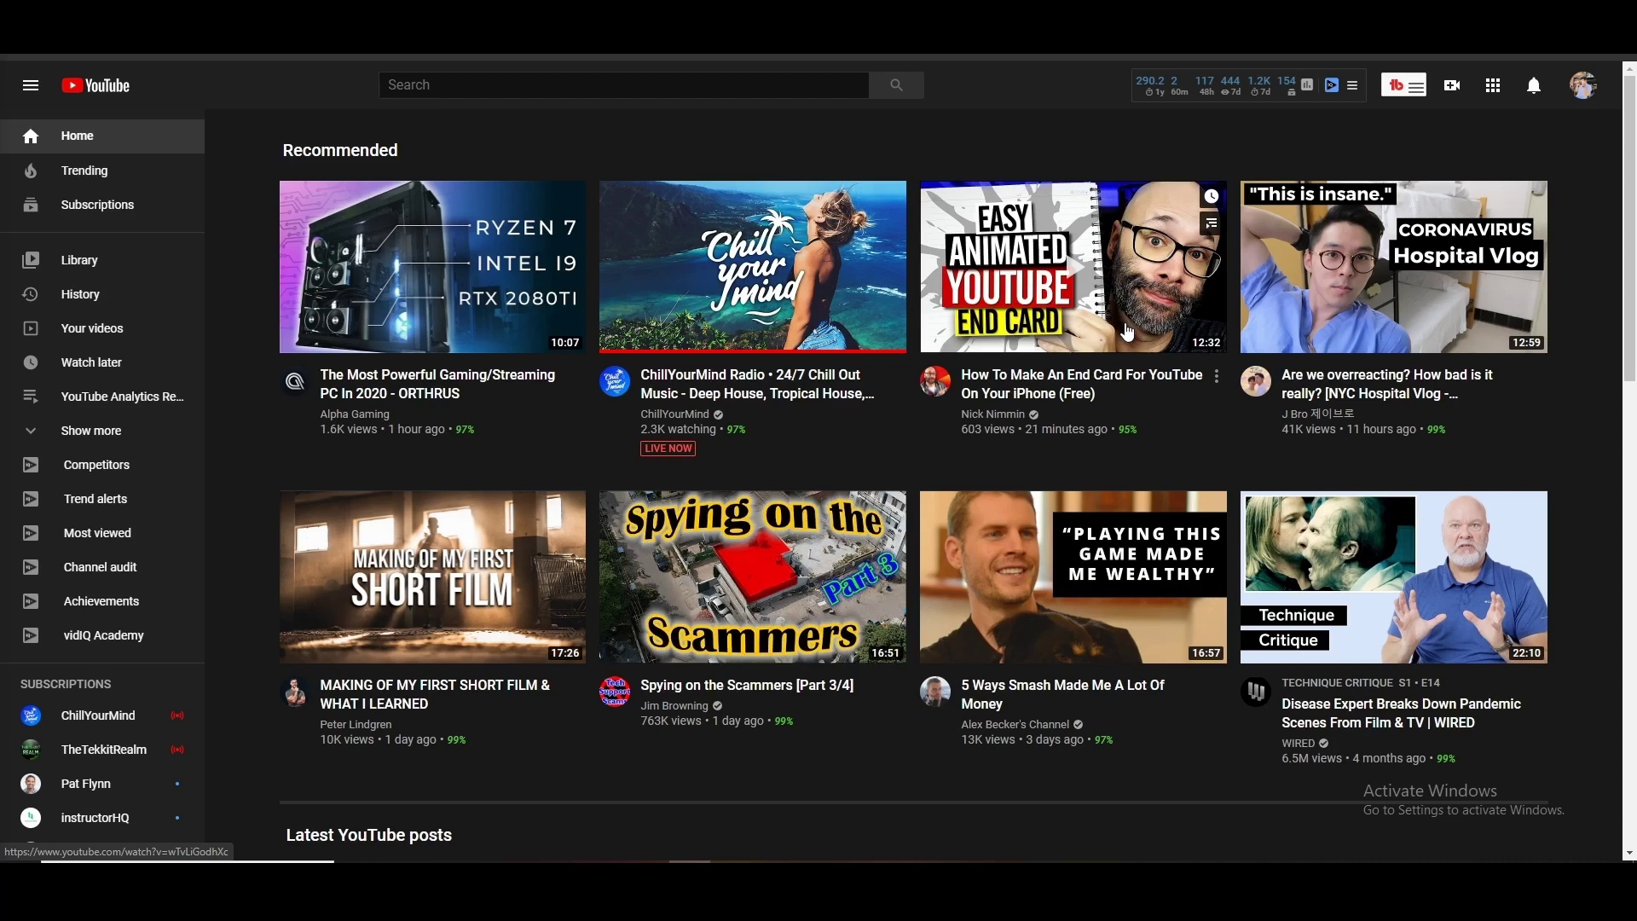
Go to YouTube Settings through the avatar's account menu
mouse_move(1380, 195)
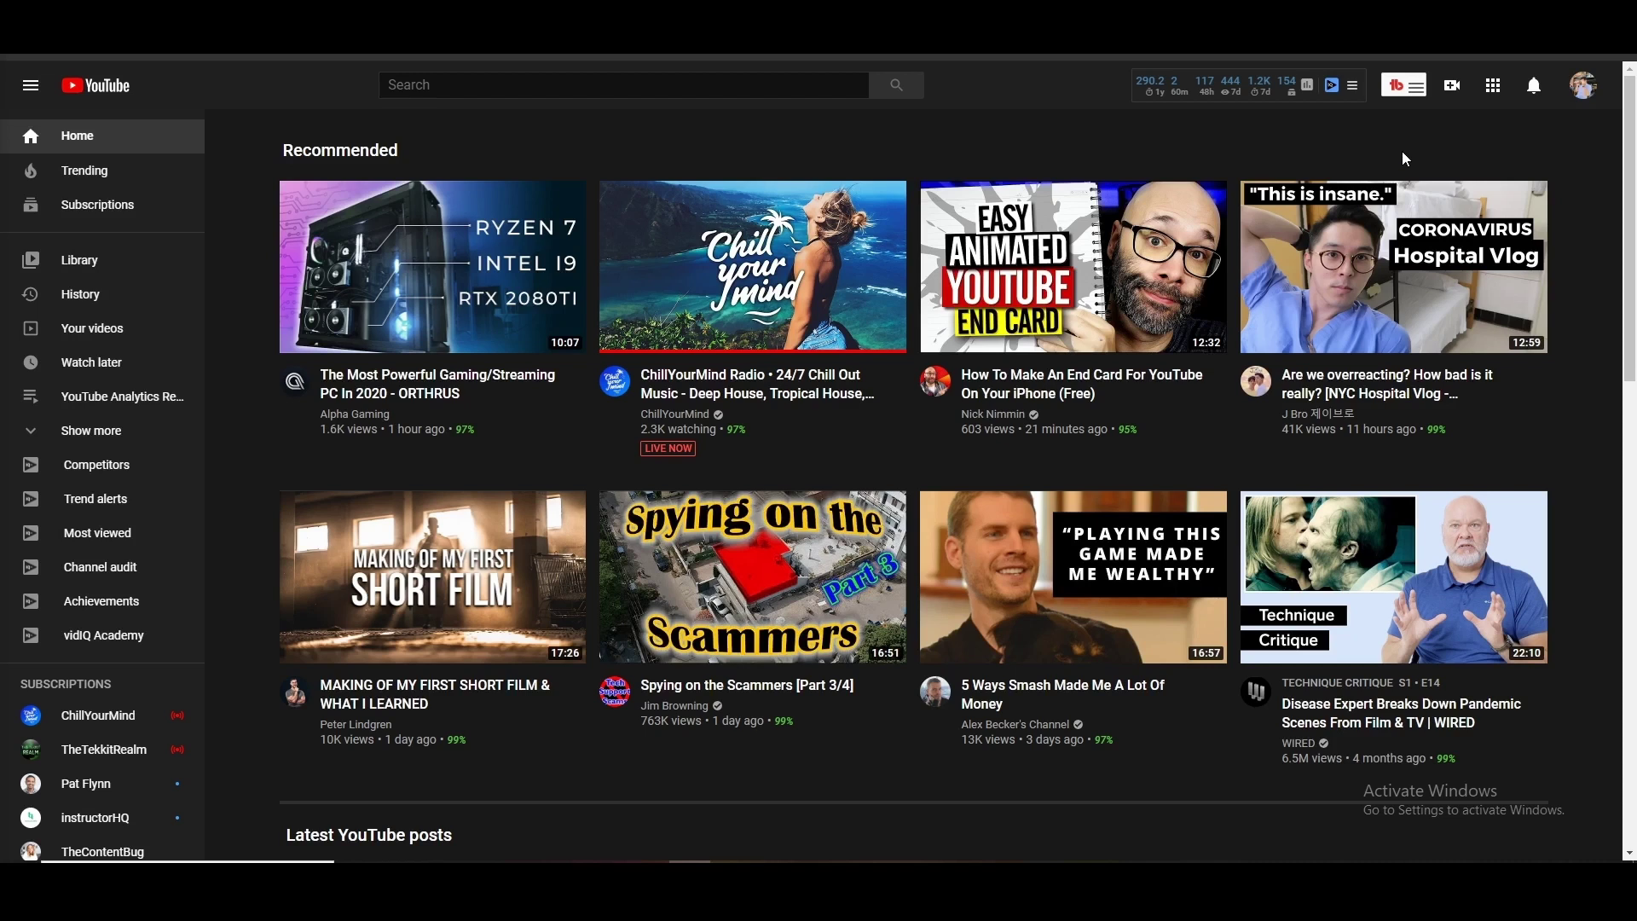
left_click(1584, 85)
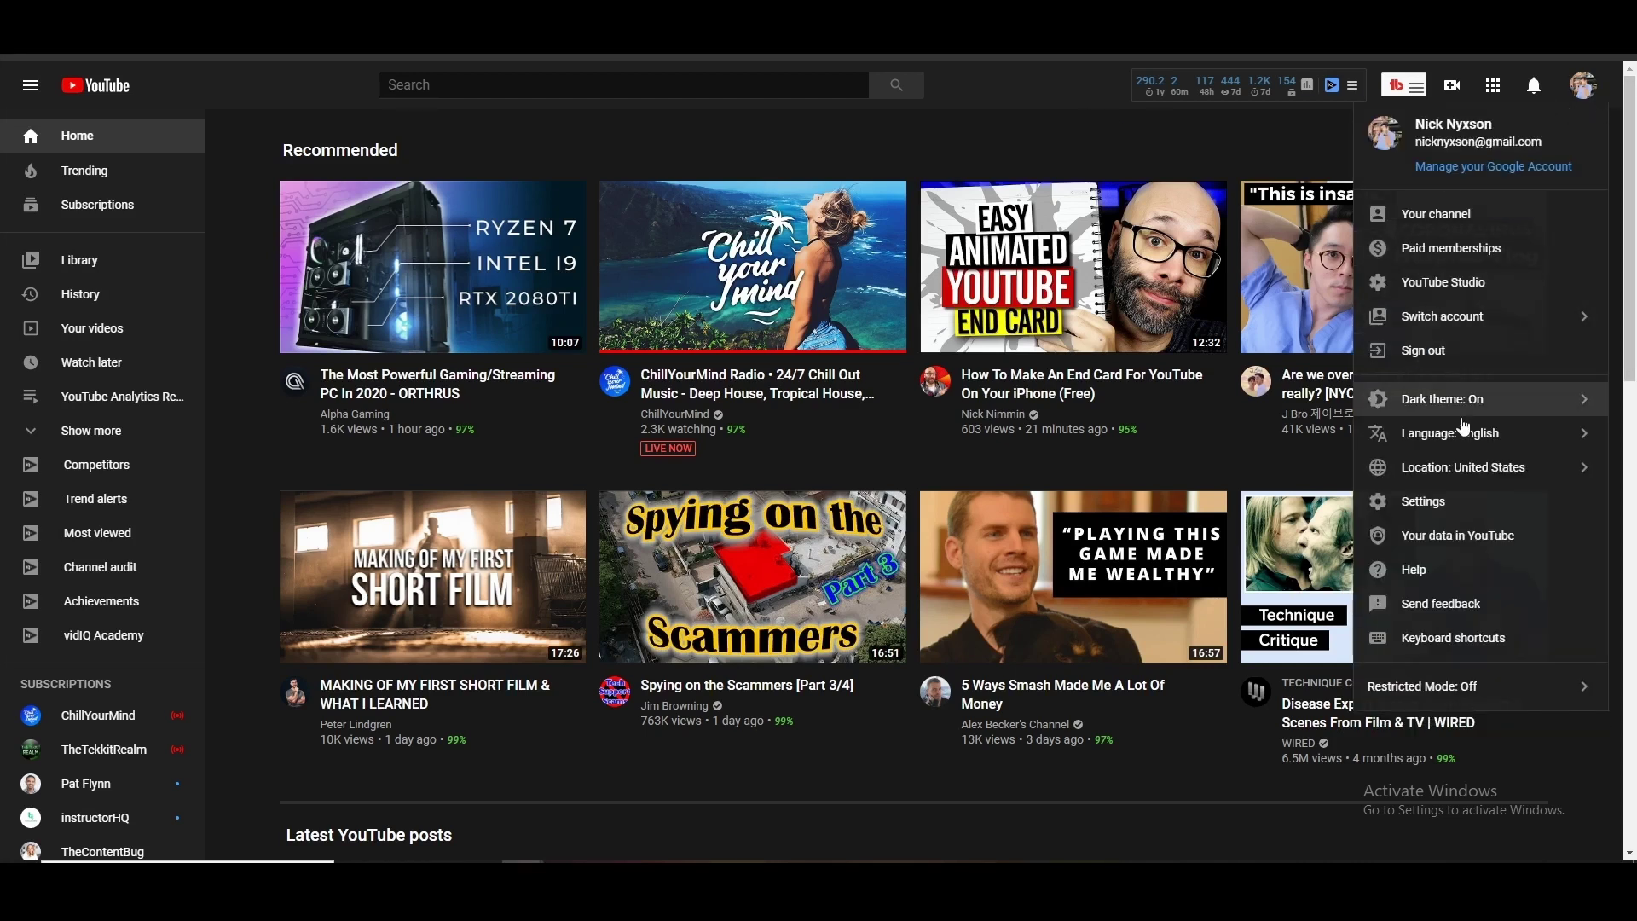
left_click(1426, 511)
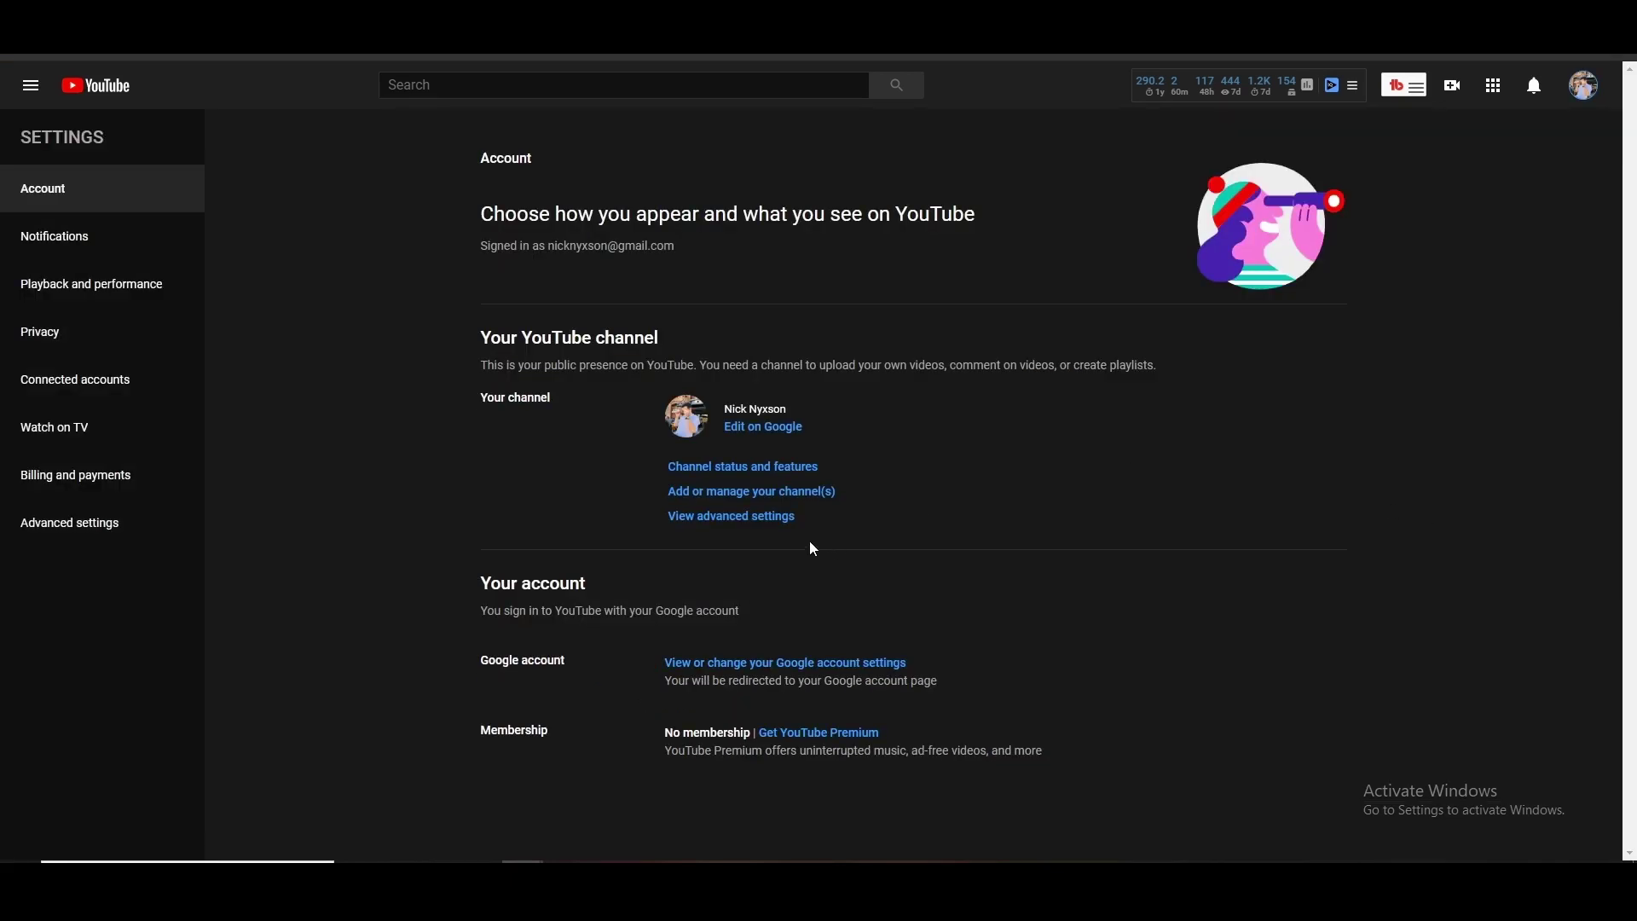
Create a new Brand Account channel named 'TubeHeroes'
left_click(759, 503)
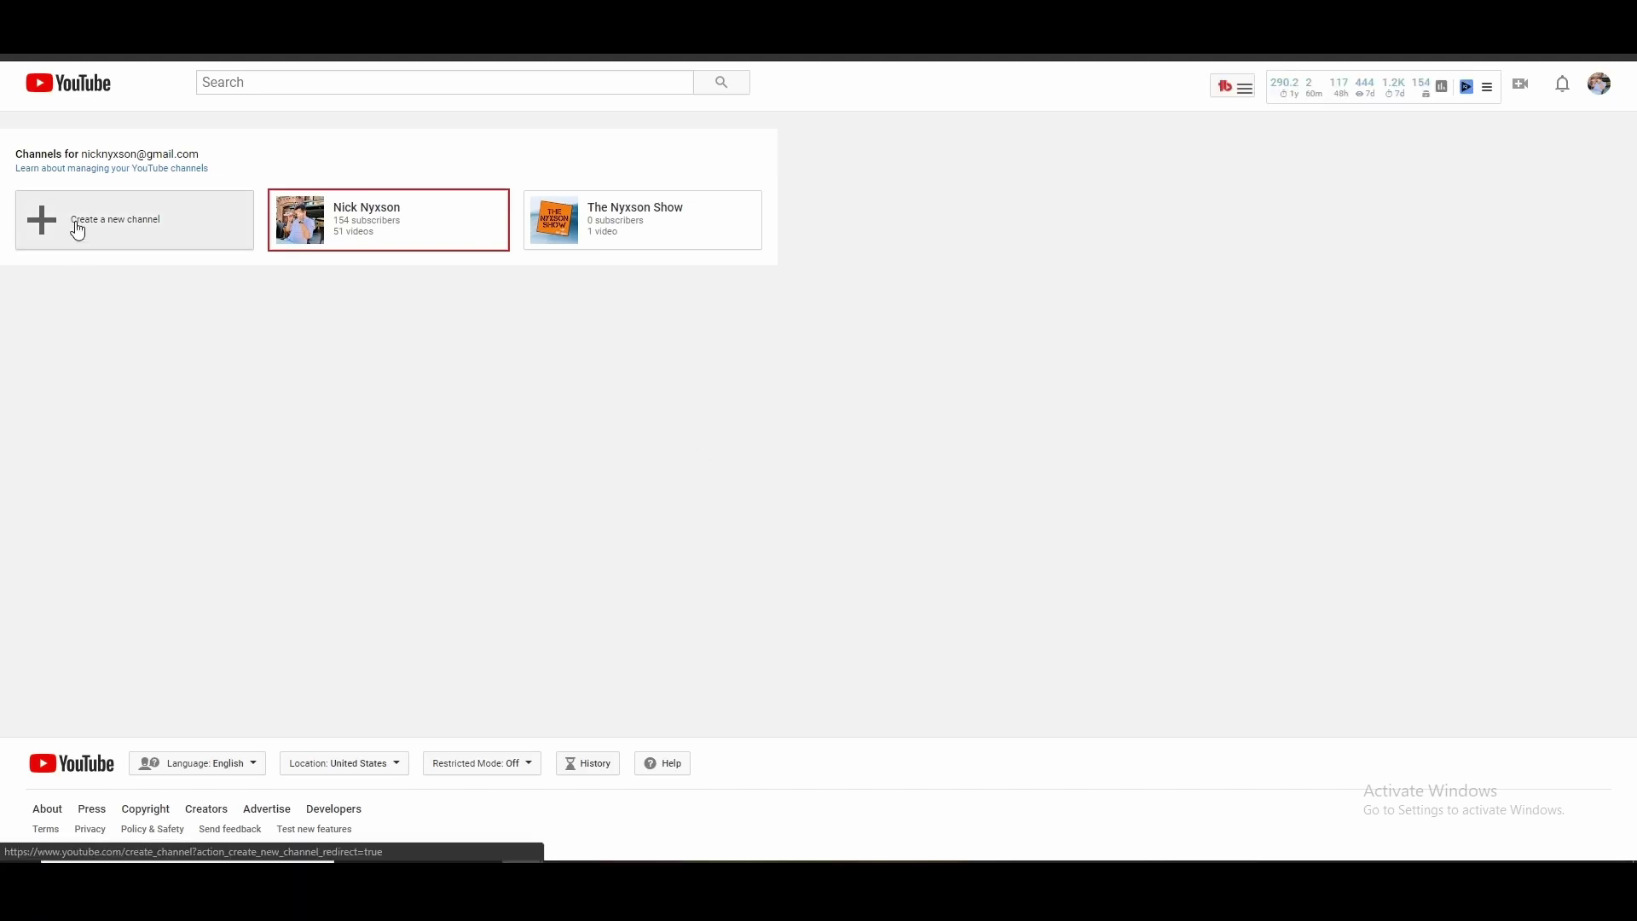
left_click(154, 220)
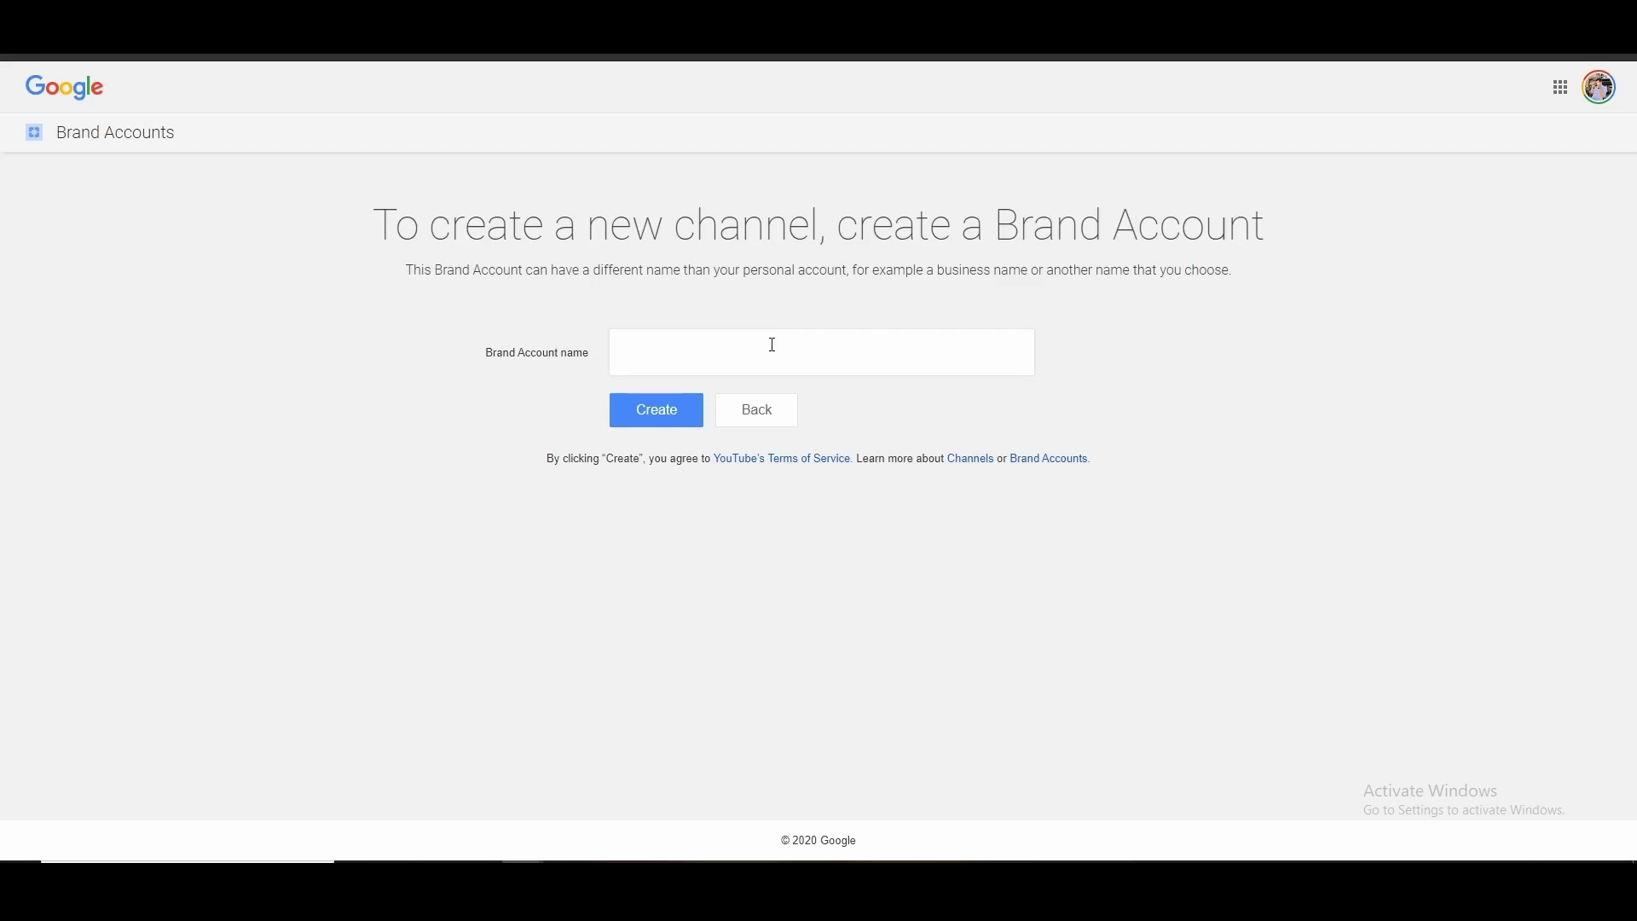
left_click(765, 350)
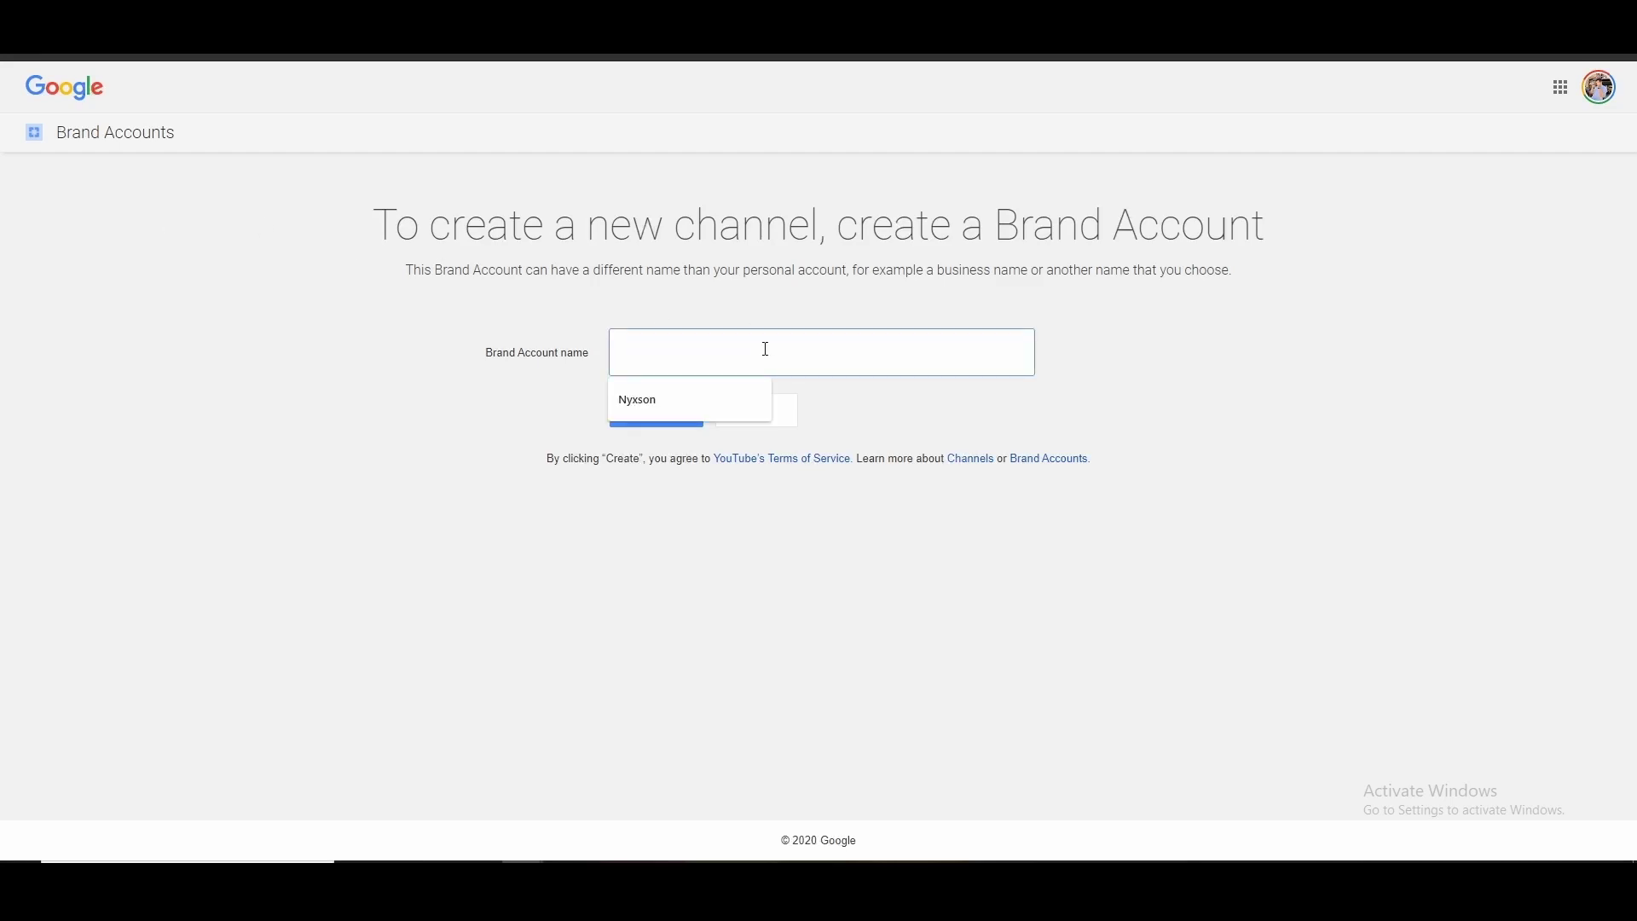
type("TubeH")
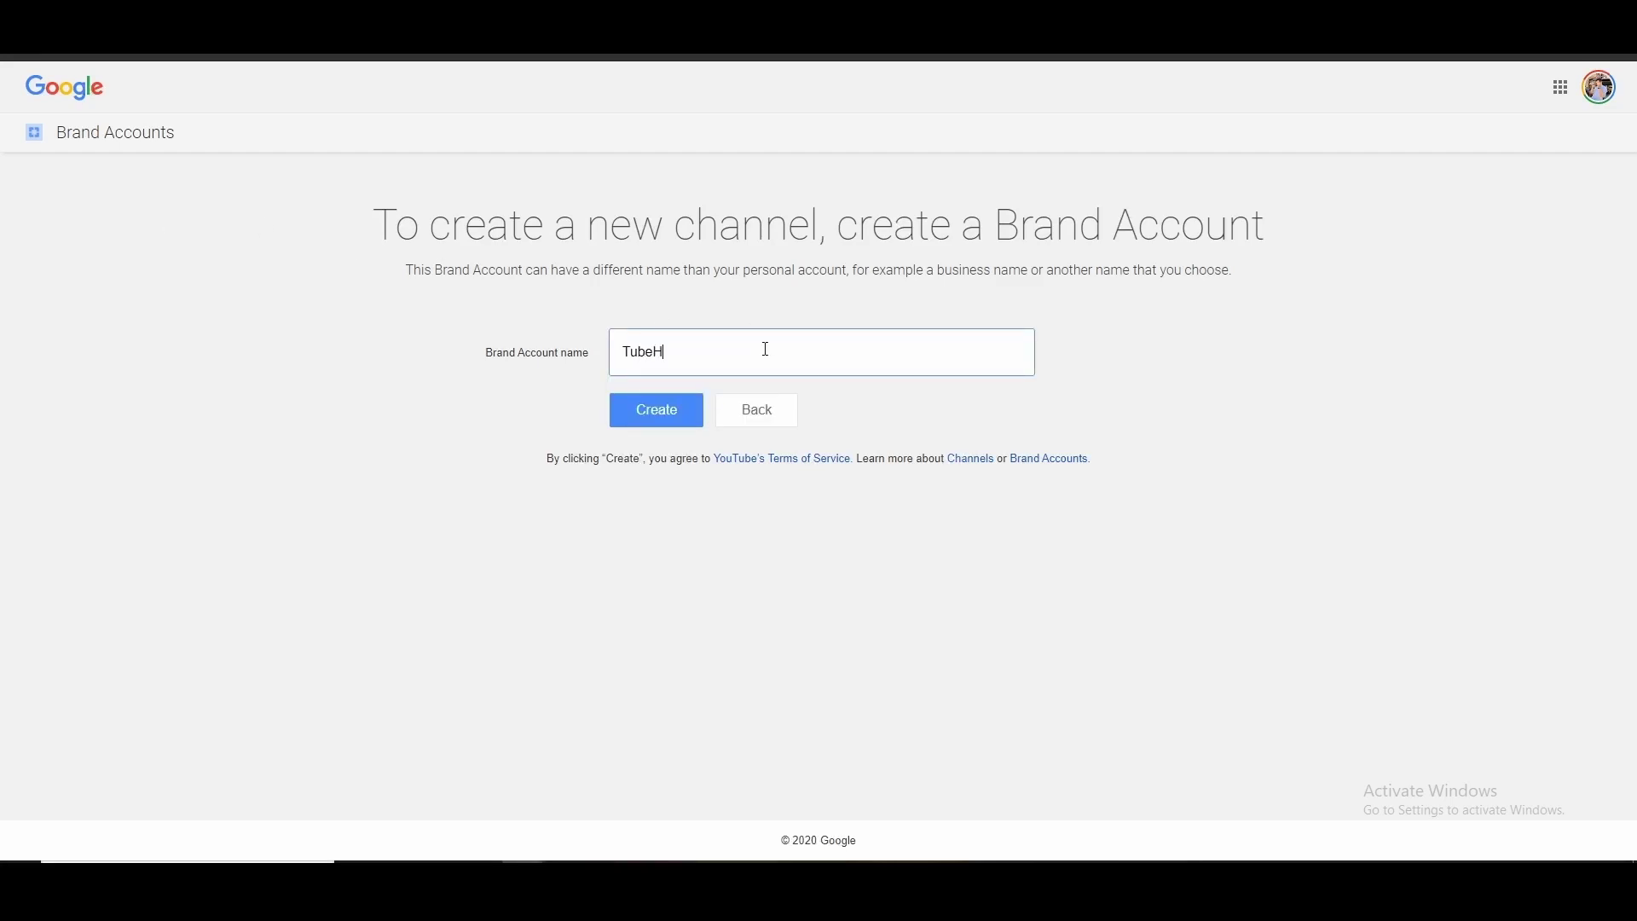
type("eroes")
left_click(662, 424)
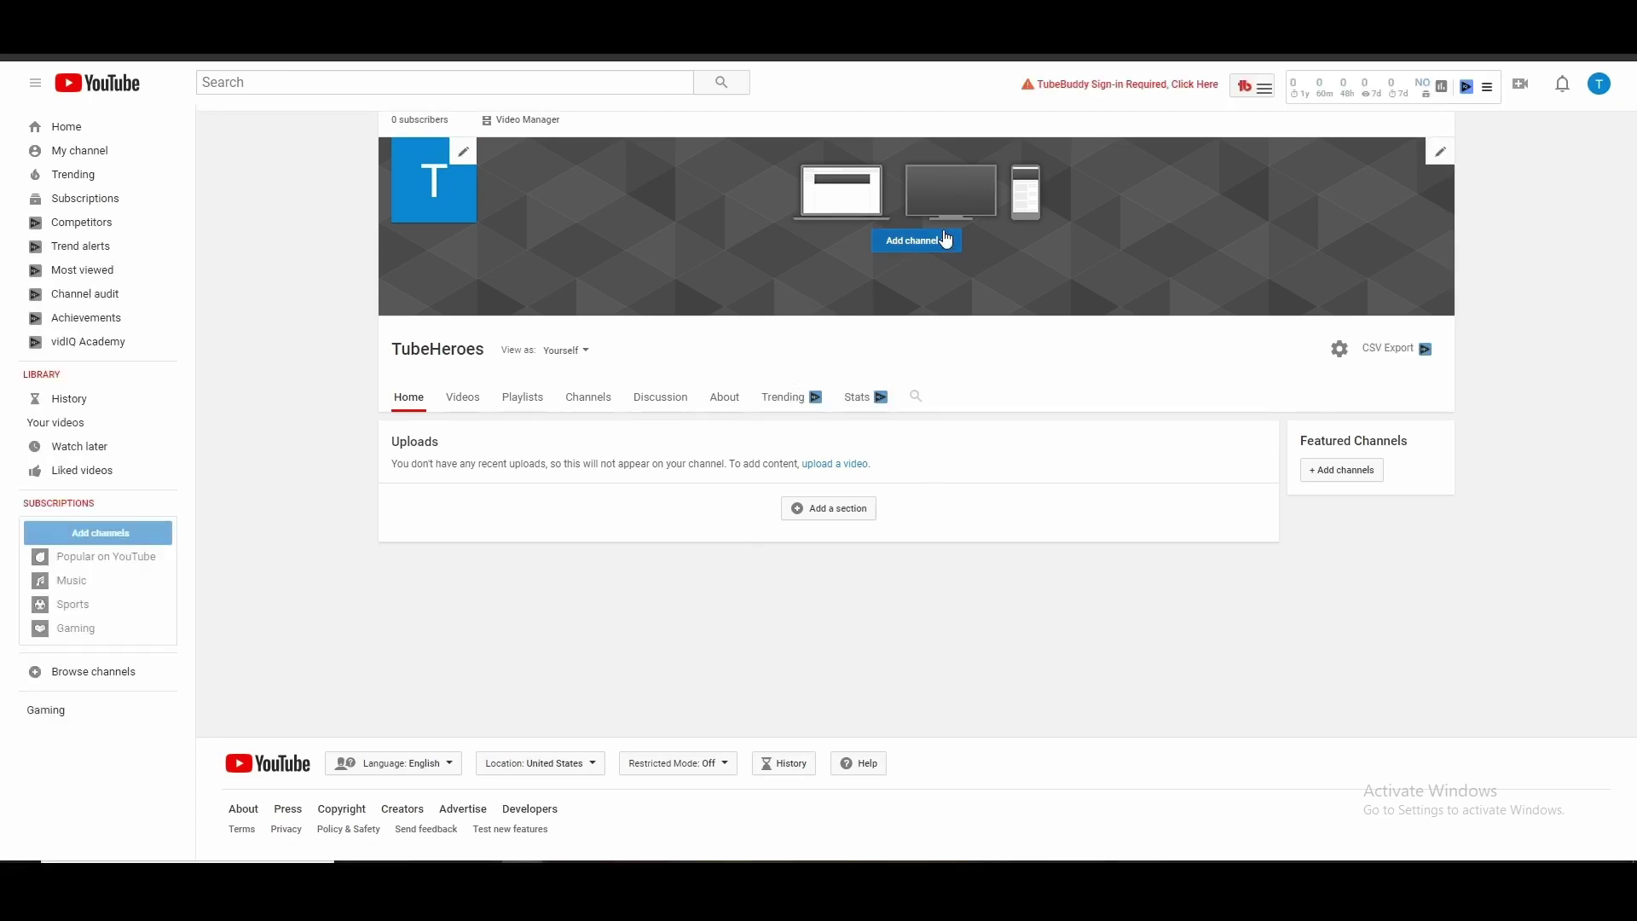
mouse_move(405, 184)
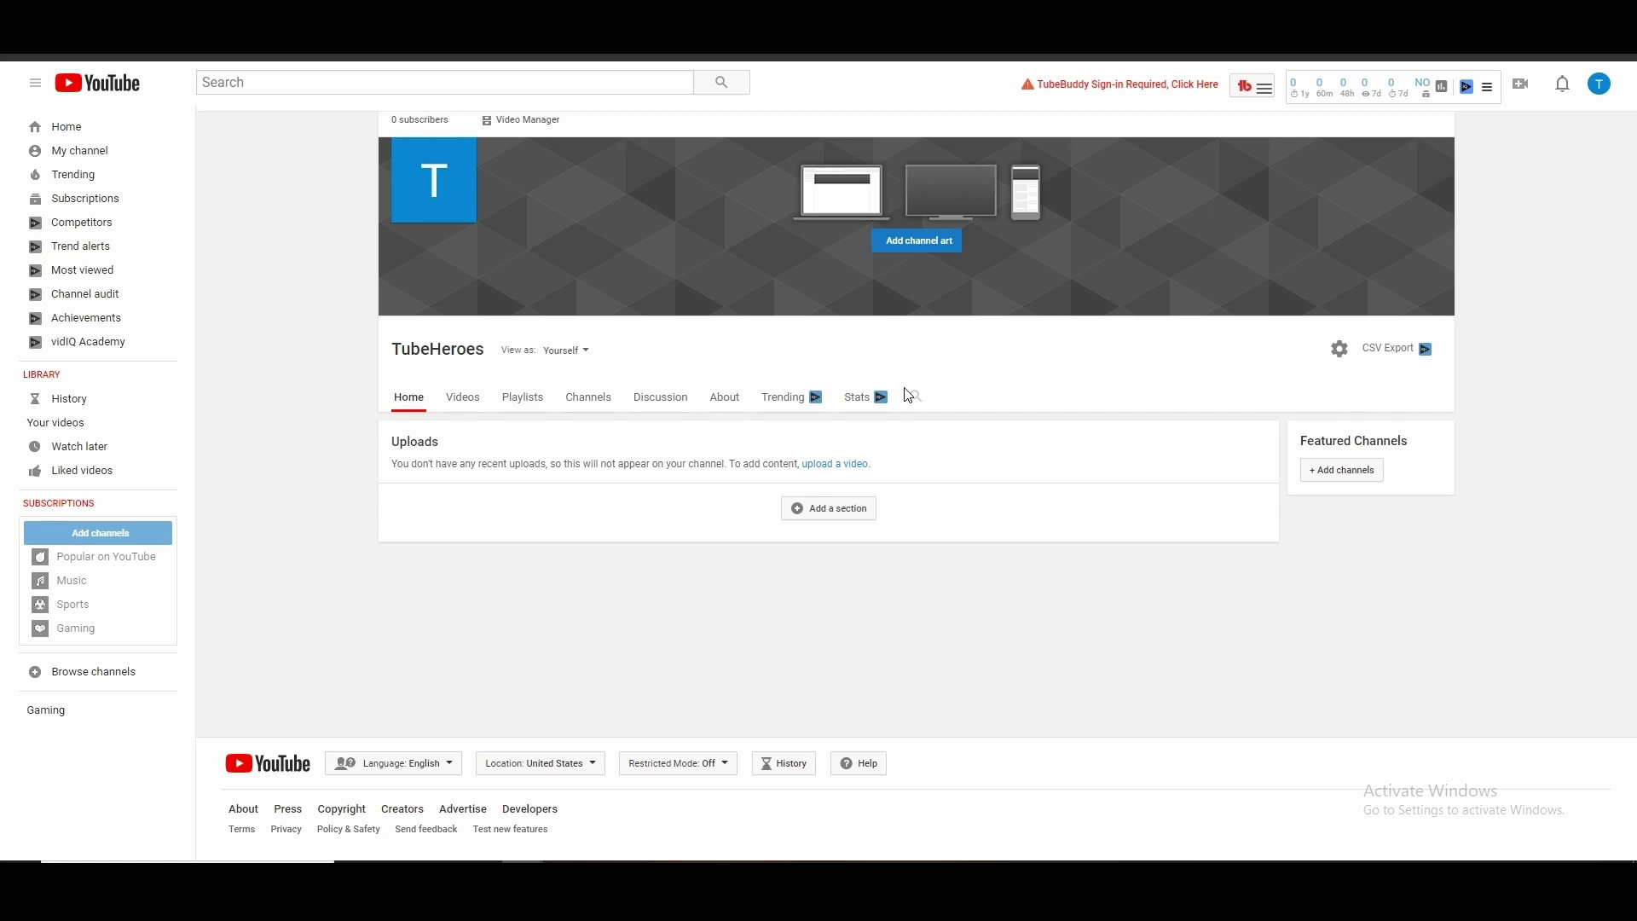
mouse_move(629, 272)
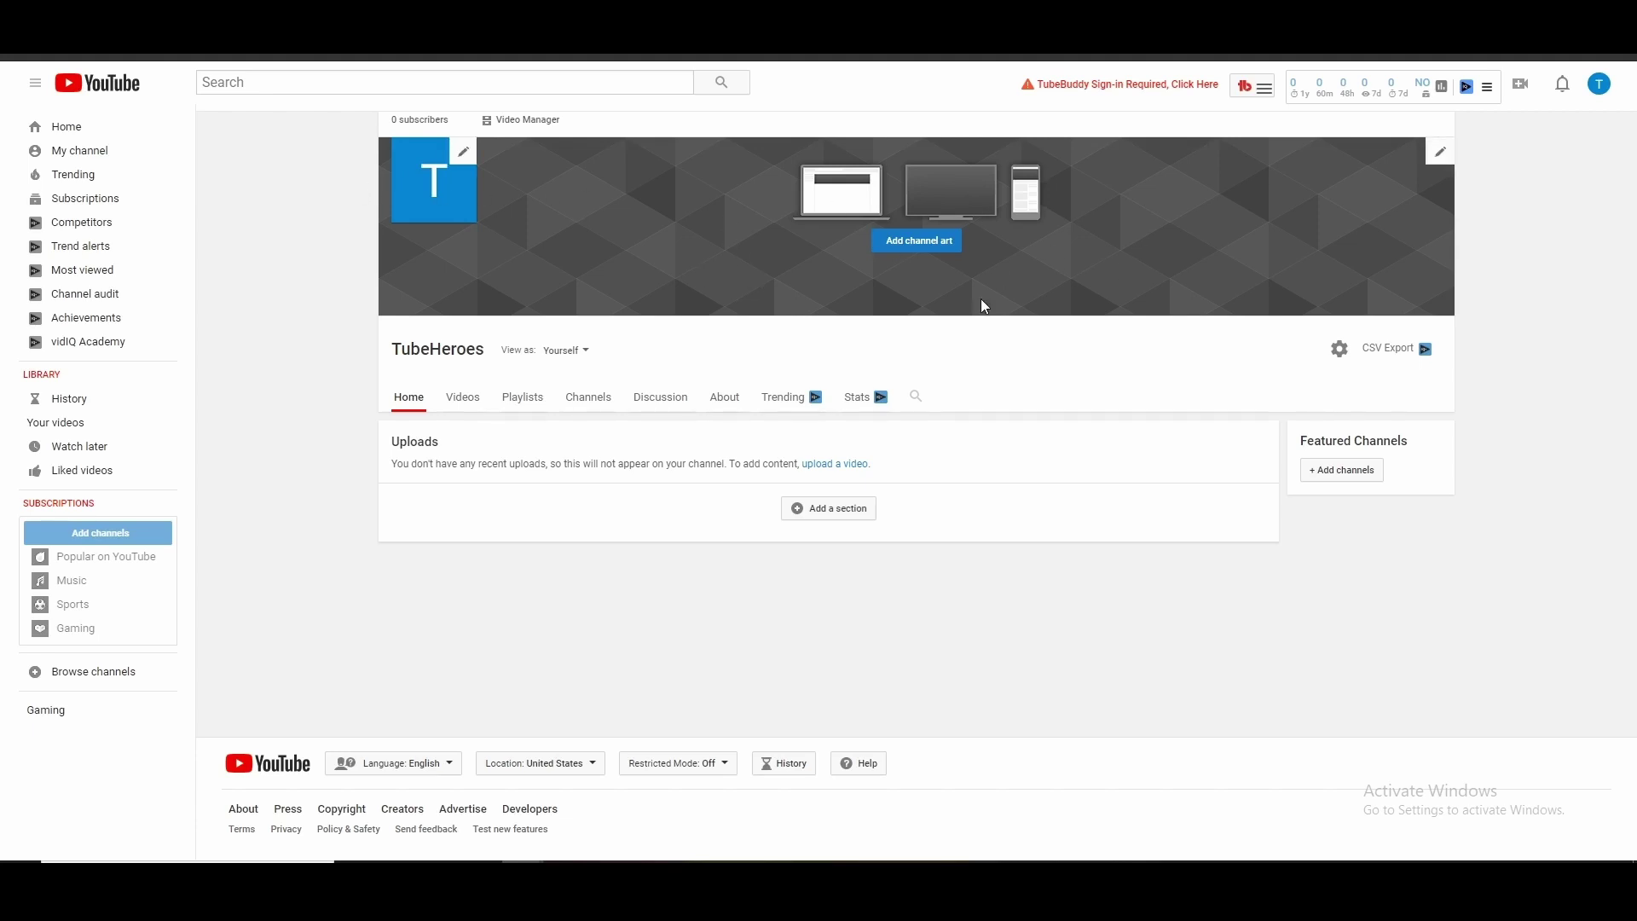
Switch to the TubeHeroes channel's About tab
left_click(724, 398)
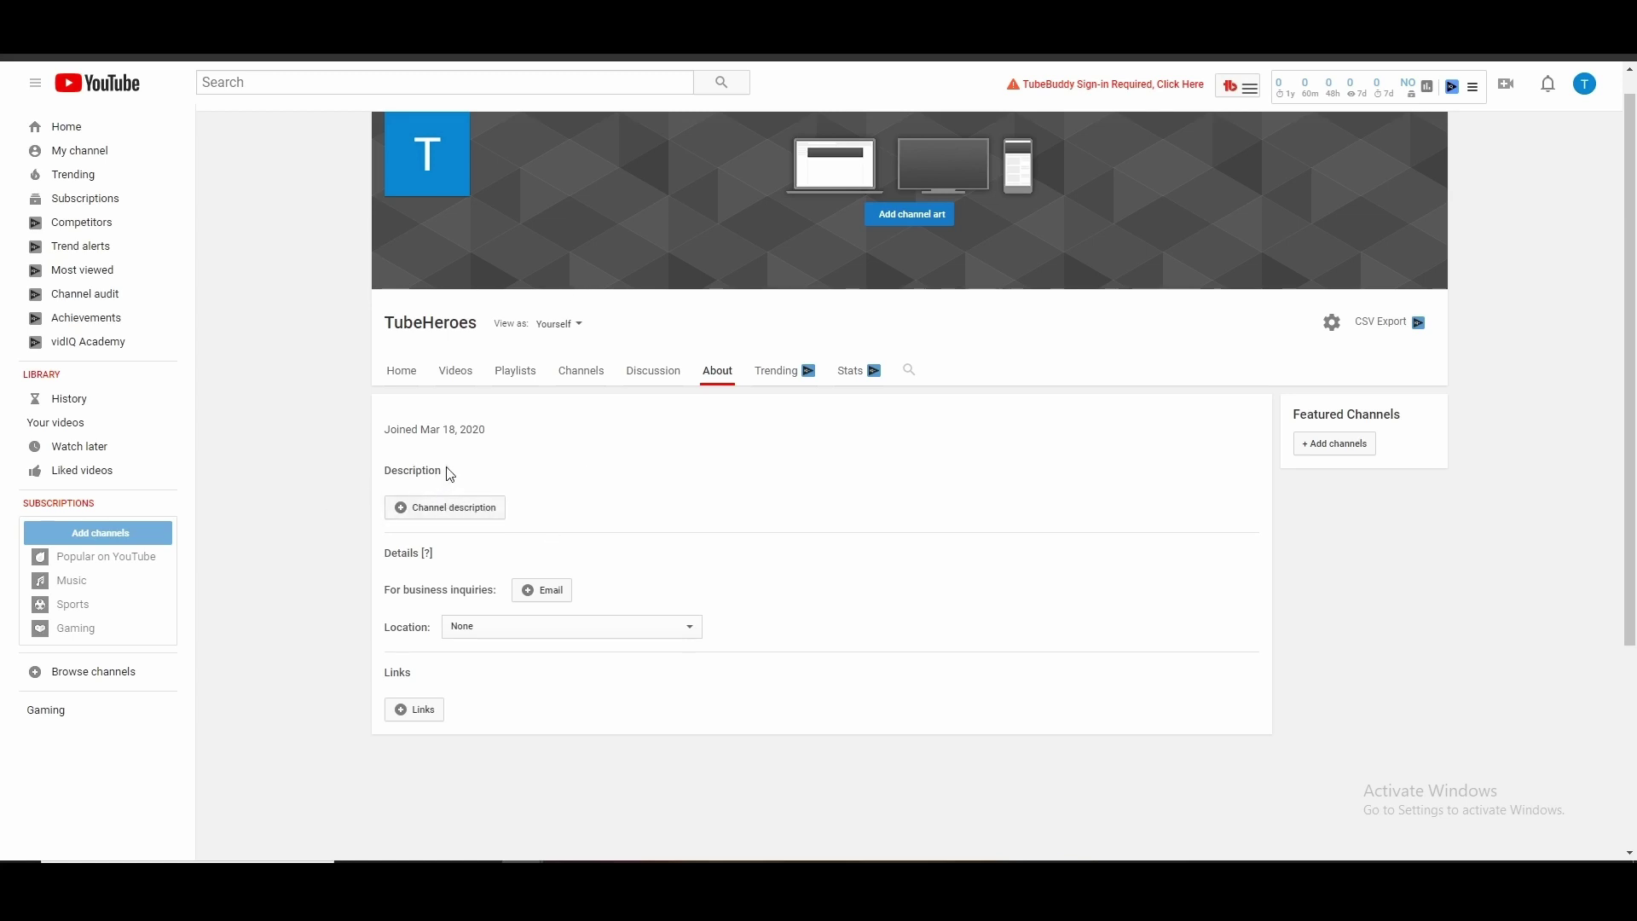
left_click_drag(444, 472, 391, 471)
left_click(583, 506)
Leave the channel location as None and look over the About page sections
left_click(621, 625)
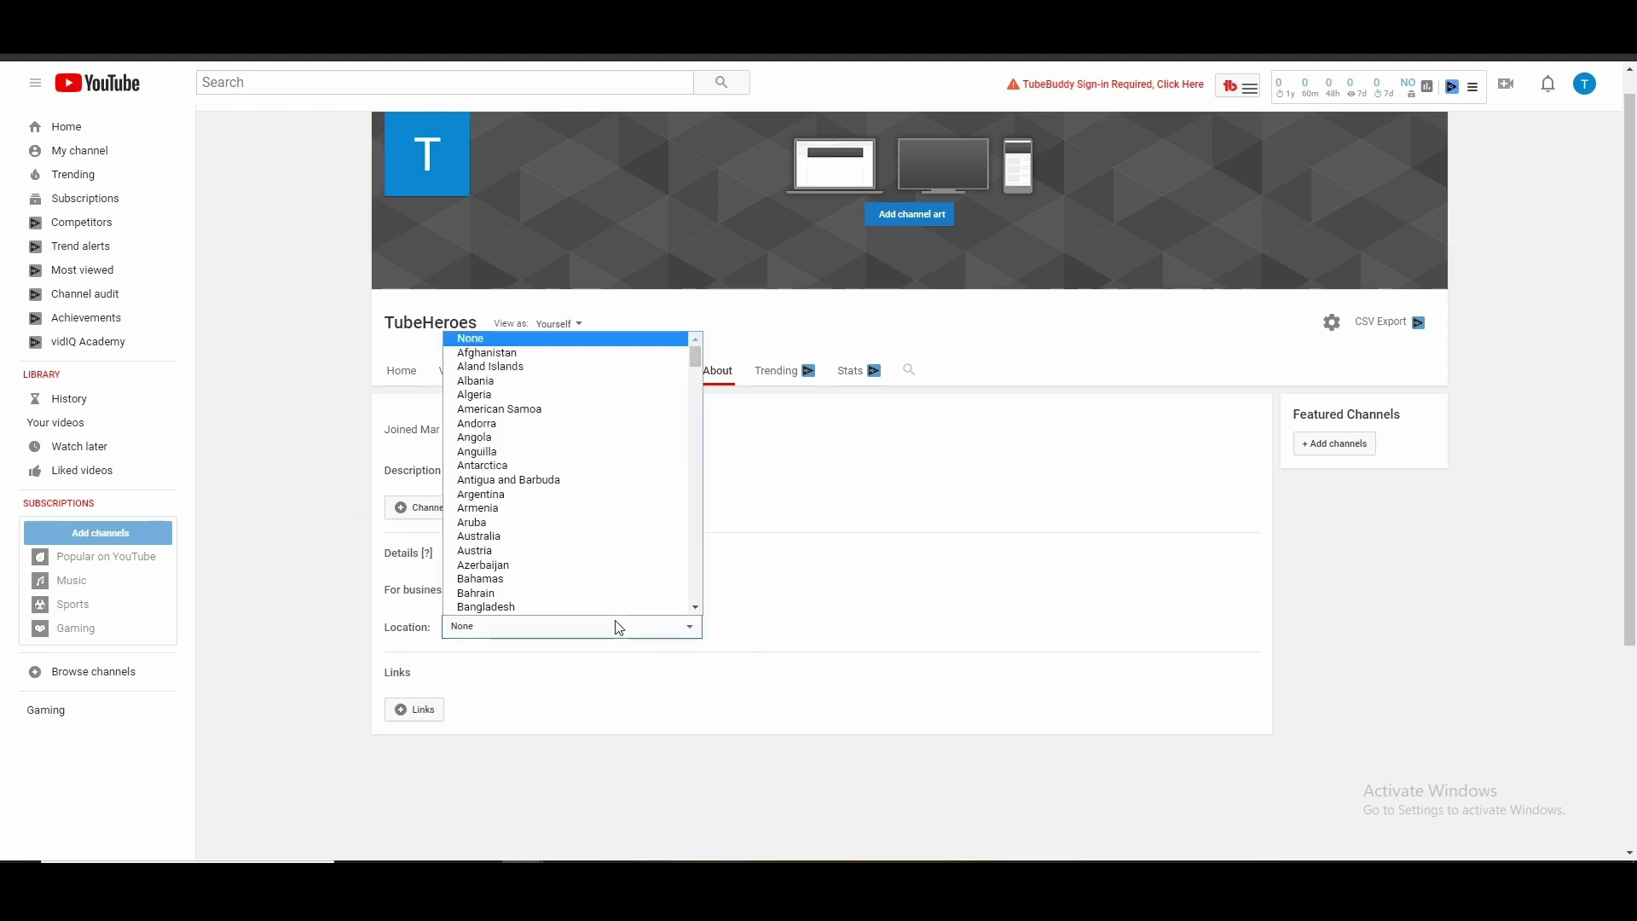
left_click(935, 643)
scroll(705, 665, "down", 1)
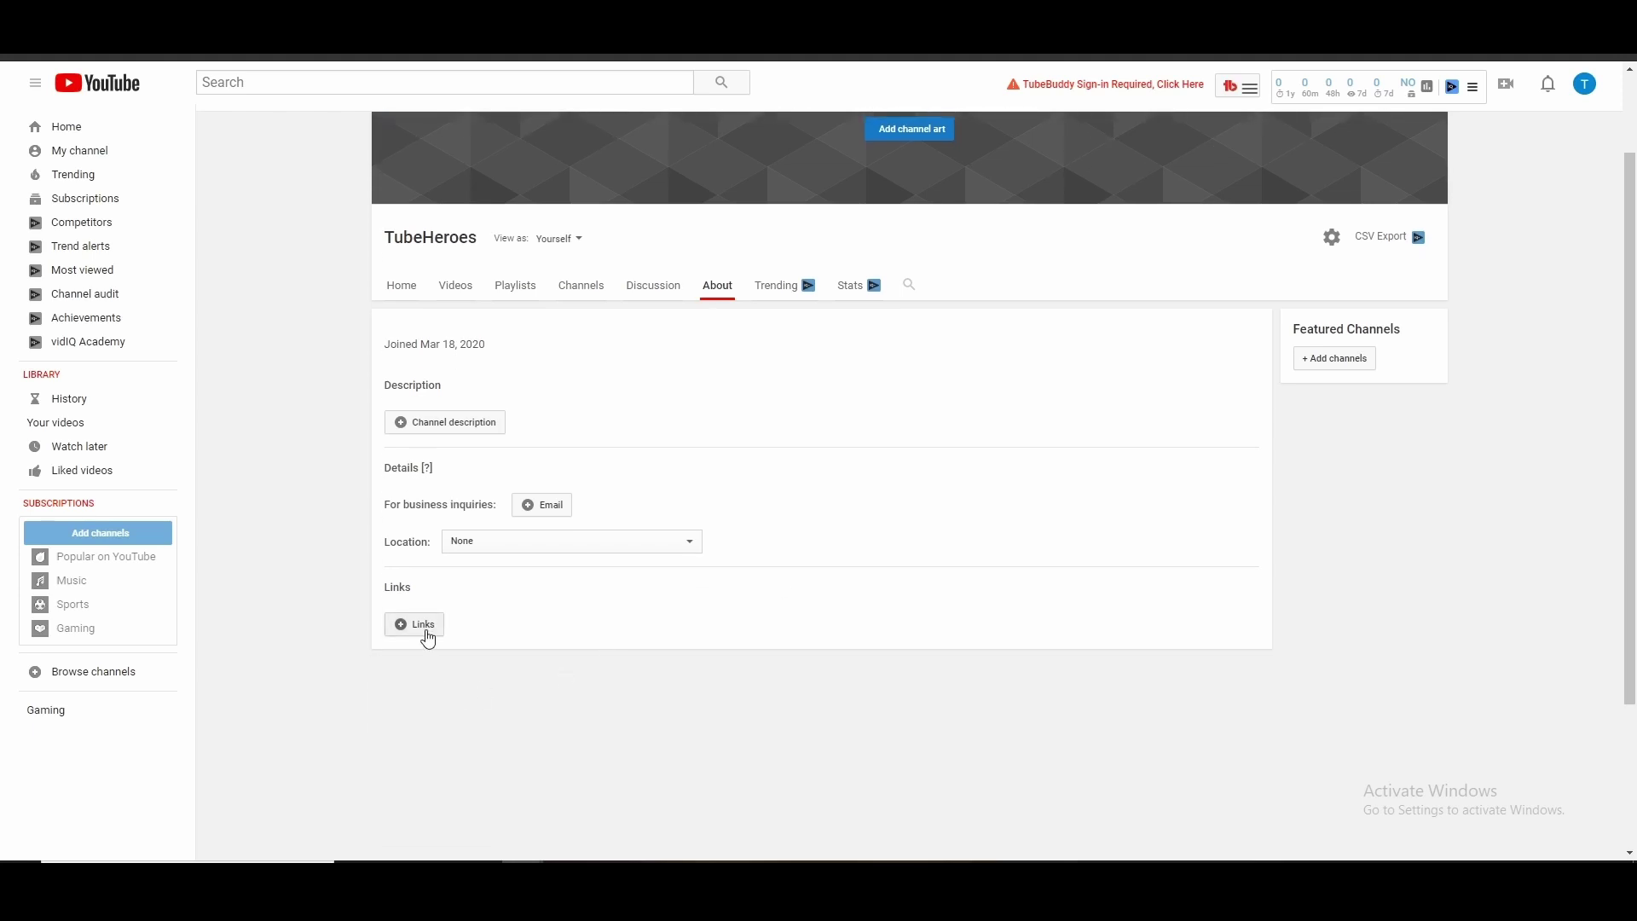
scroll(606, 617, "up", 1)
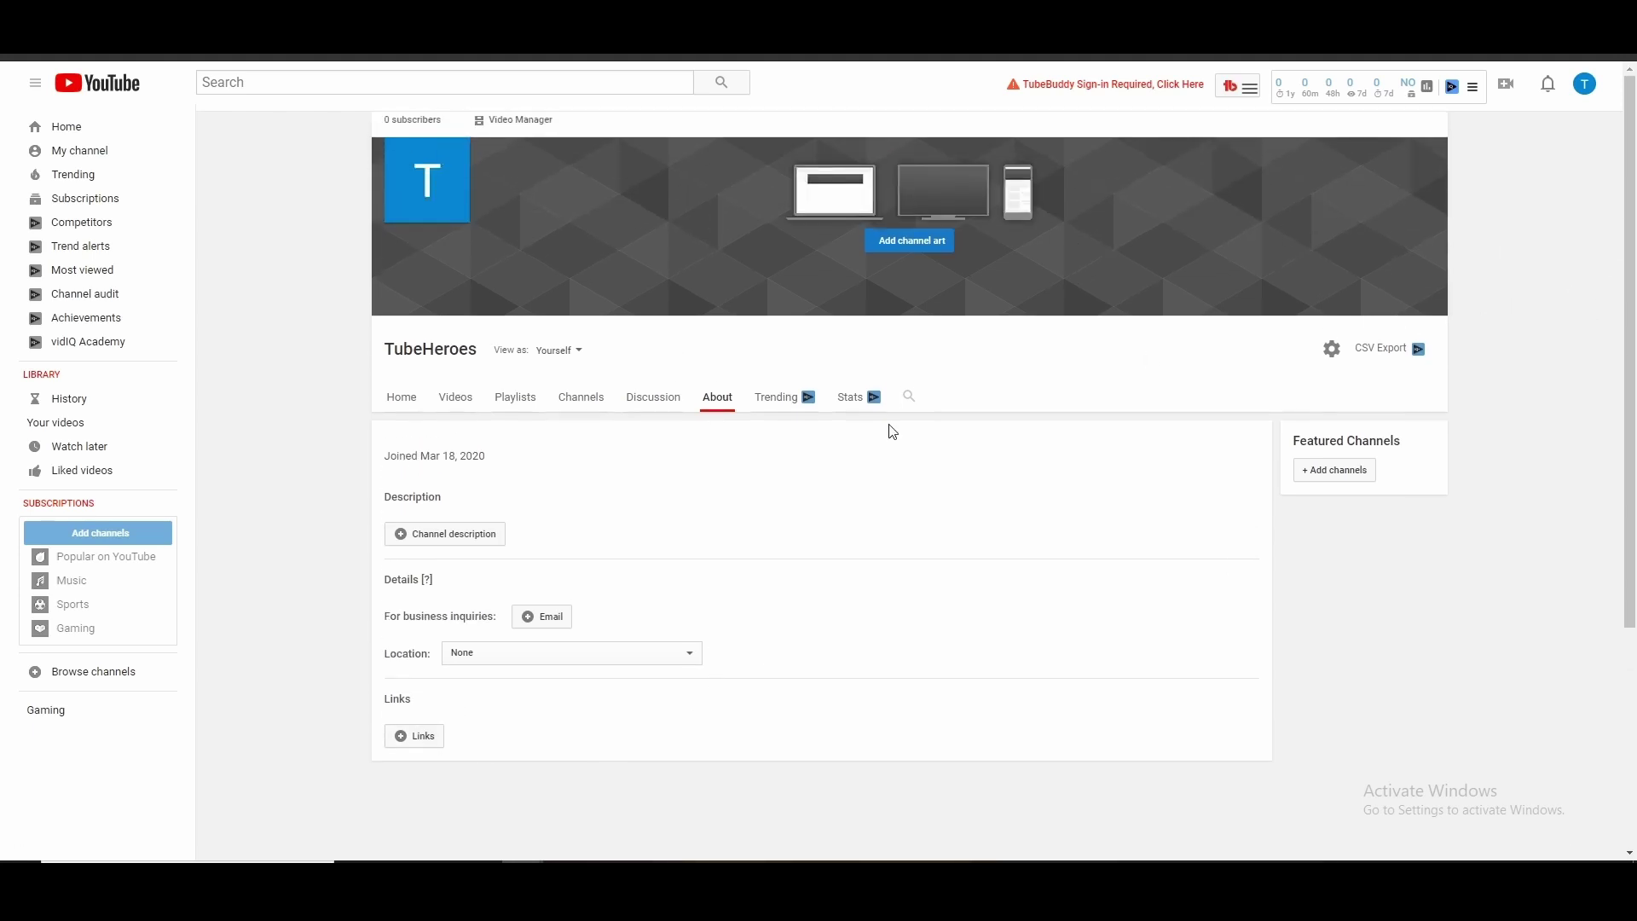
scroll(577, 679, "down", 1)
scroll(442, 662, "up", 1)
scroll(663, 595, "down", 1)
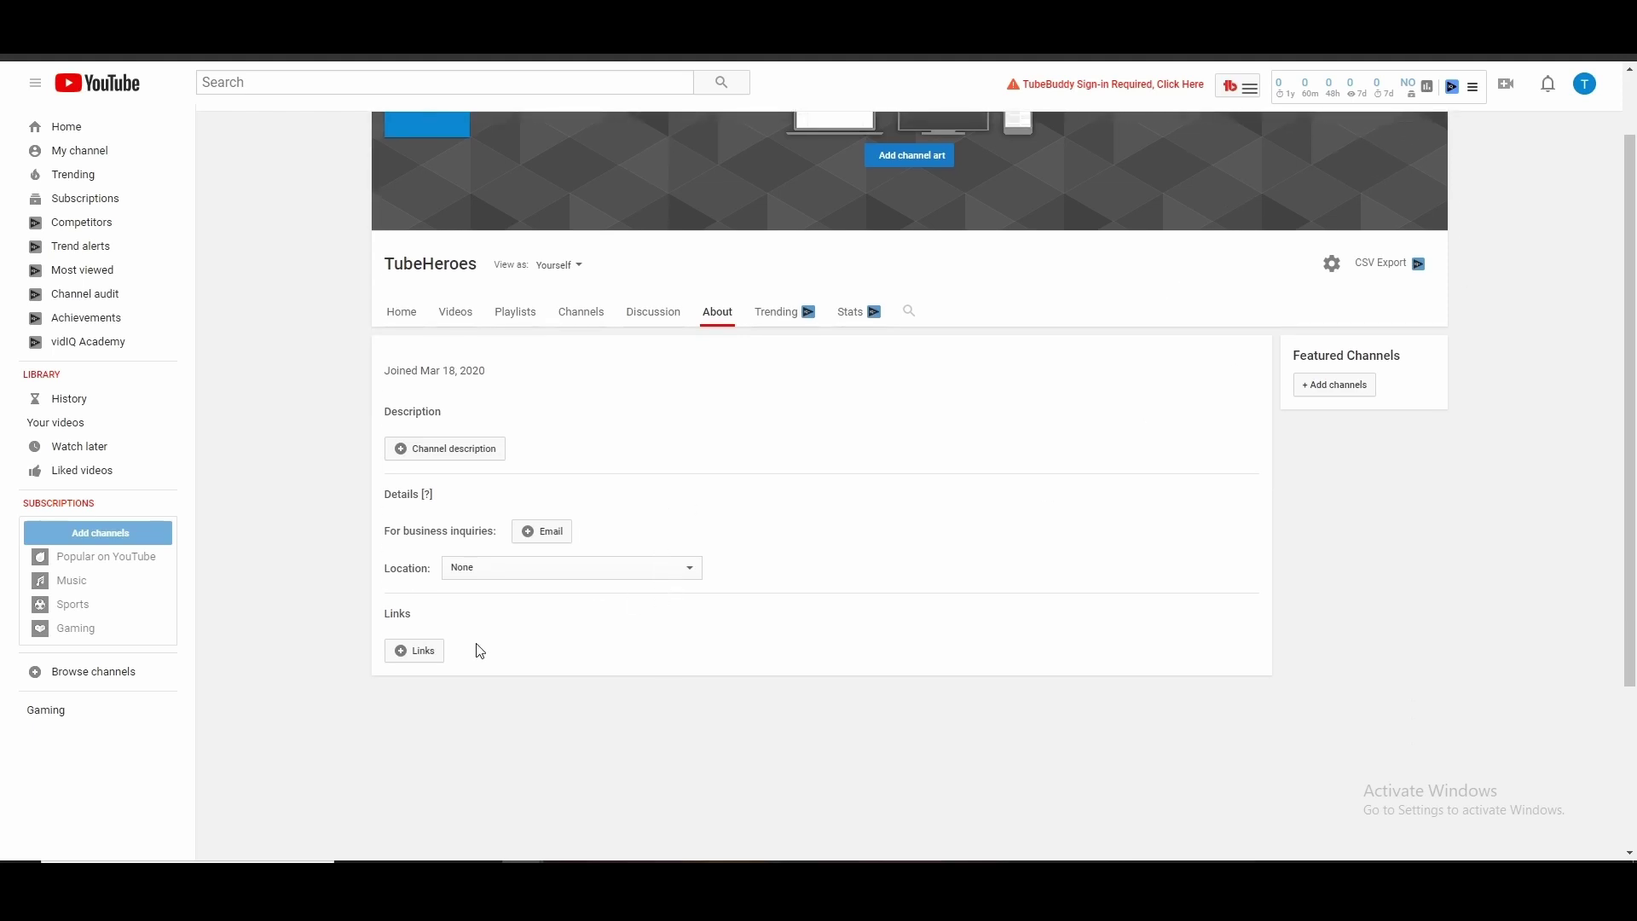
Start editing custom links and add a link row titled Pinterest
left_click(416, 653)
scroll(664, 618, "down", 1)
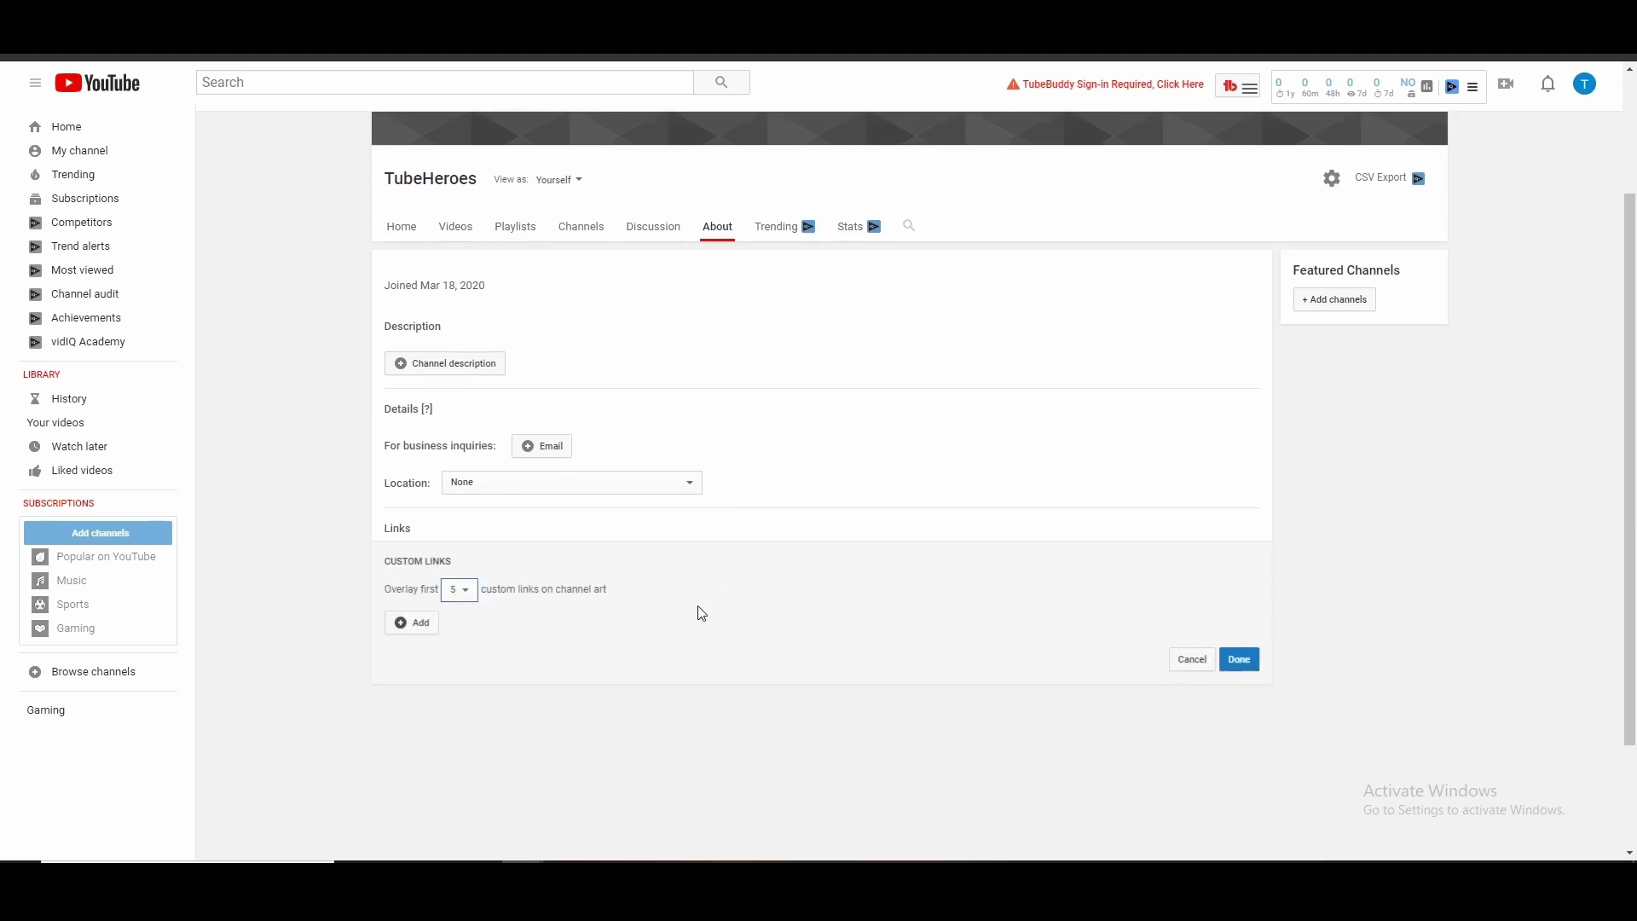
left_click(459, 589)
left_click(417, 621)
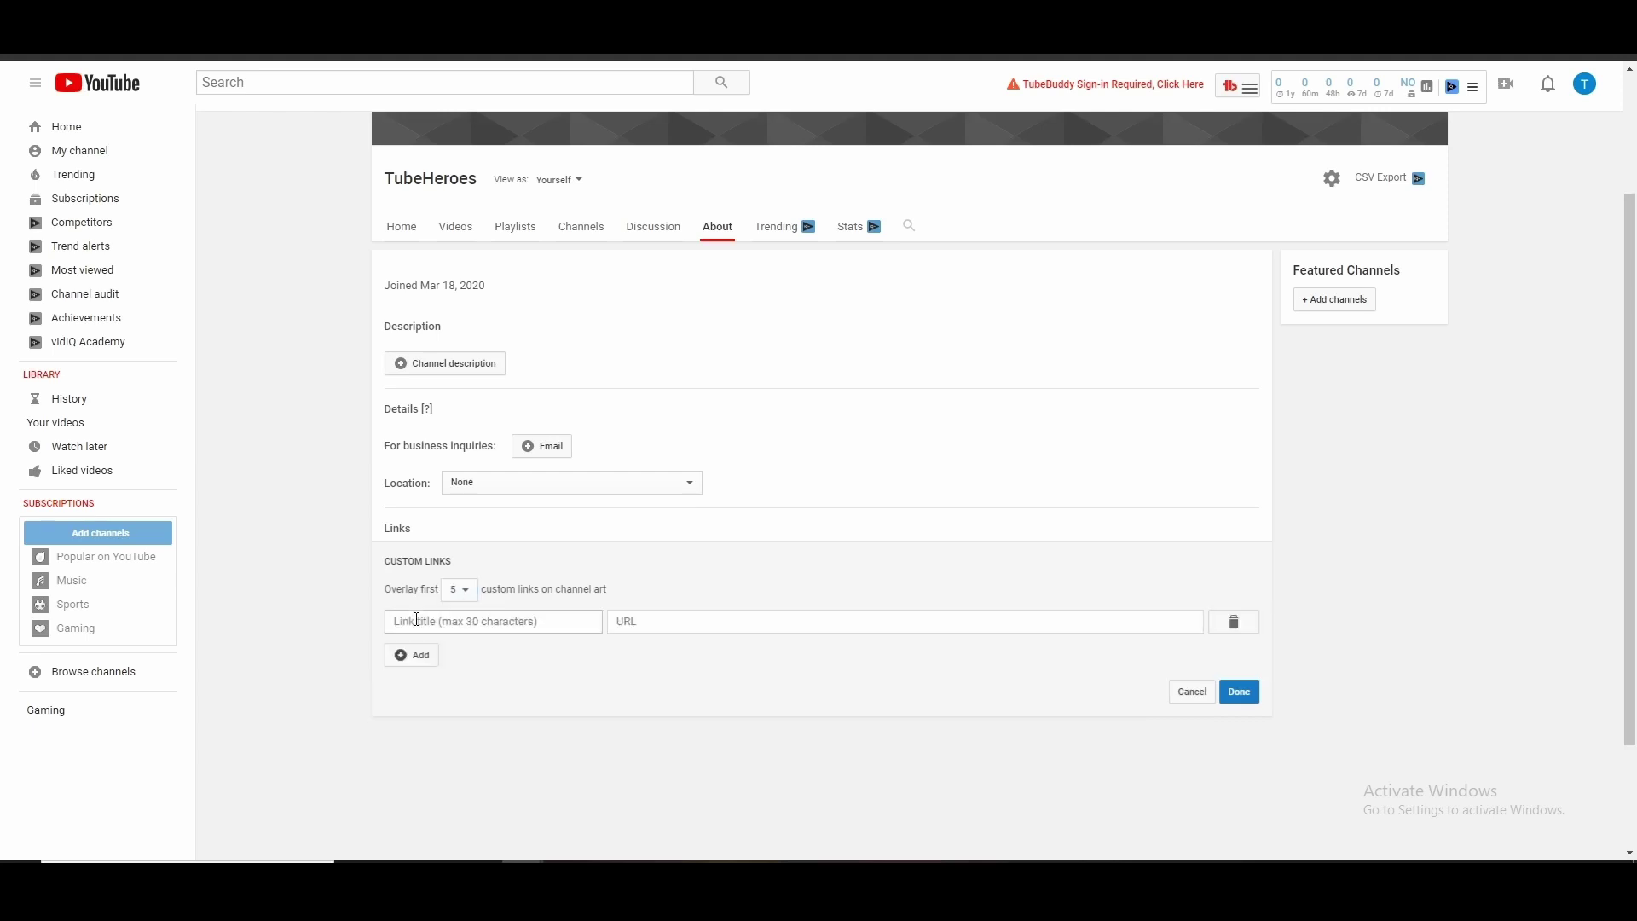
left_click(493, 622)
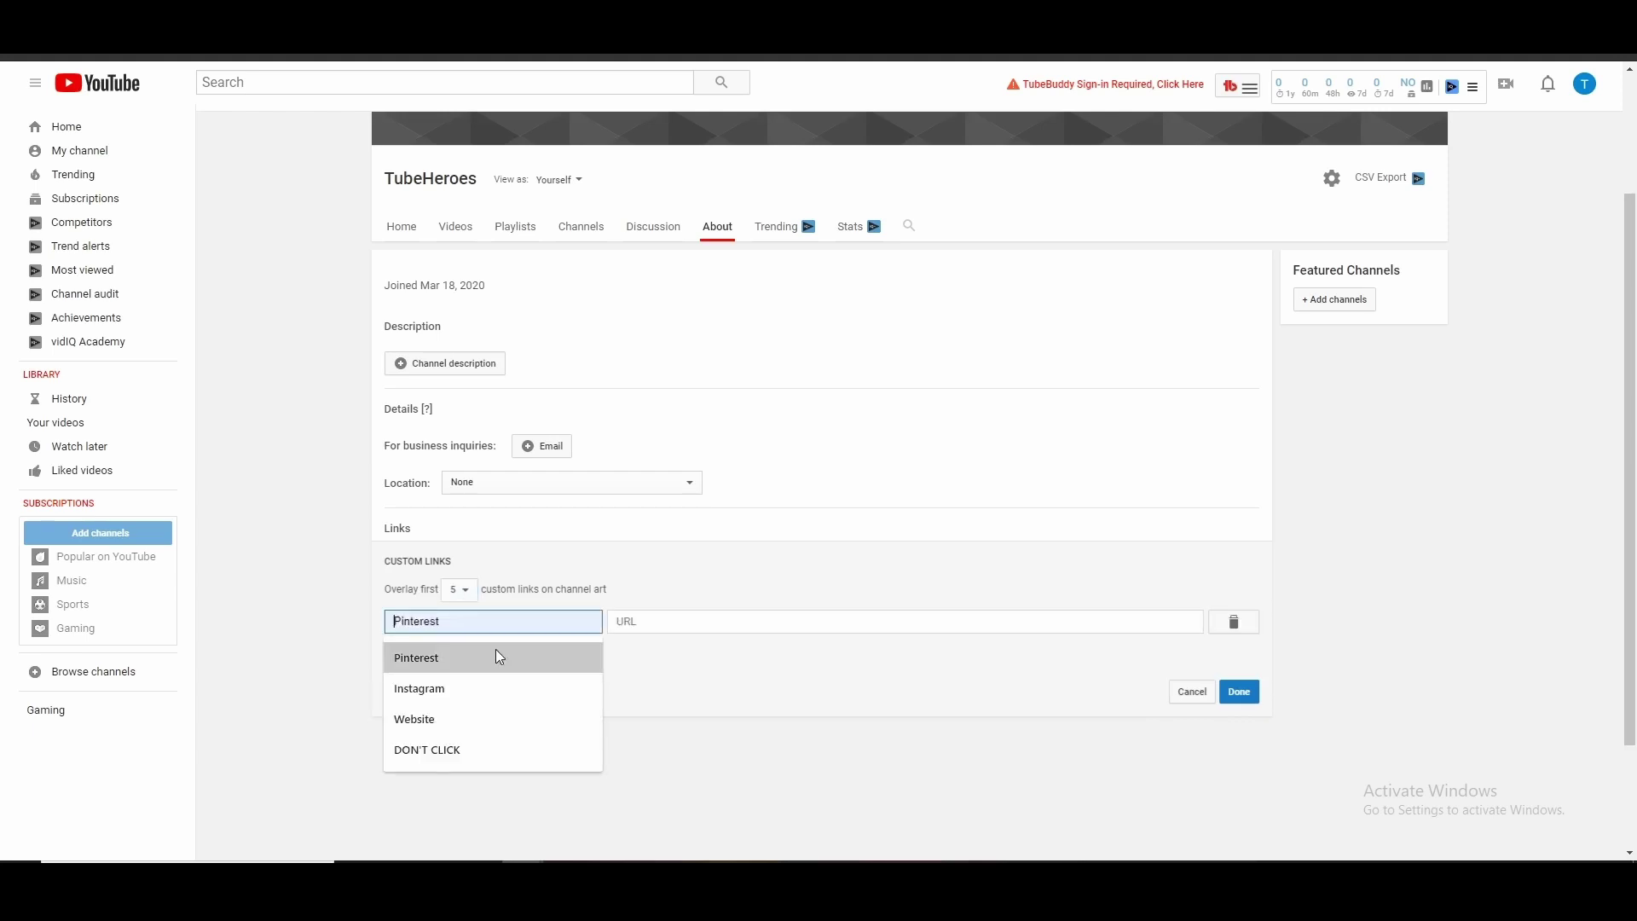
left_click(498, 656)
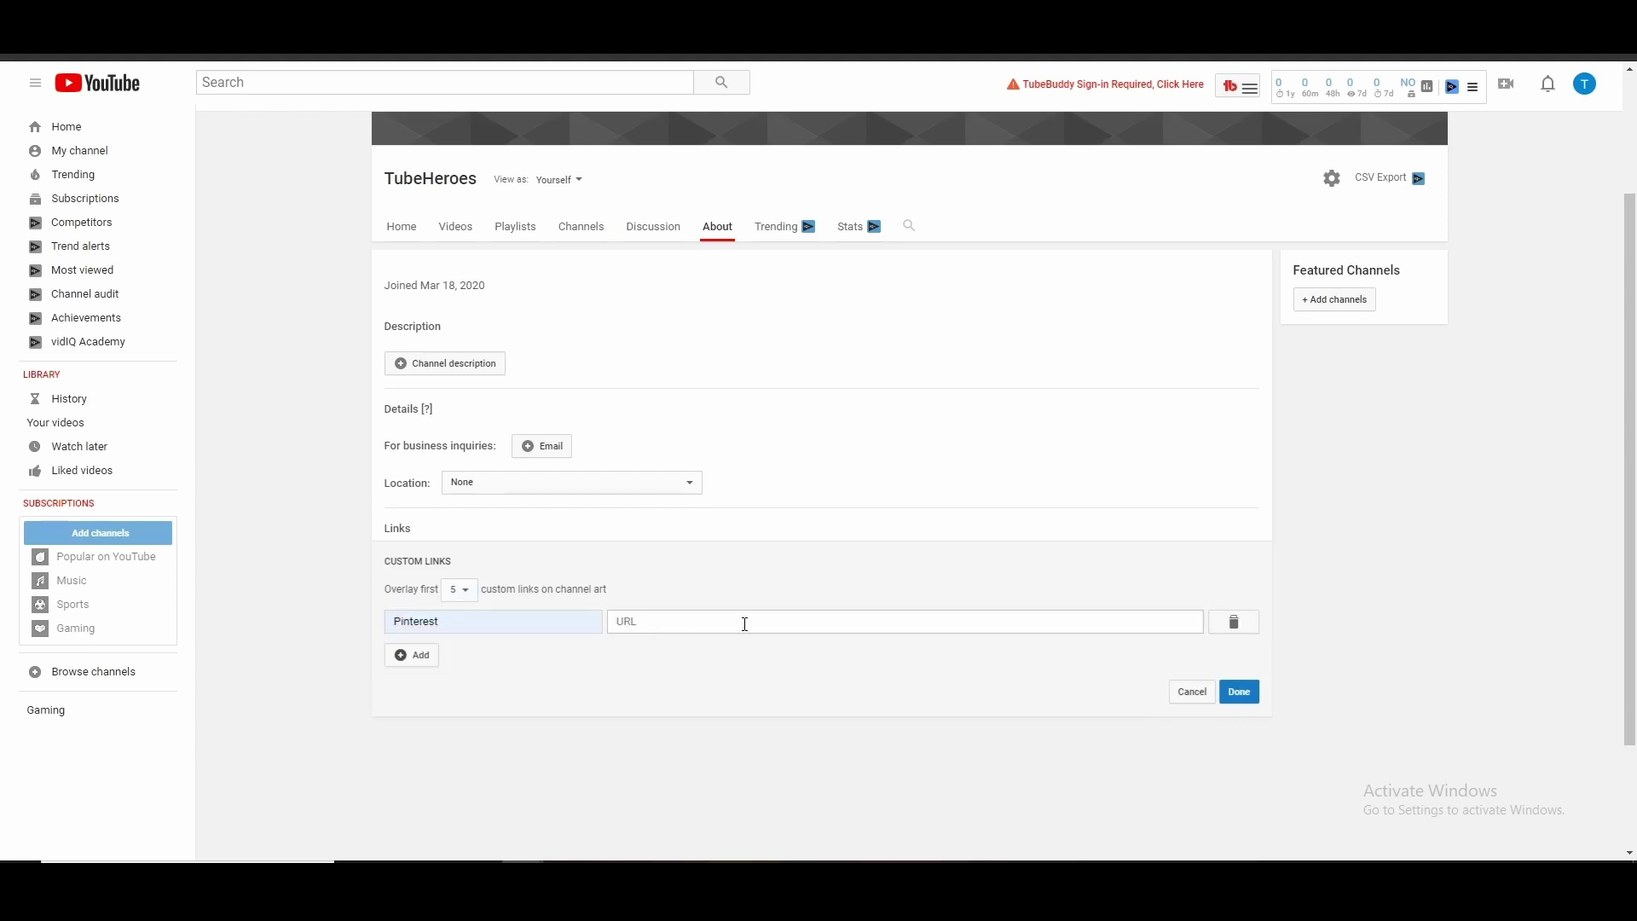
Keep overlaying the first 5 links on channel art and remove the Pinterest row
scroll(925, 596, "up", 2)
scroll(811, 581, "down", 2)
left_click(460, 589)
left_click(805, 579)
left_click(1234, 622)
scroll(1231, 635, "up", 1)
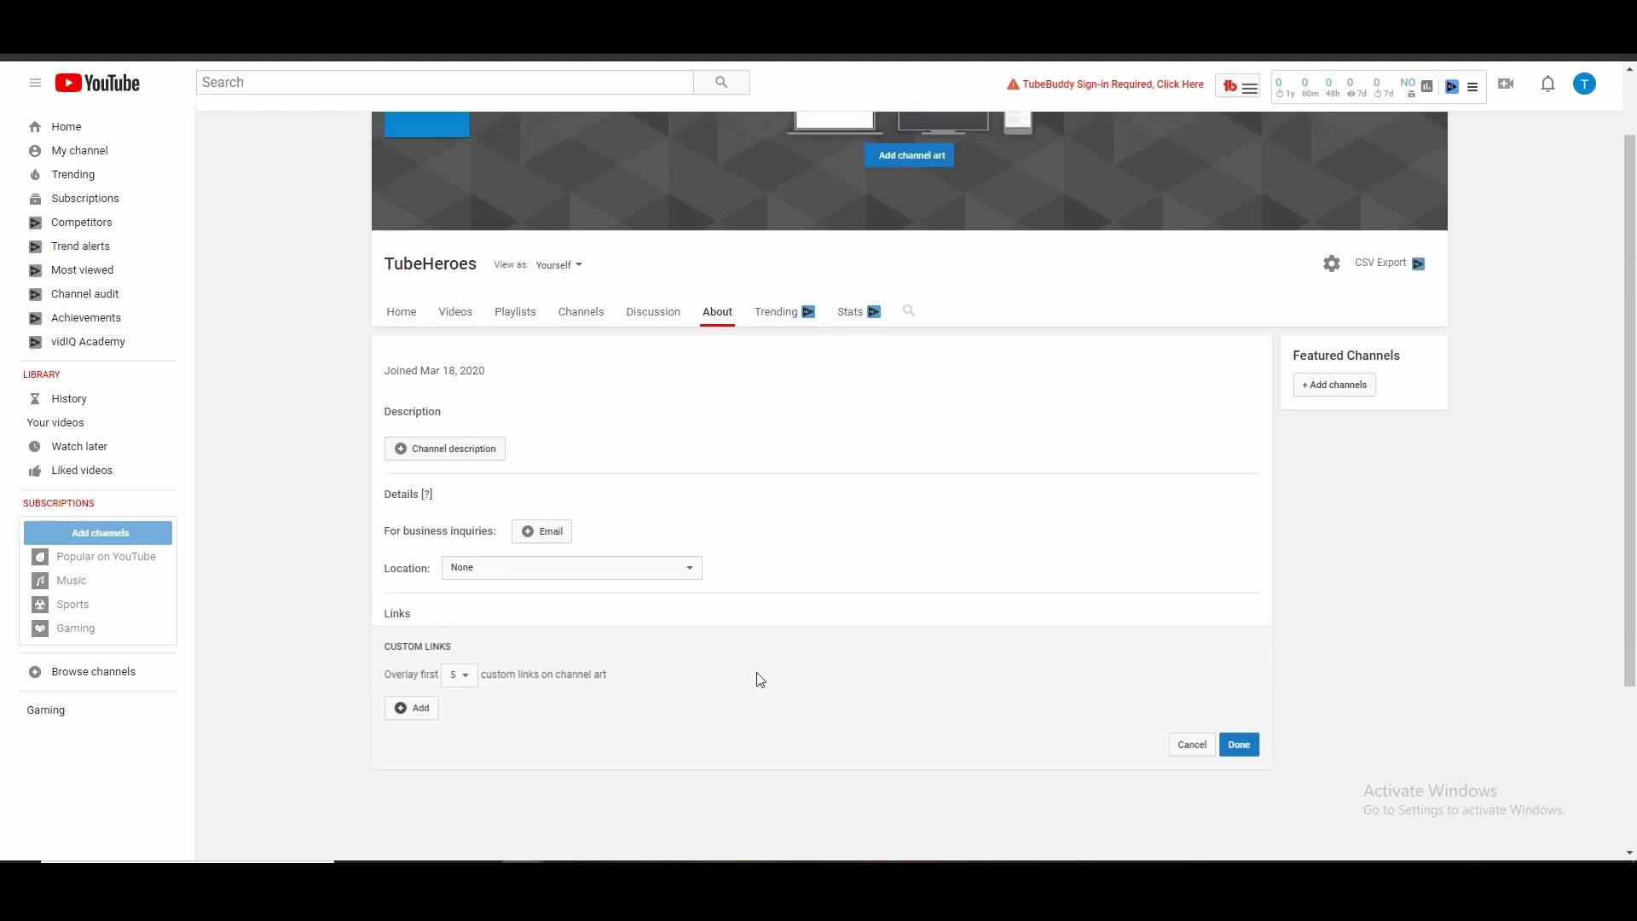
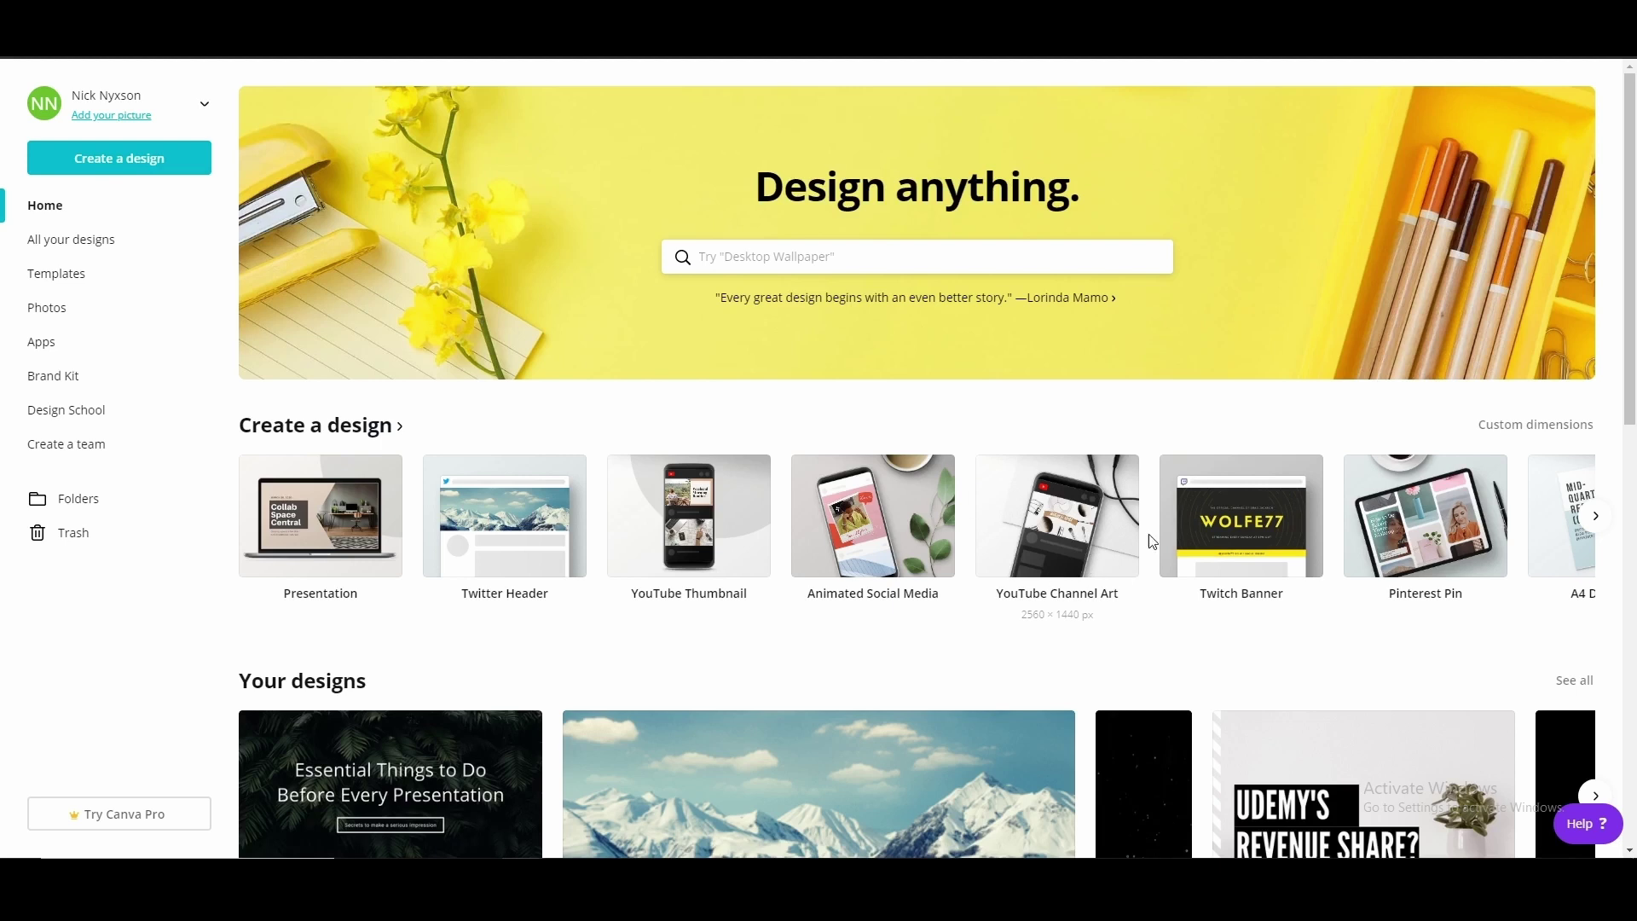
Search the design types for 'youtube' and open the YouTube Icon templates
left_click(1604, 520)
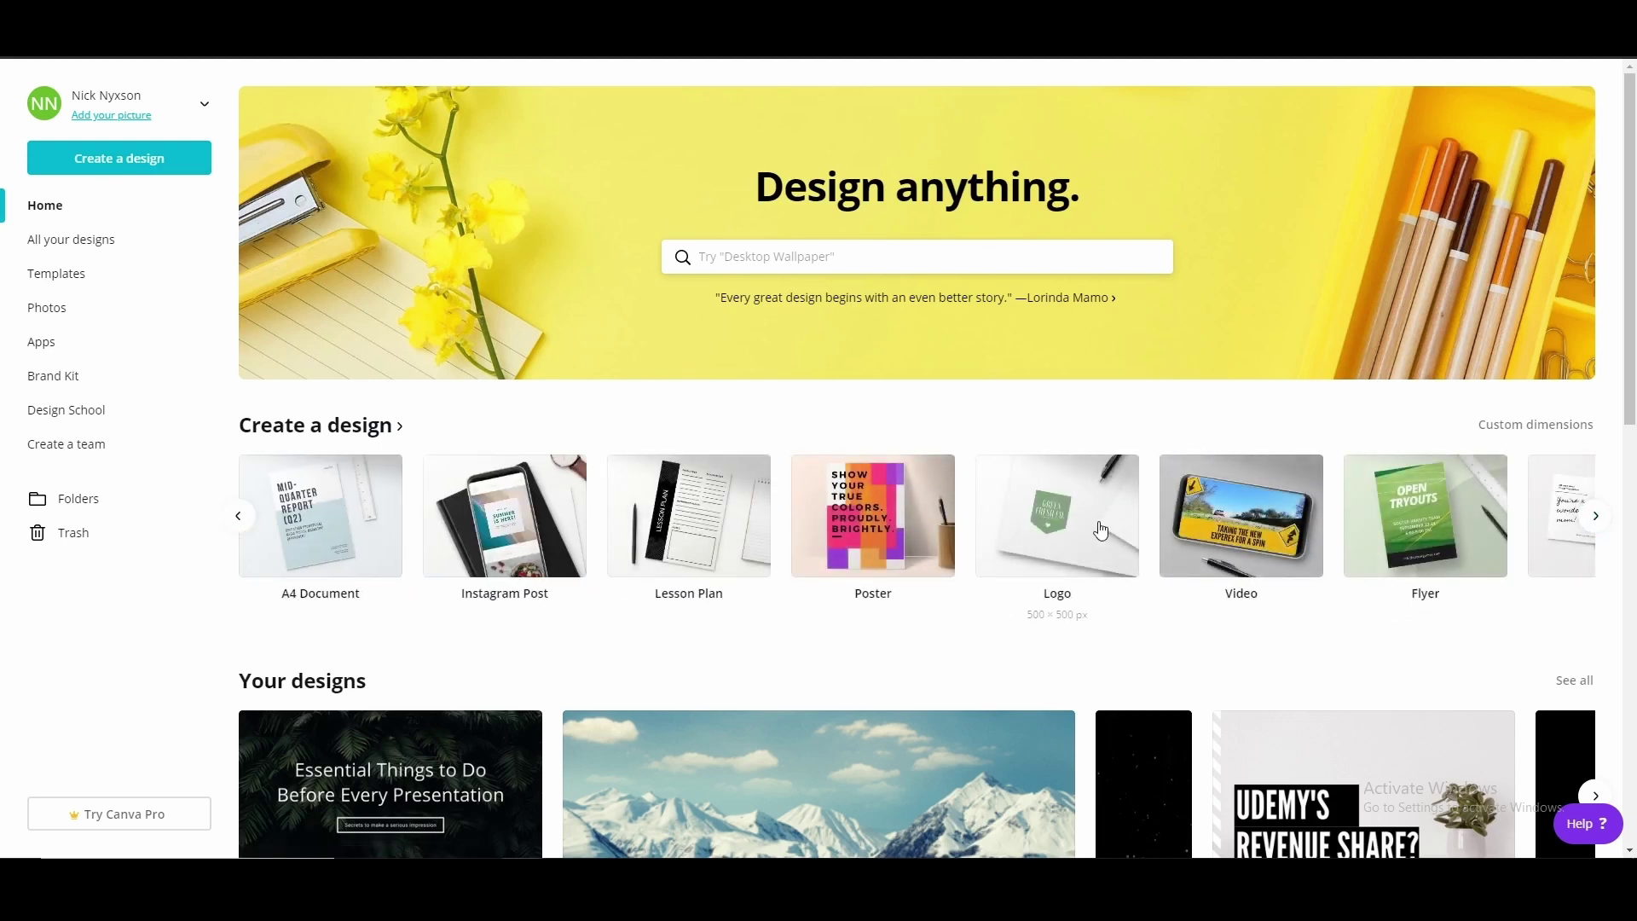
left_click(231, 517)
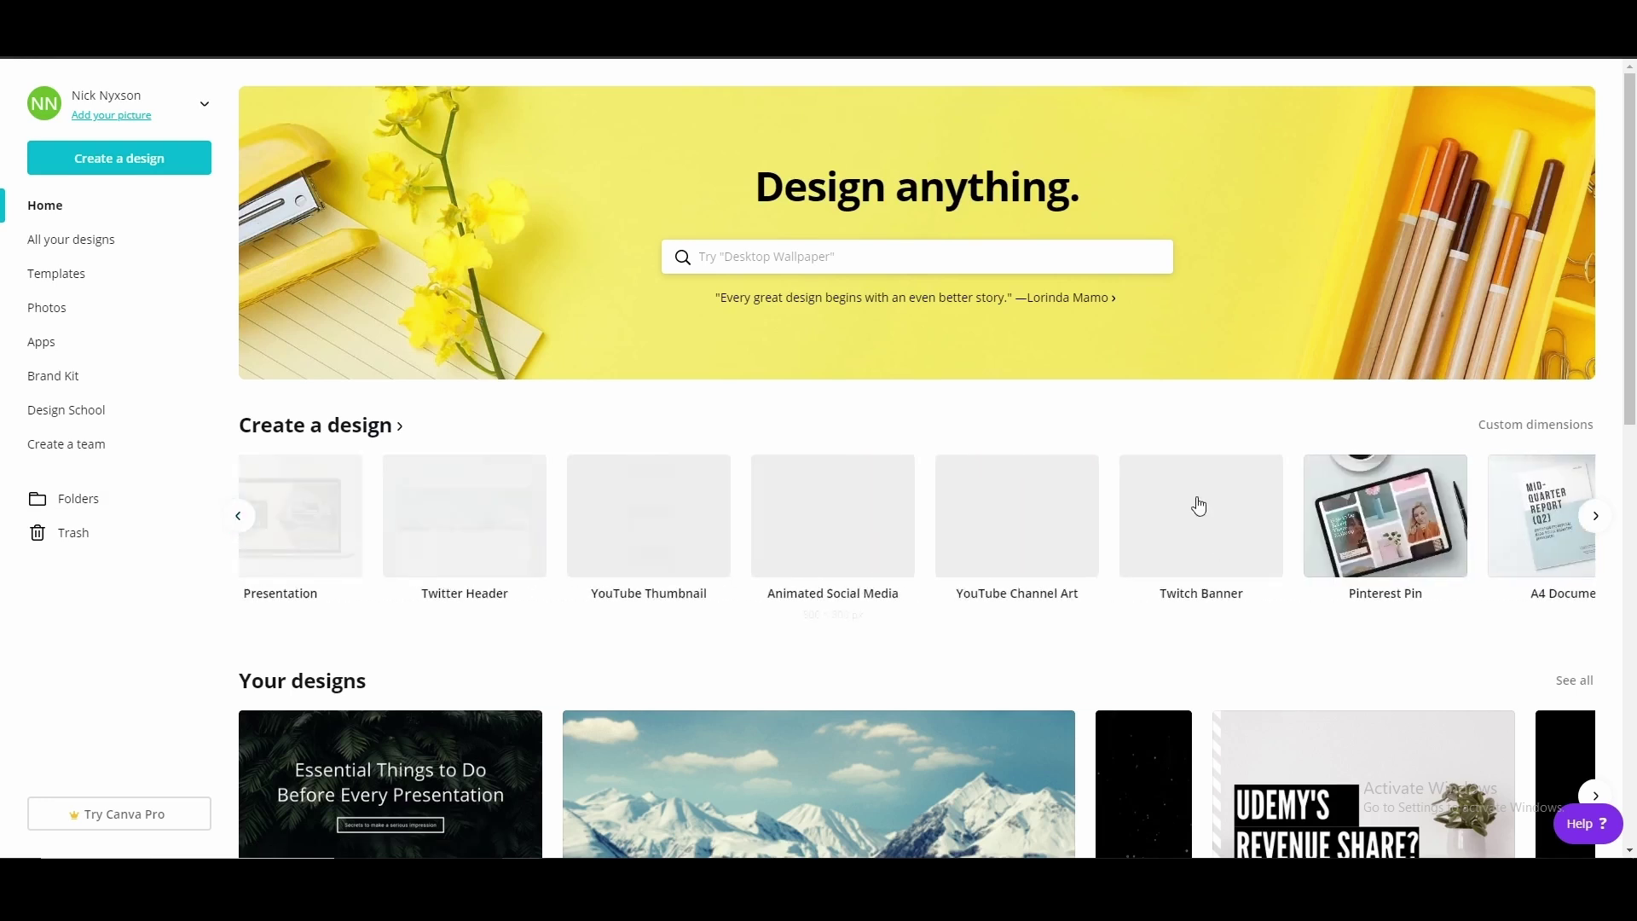
left_click(855, 257)
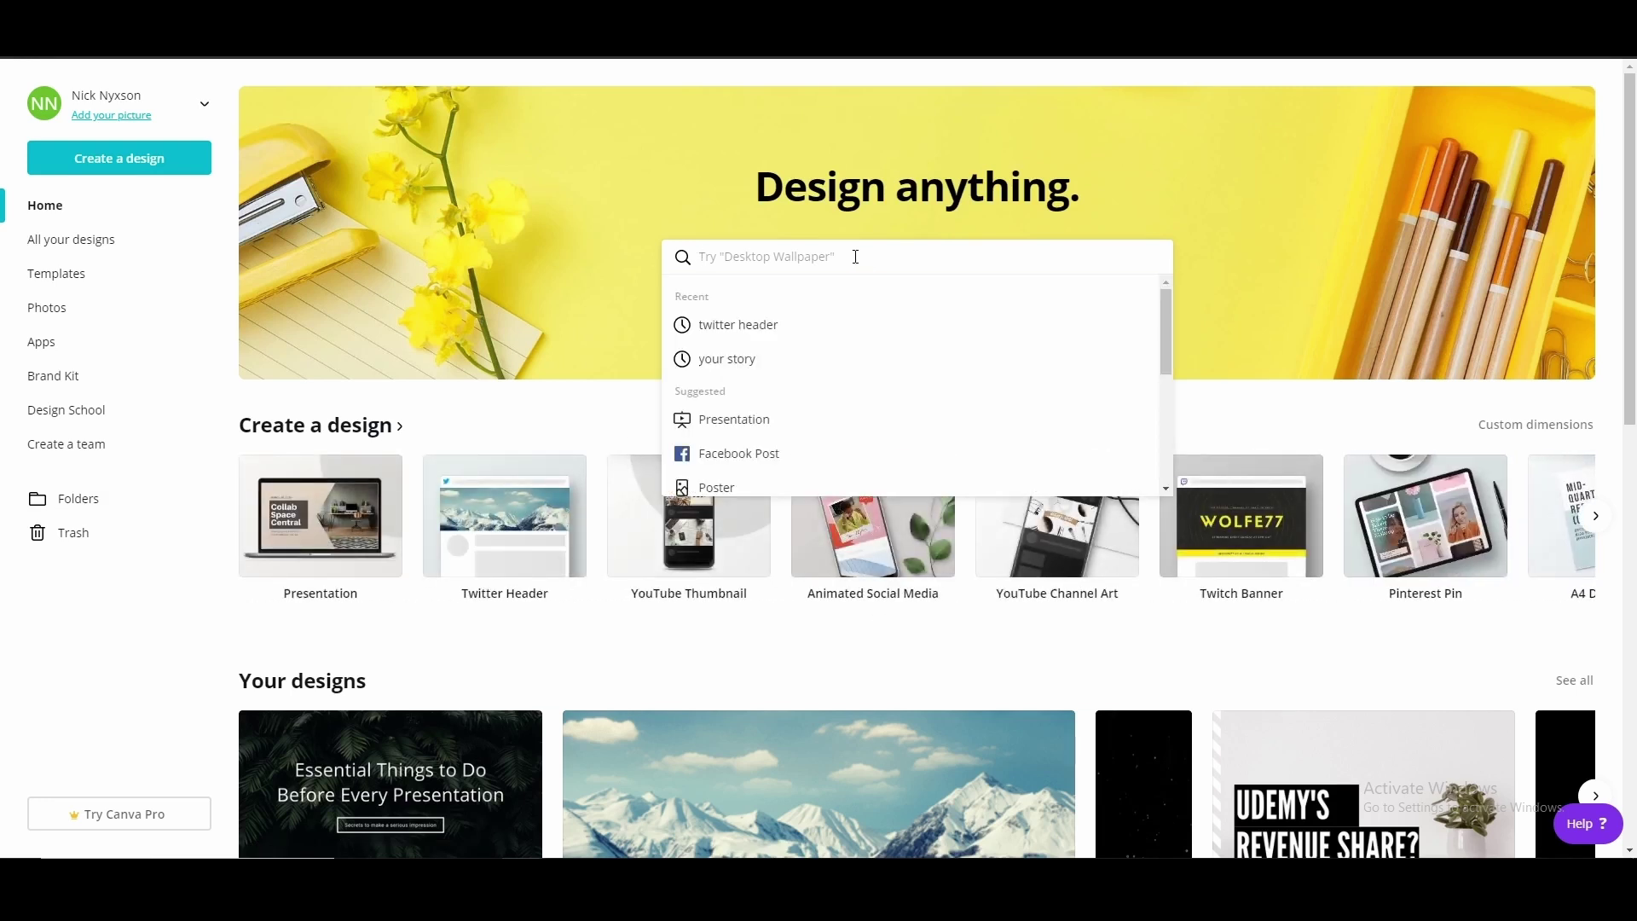
type("logo")
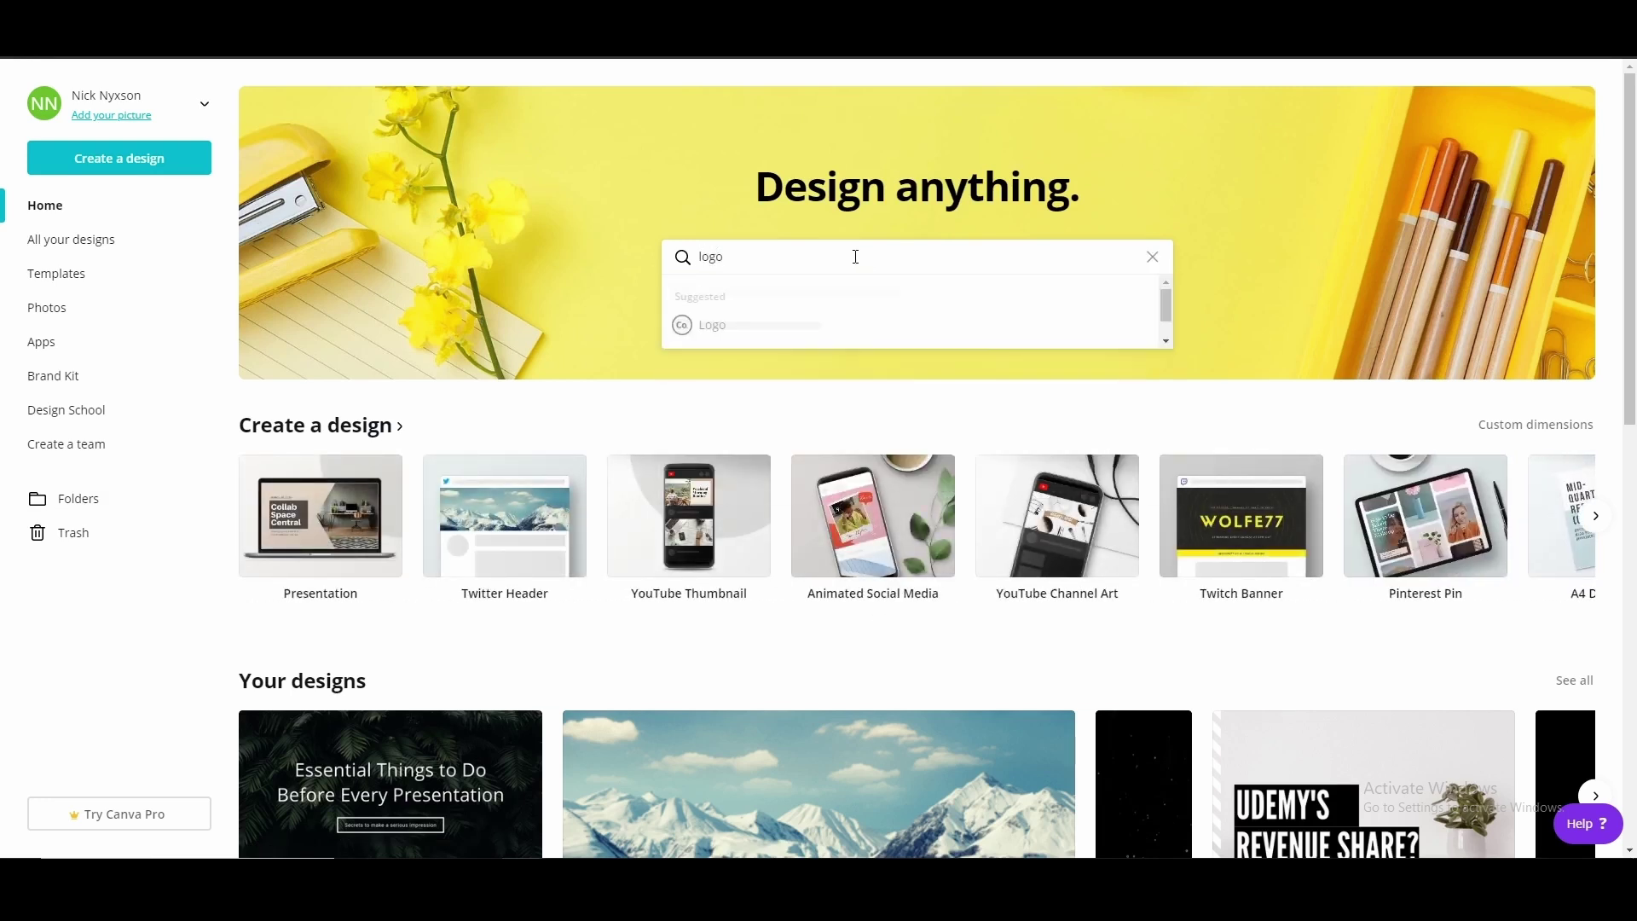
left_click_drag(772, 264, 626, 257)
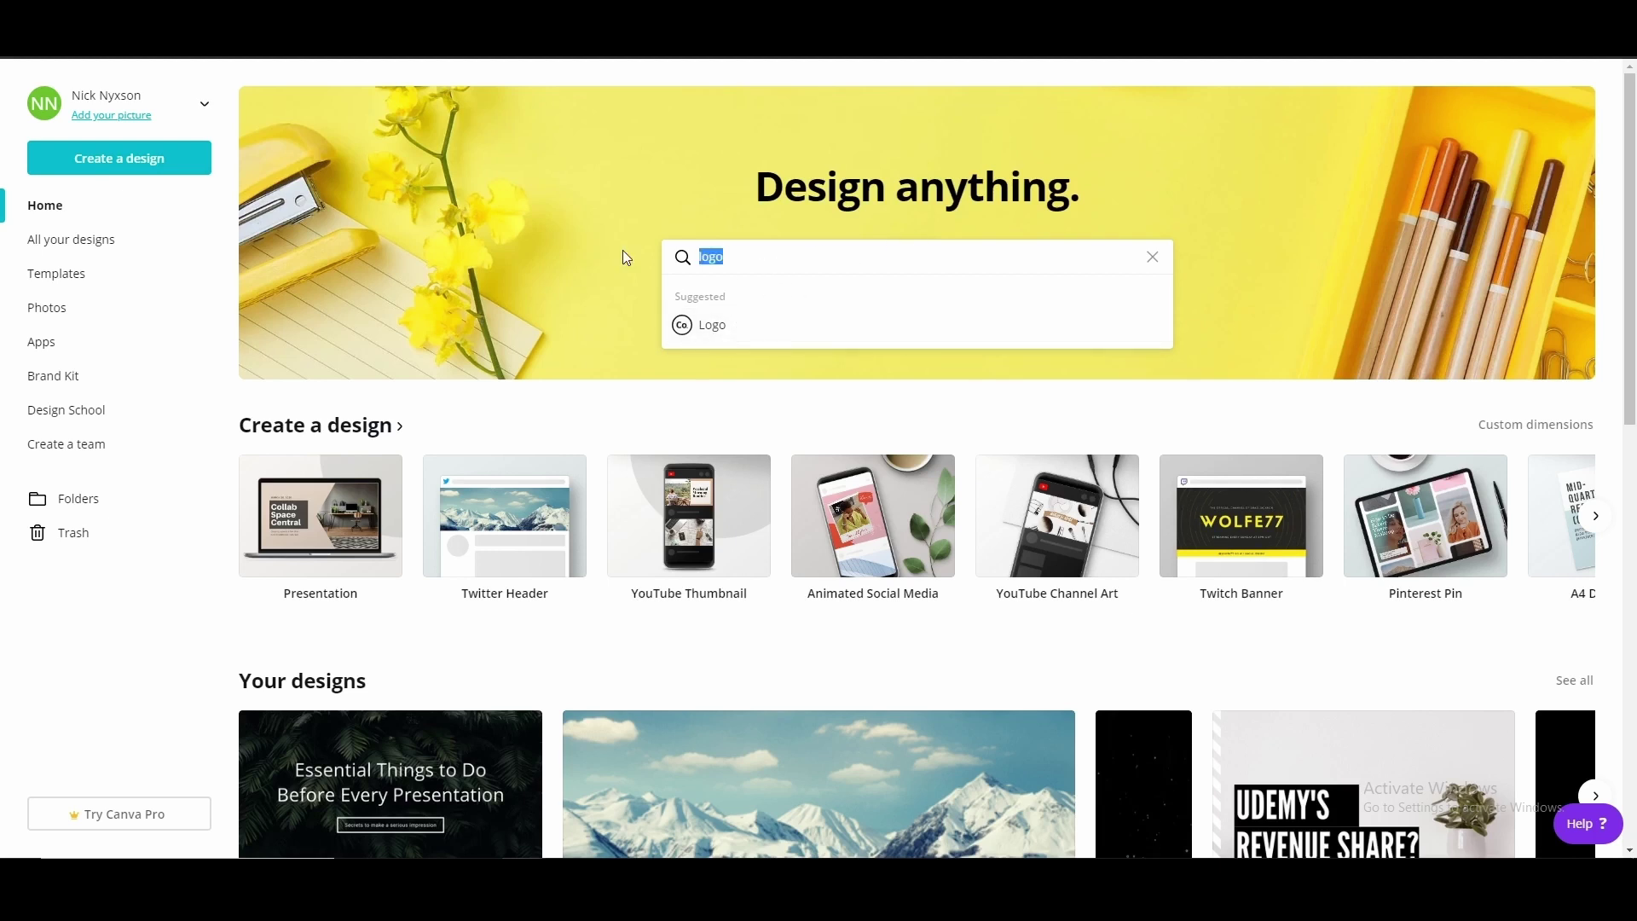
key("BackSpace")
type("yo")
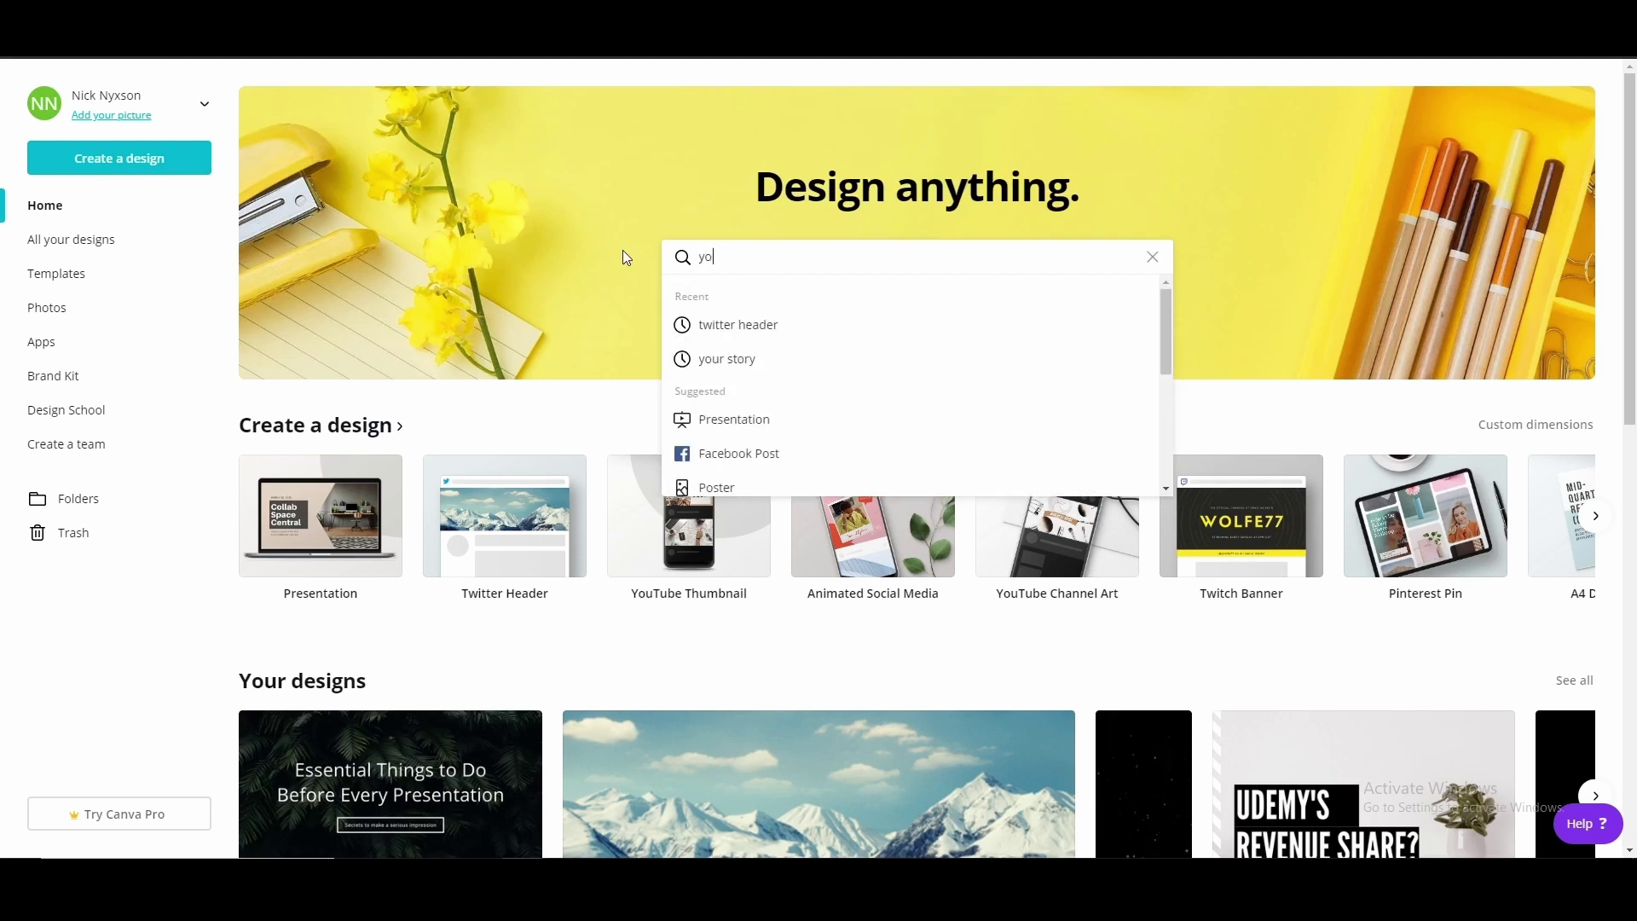
type("utube")
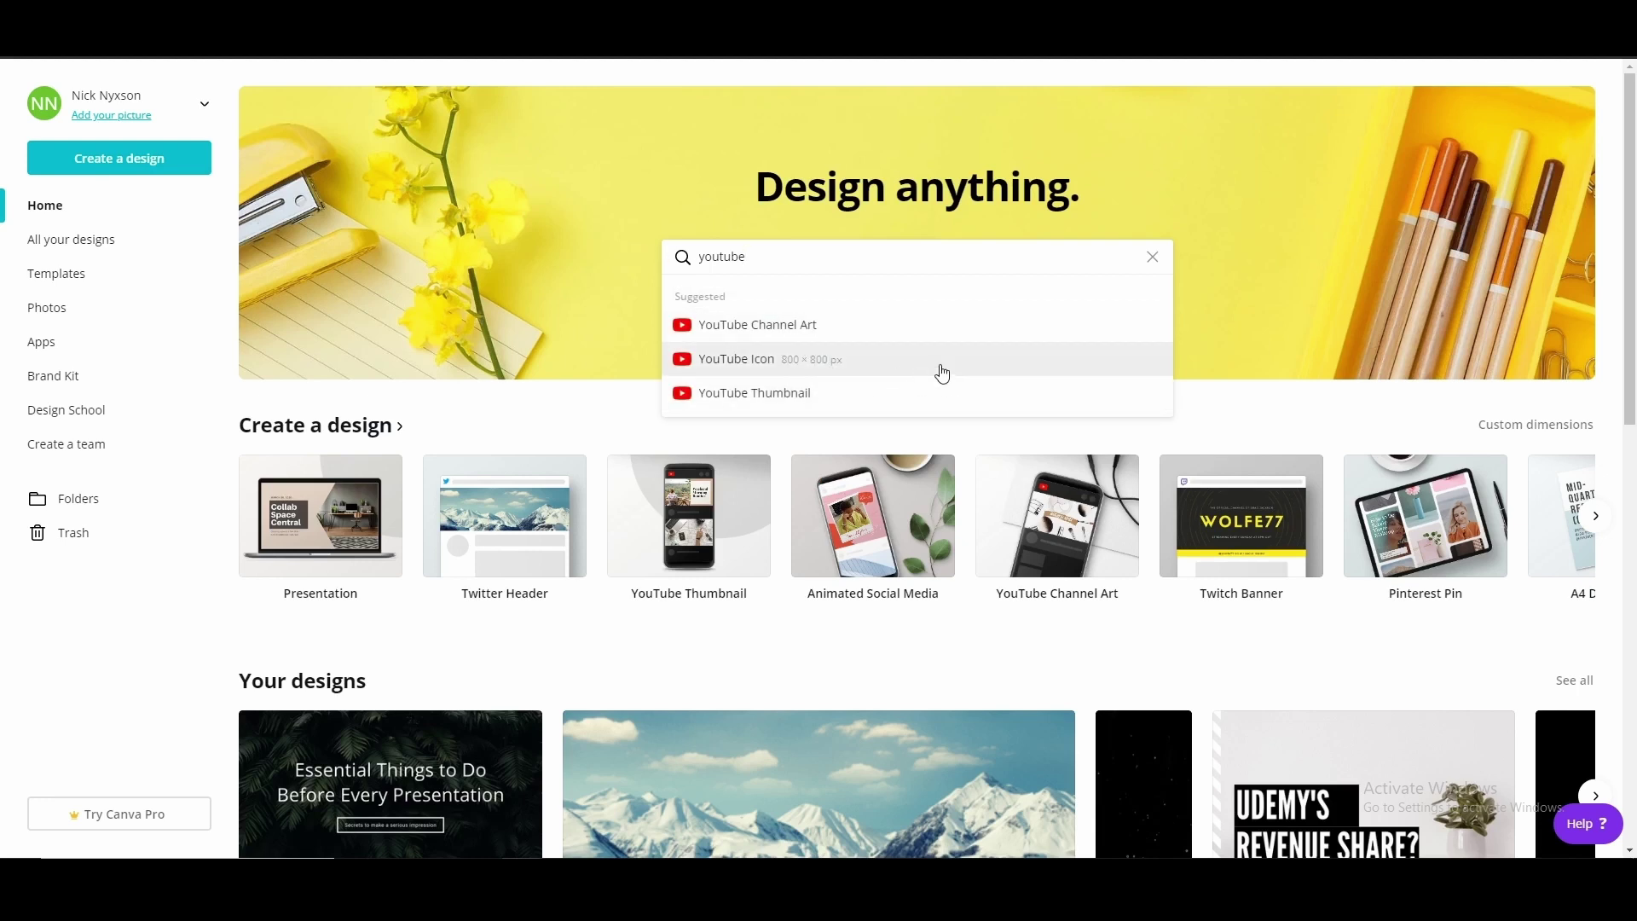
left_click(766, 366)
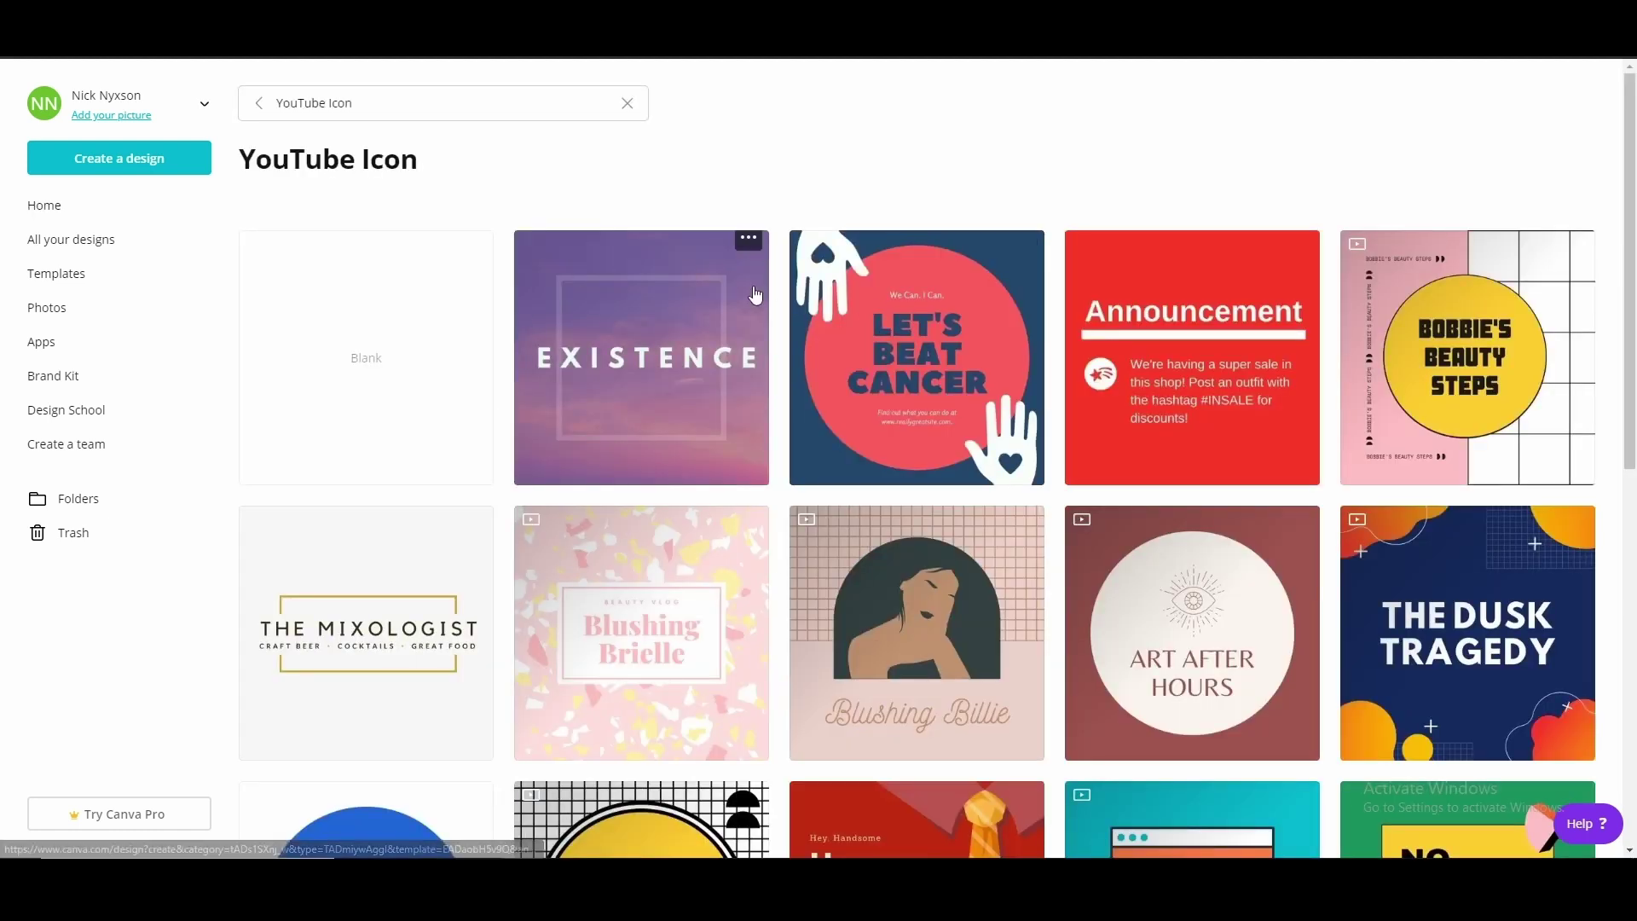
Browse the YouTube Icon templates and check the open YouTube channel pages for reference
scroll(674, 294, "down", 2)
scroll(902, 479, "up", 2)
scroll(648, 358, "down", 6)
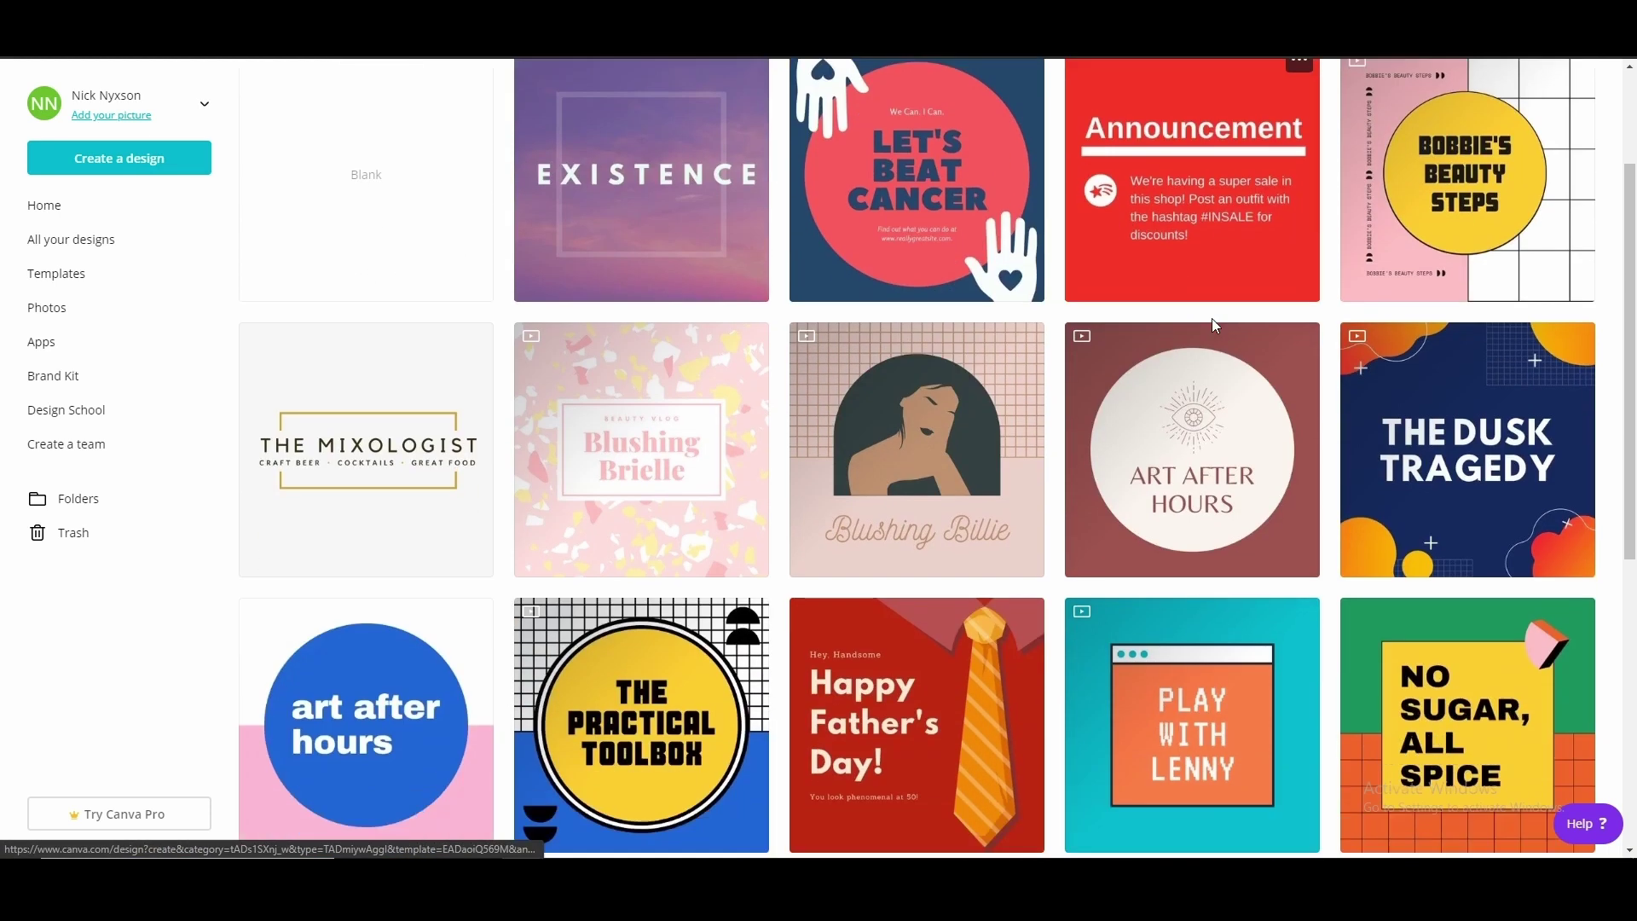
scroll(503, 443, "down", 2)
scroll(972, 287, "up", 7)
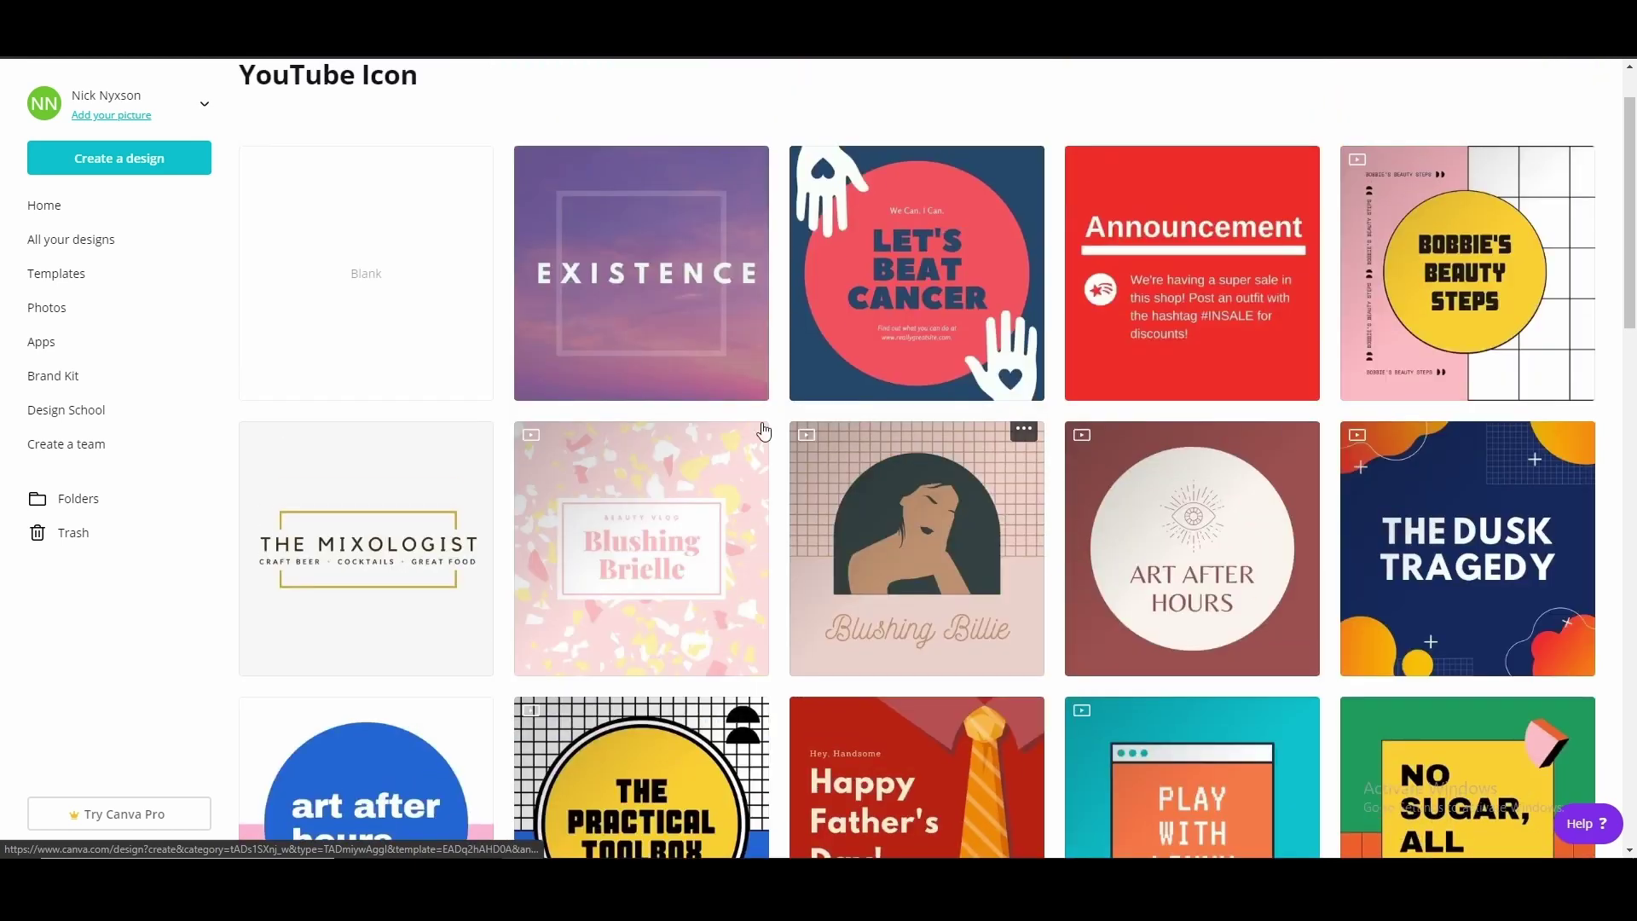
scroll(972, 287, "up", 1)
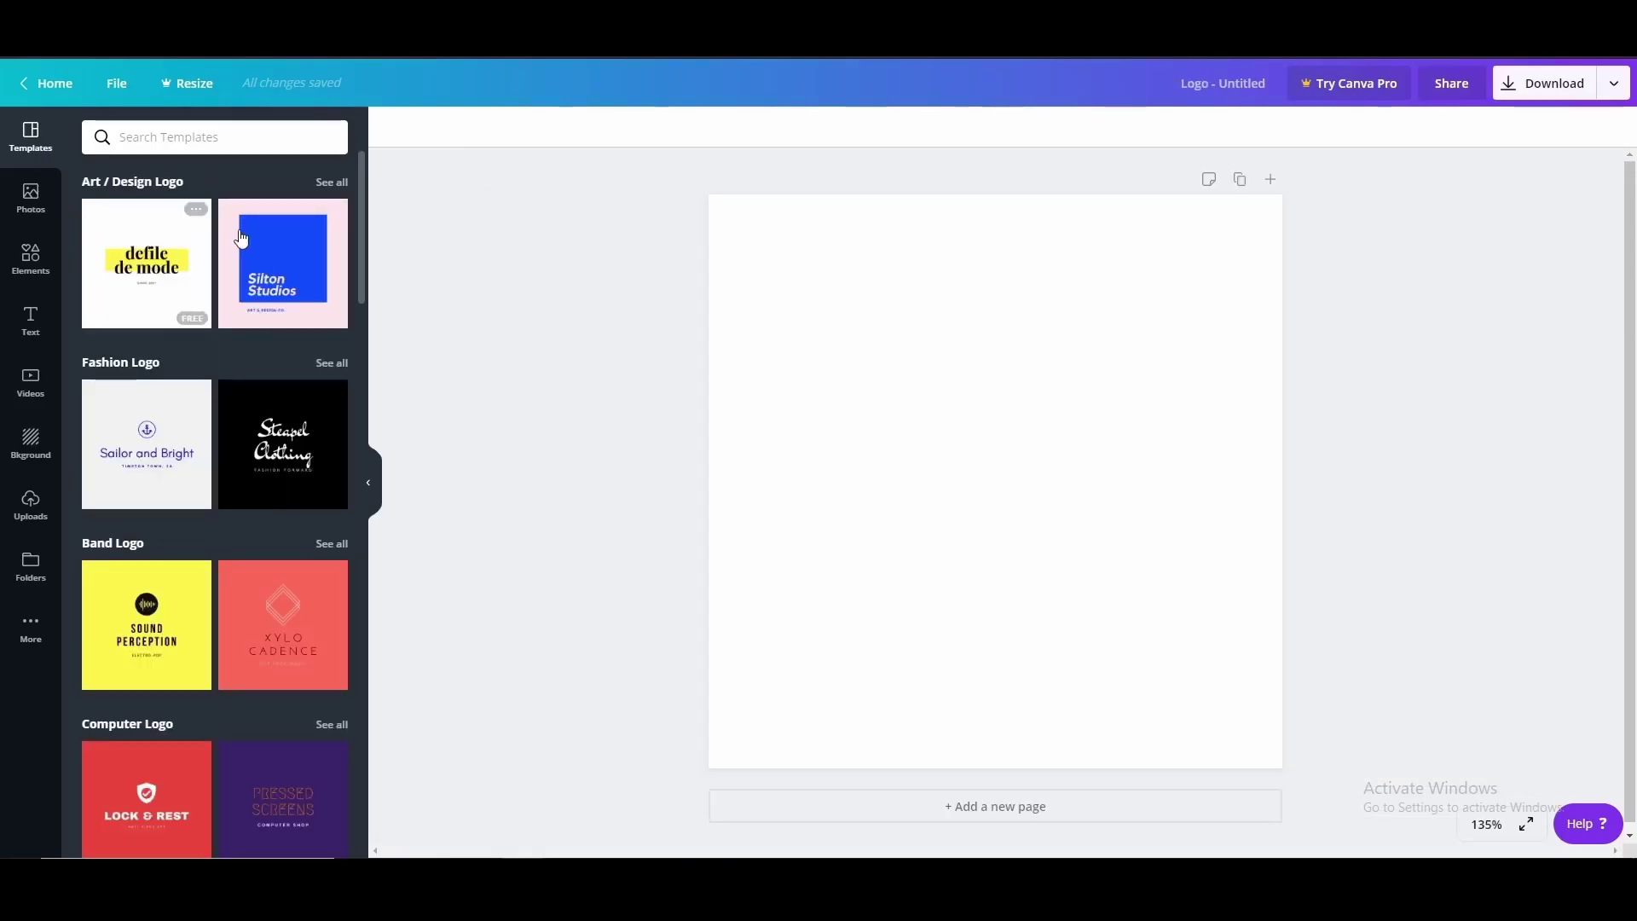
scroll(241, 548, "down", 10)
scroll(175, 345, "down", 8)
scroll(195, 639, "up", 4)
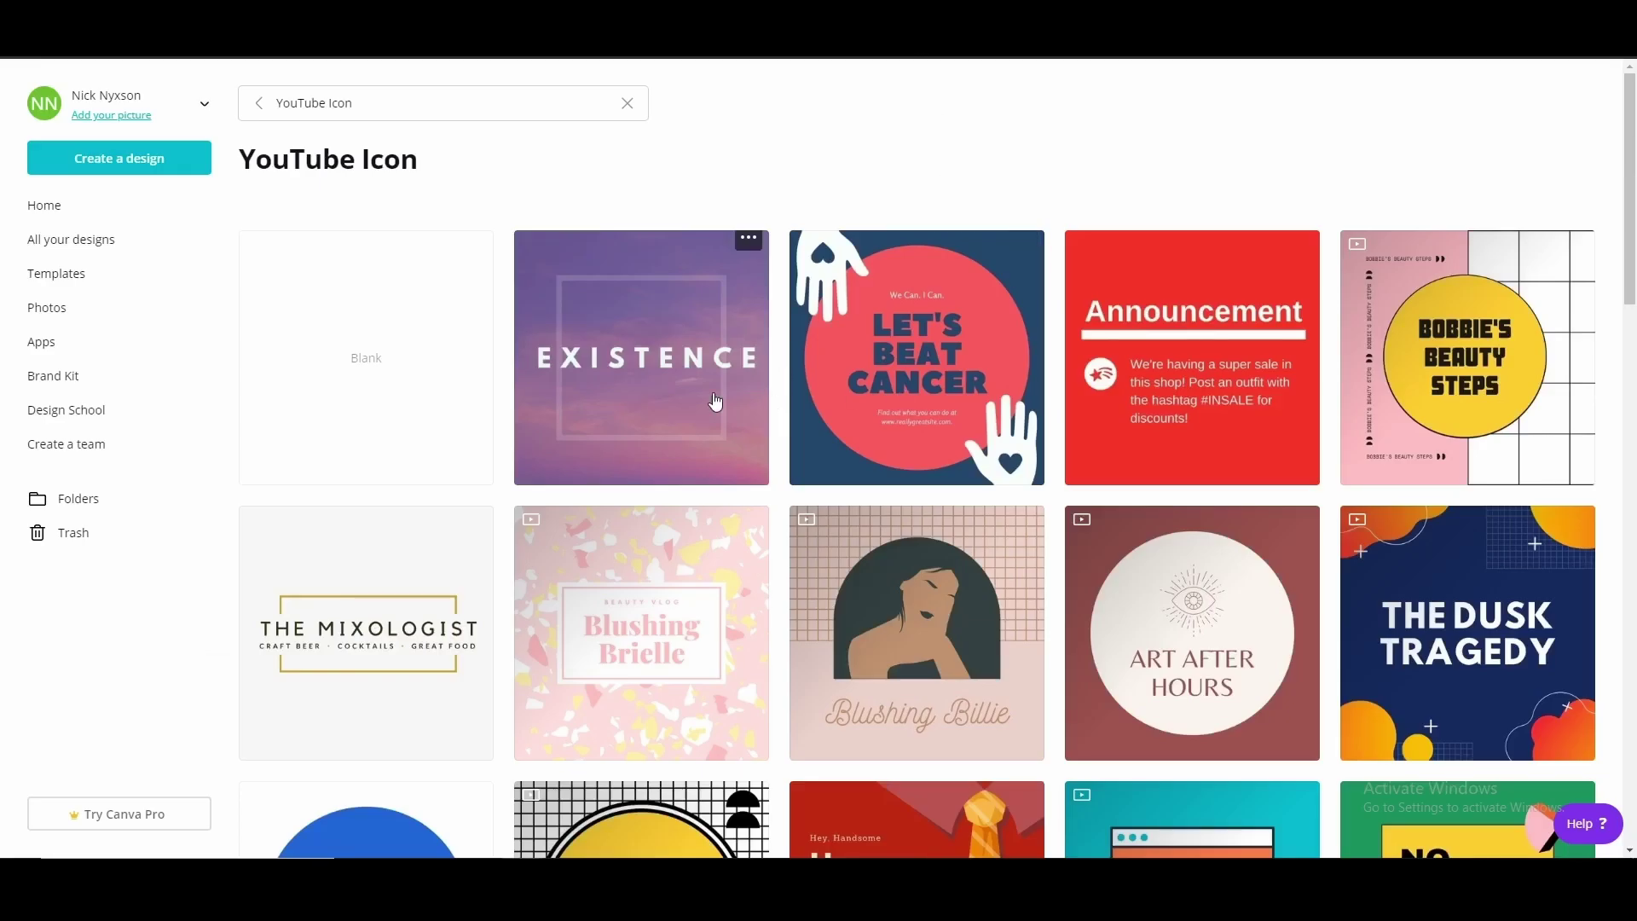
scroll(771, 385, "down", 5)
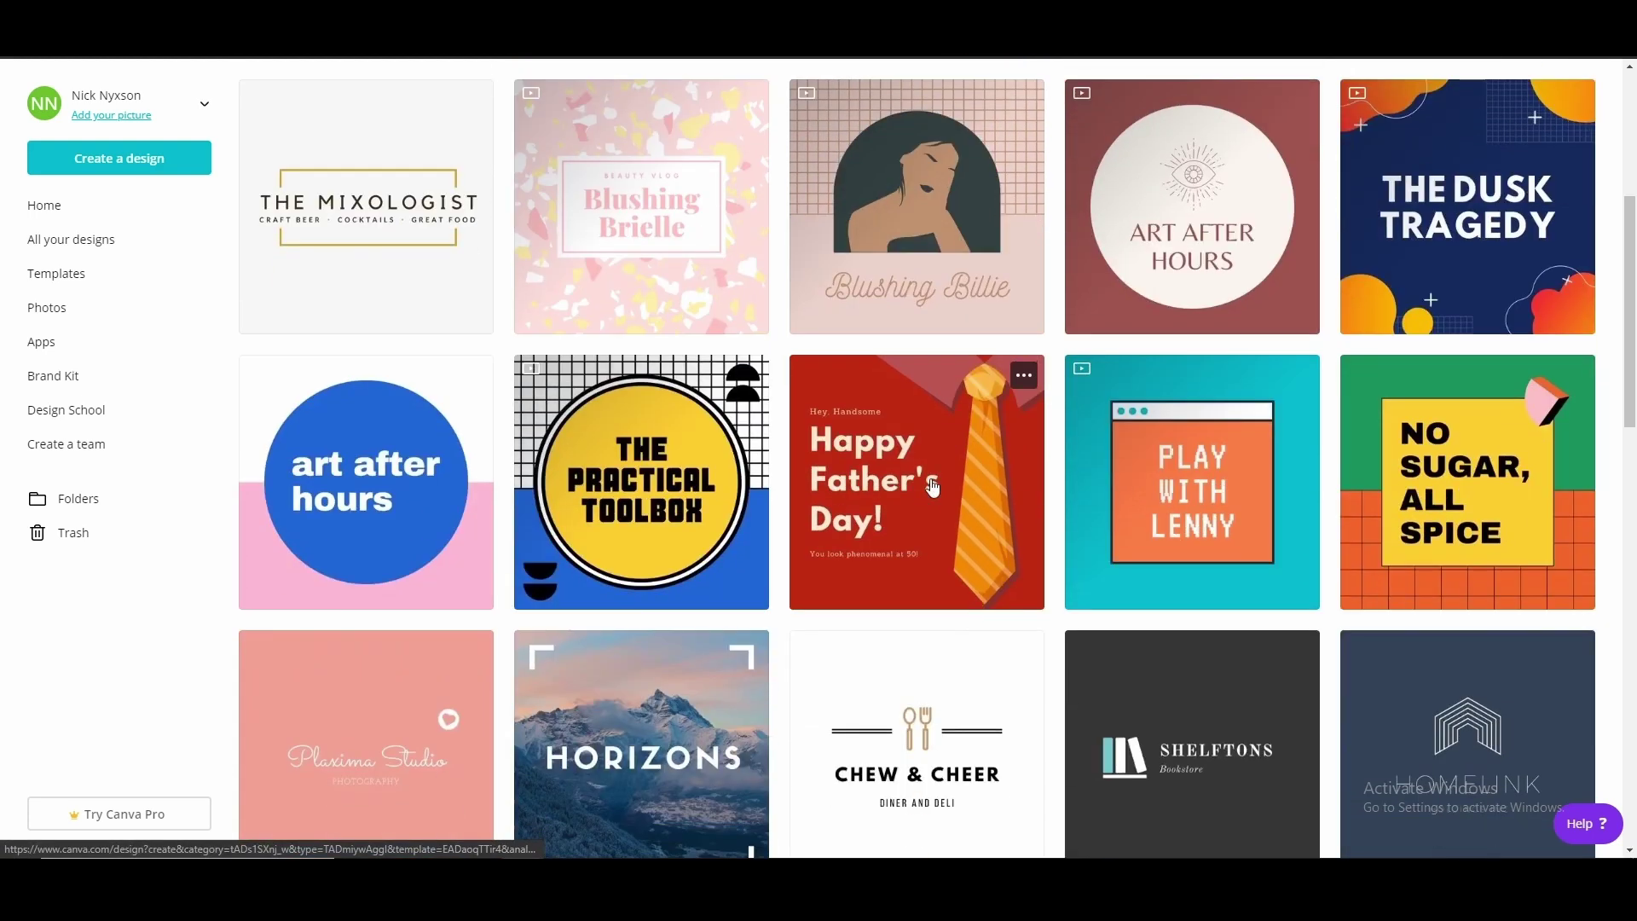
scroll(938, 503, "down", 3)
scroll(962, 530, "up", 7)
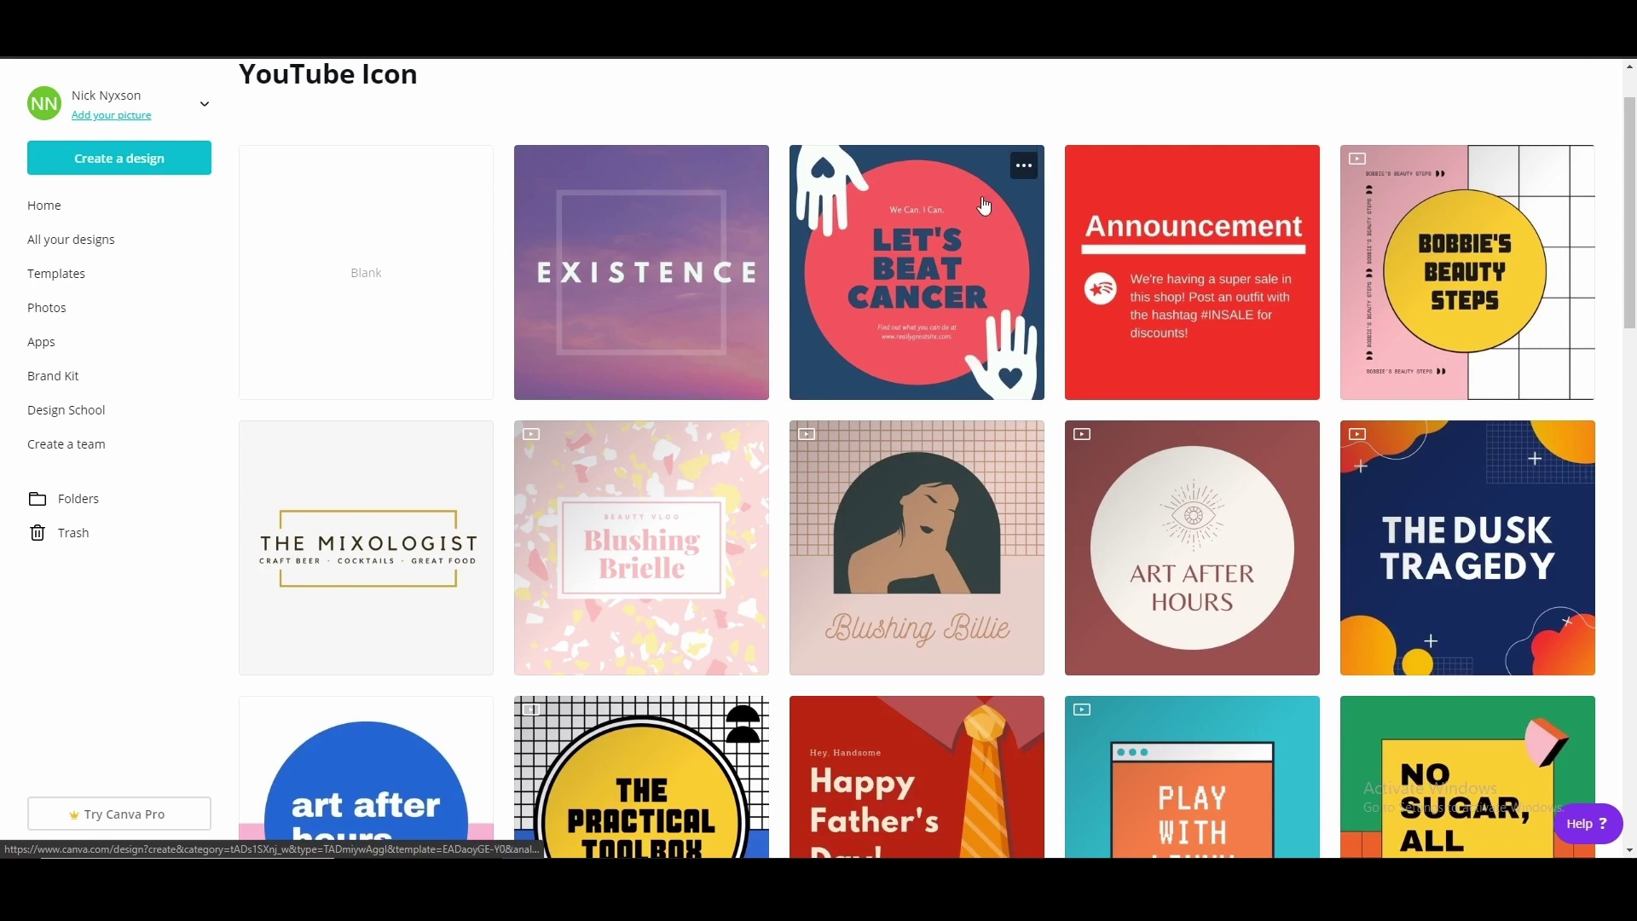
key("ctrl+Tab")
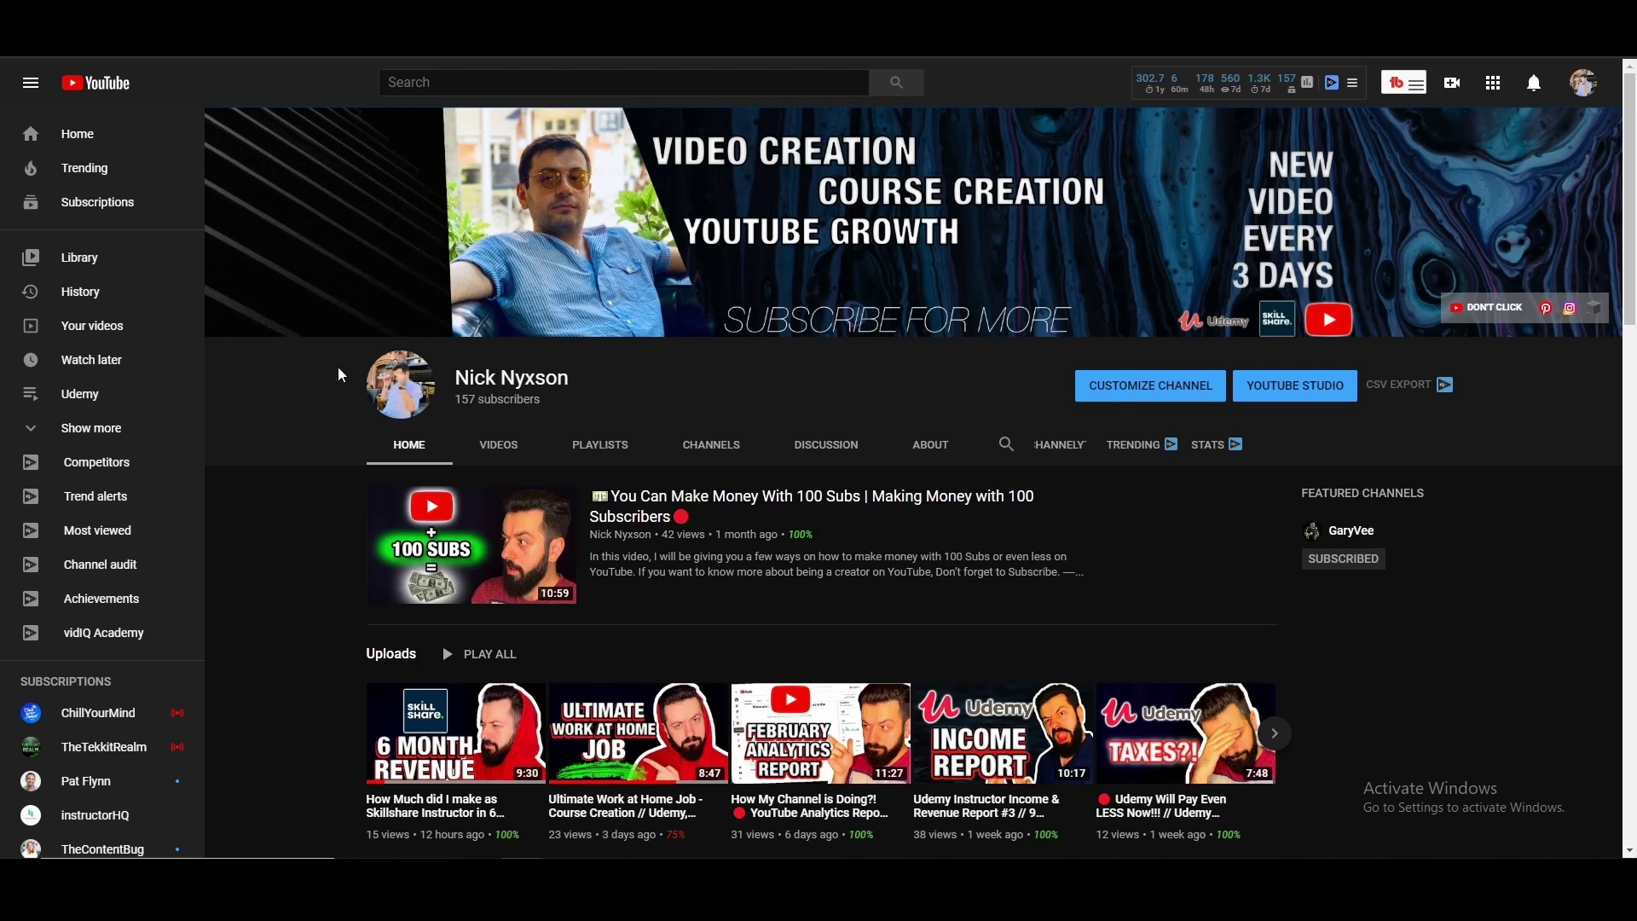
key("ctrl+Tab")
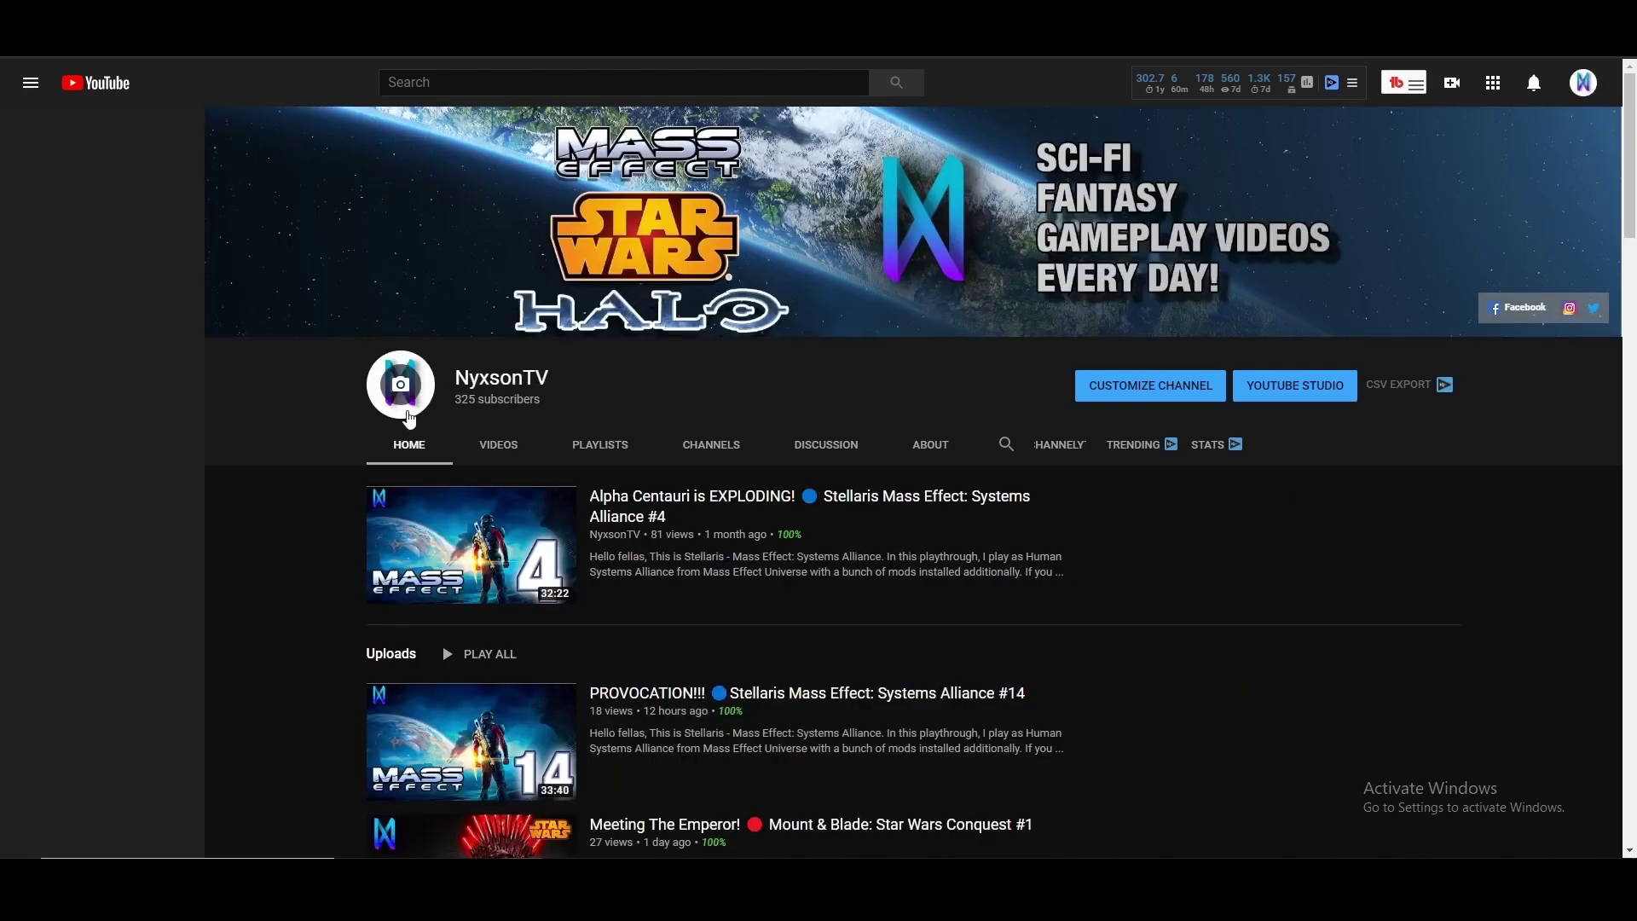
key("ctrl+Tab")
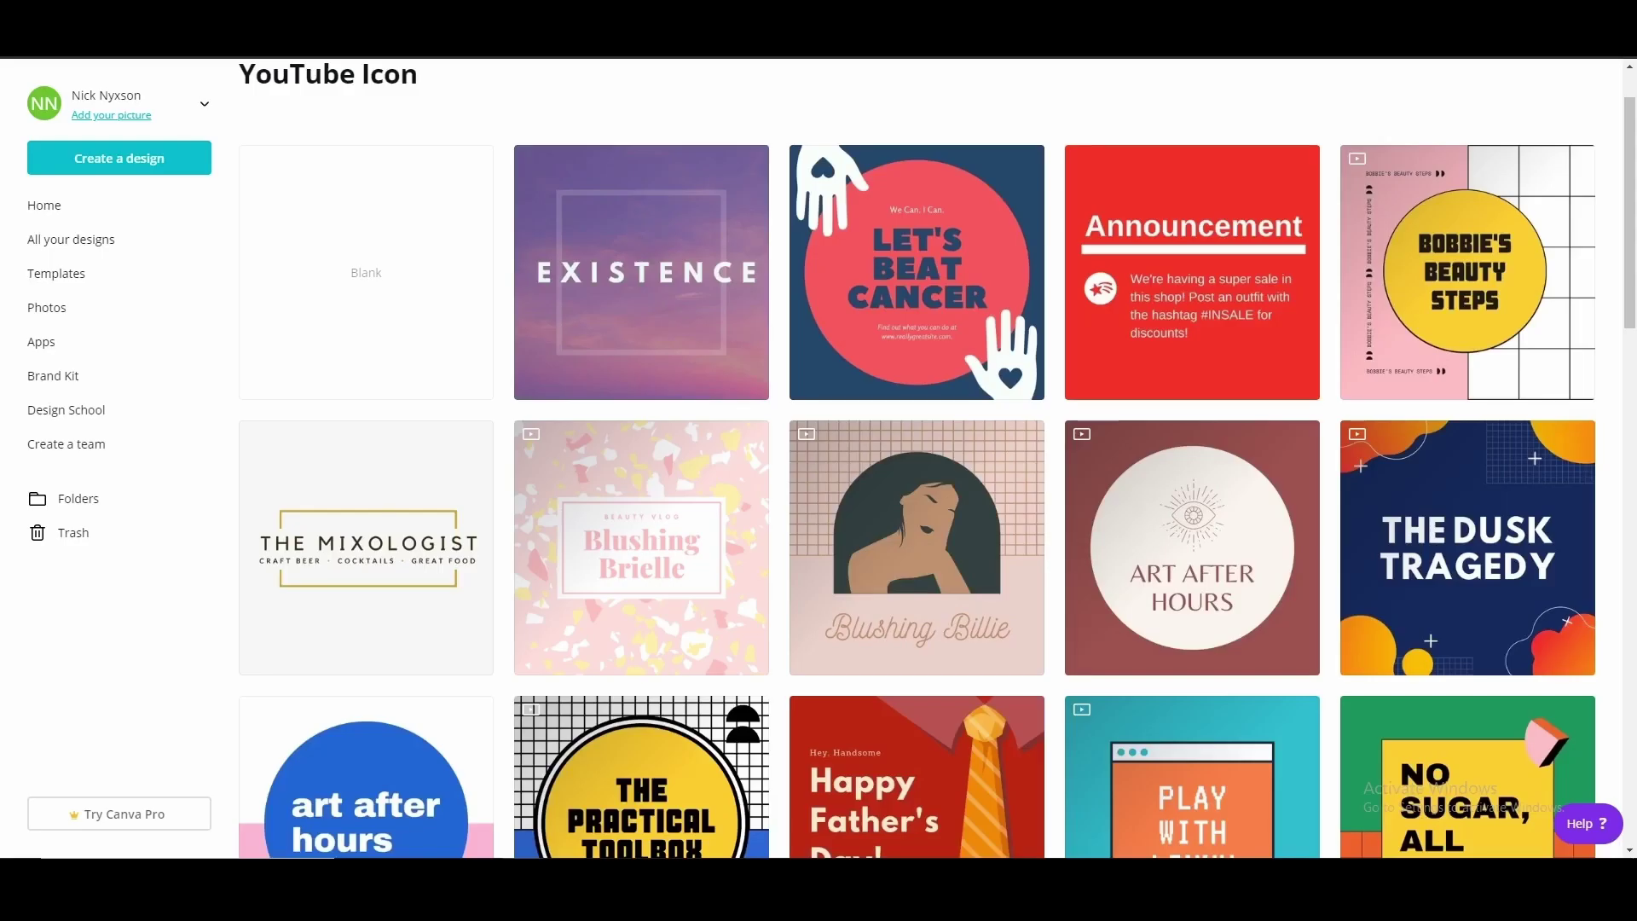
Scroll further through the gallery and open the black-circle Super Sogbu logo template
scroll(671, 474, "down", 1)
scroll(651, 237, "up", 2)
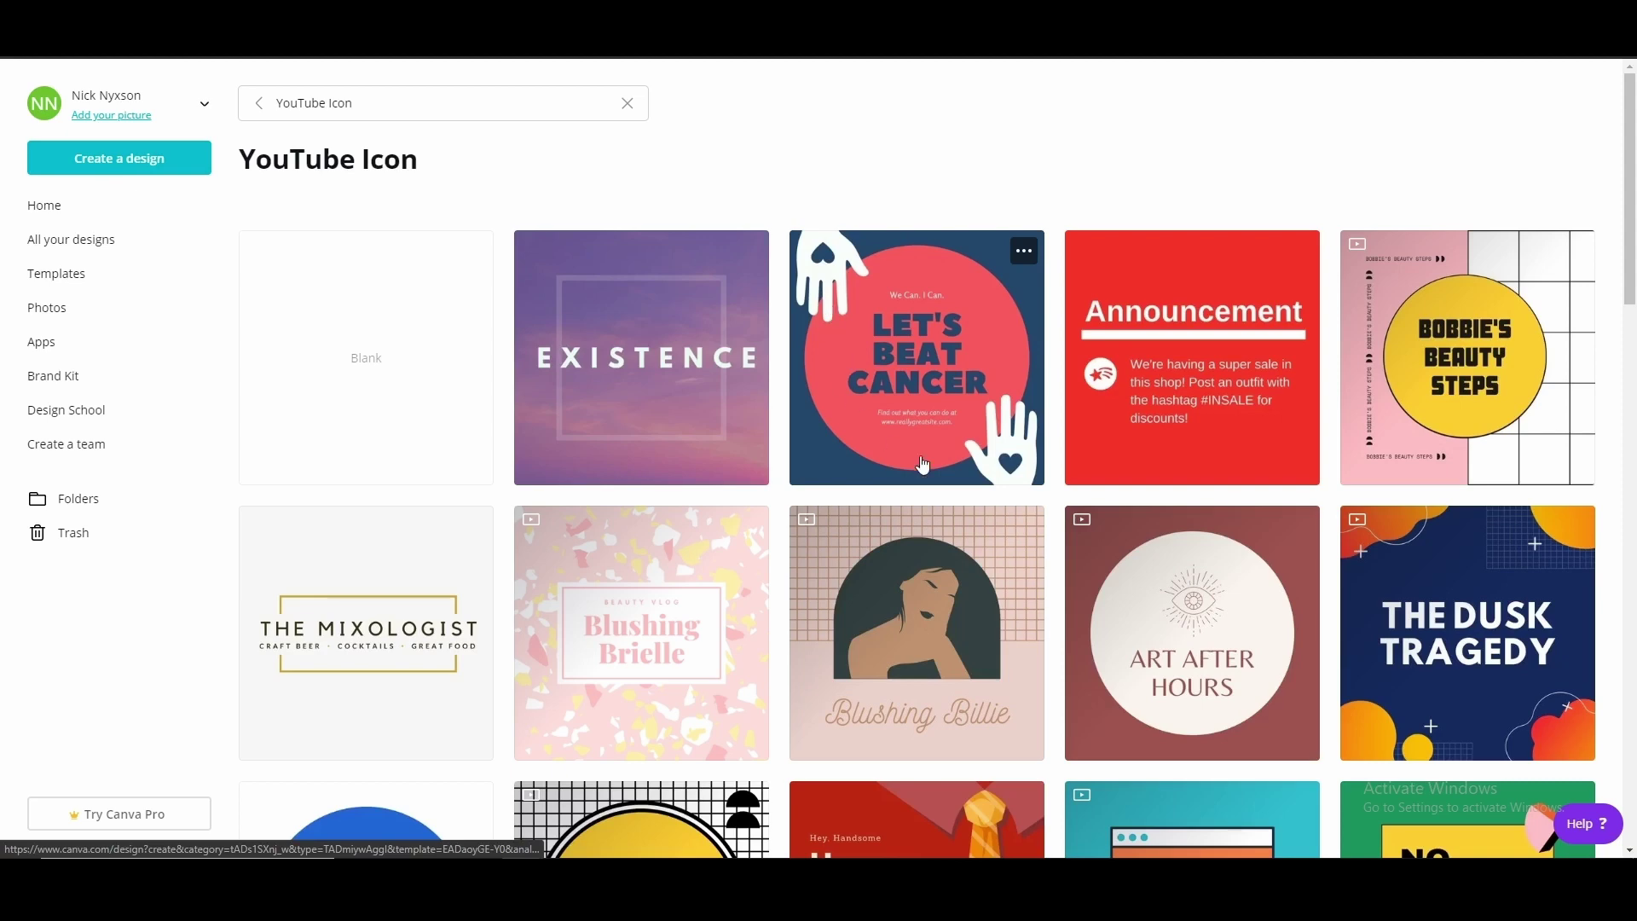
scroll(1109, 442, "down", 4)
scroll(1109, 436, "down", 10)
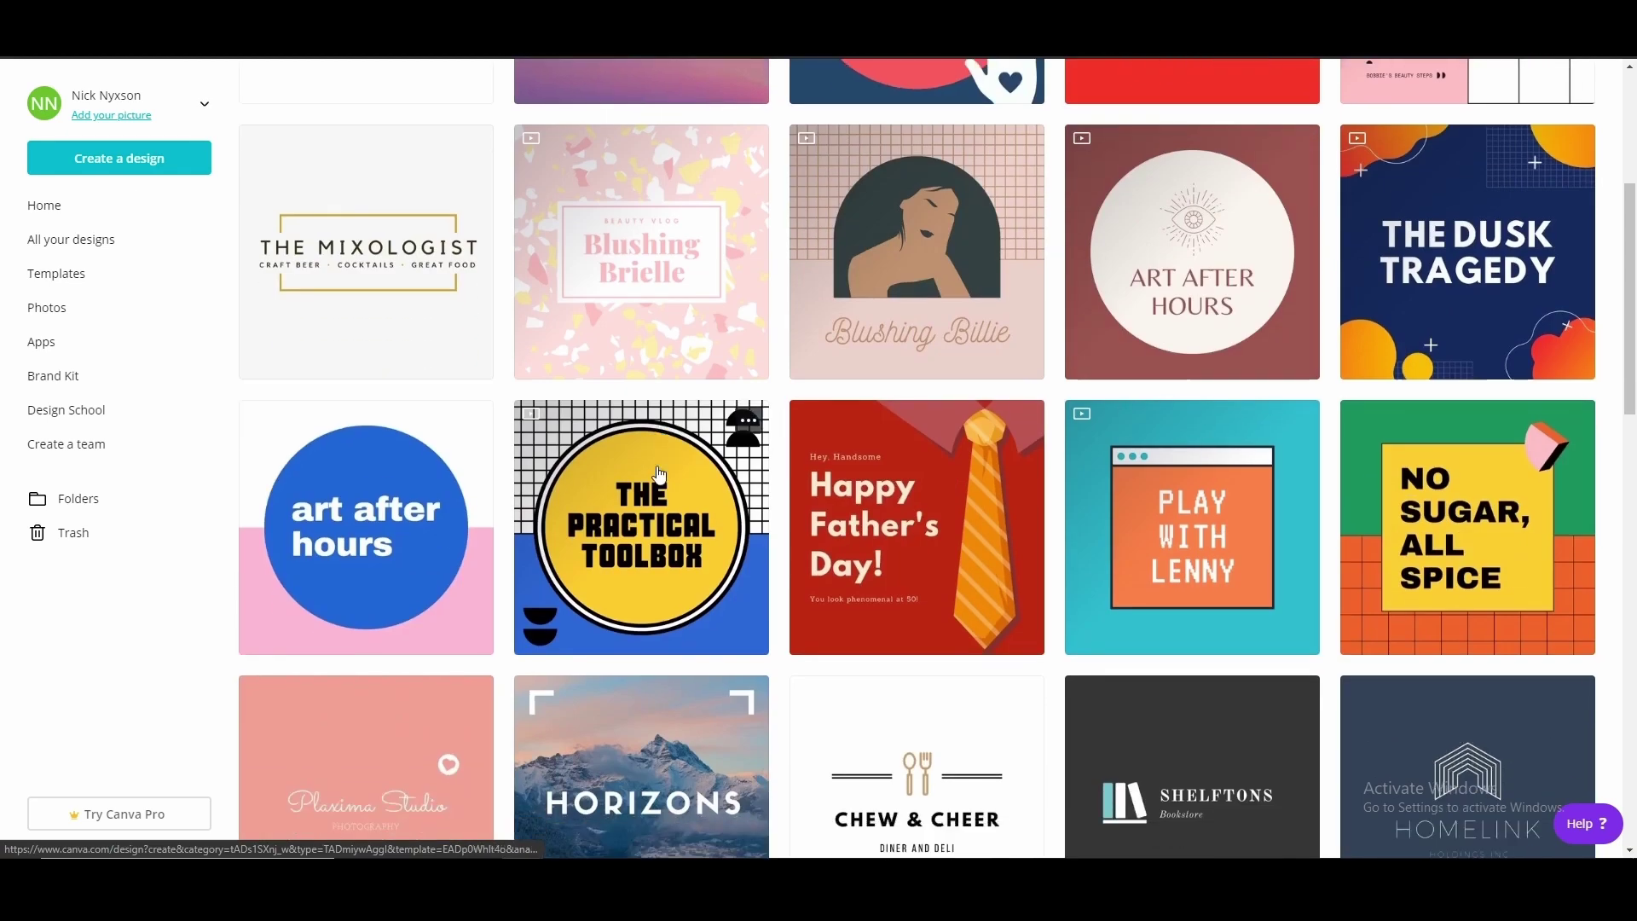
scroll(501, 524, "down", 4)
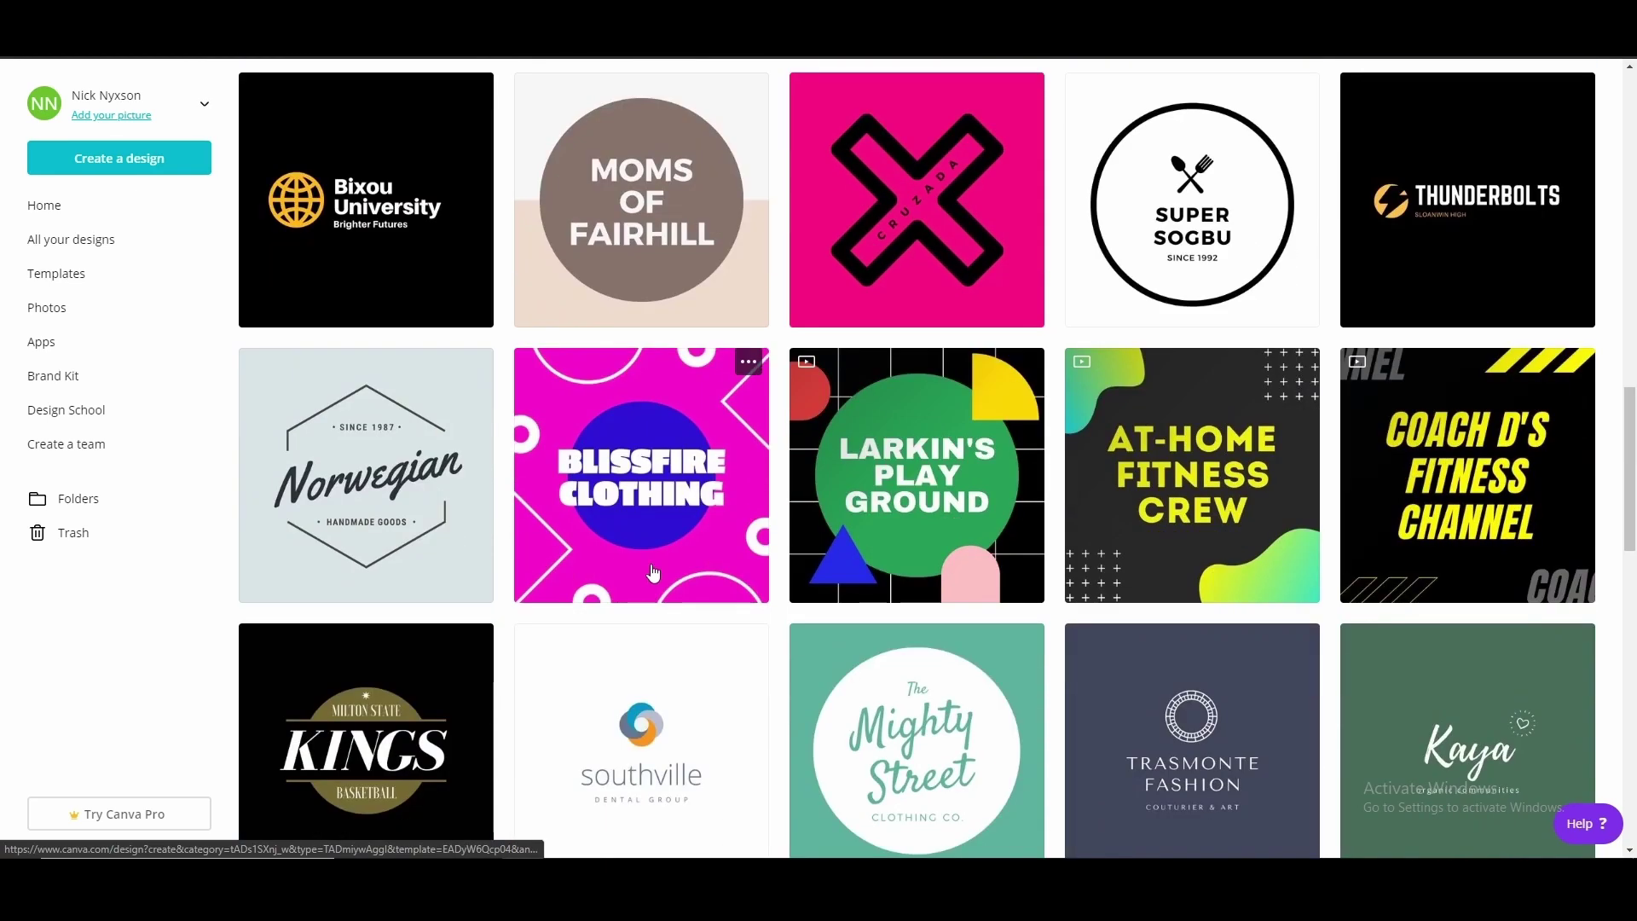
scroll(659, 625, "down", 5)
scroll(659, 625, "down", 7)
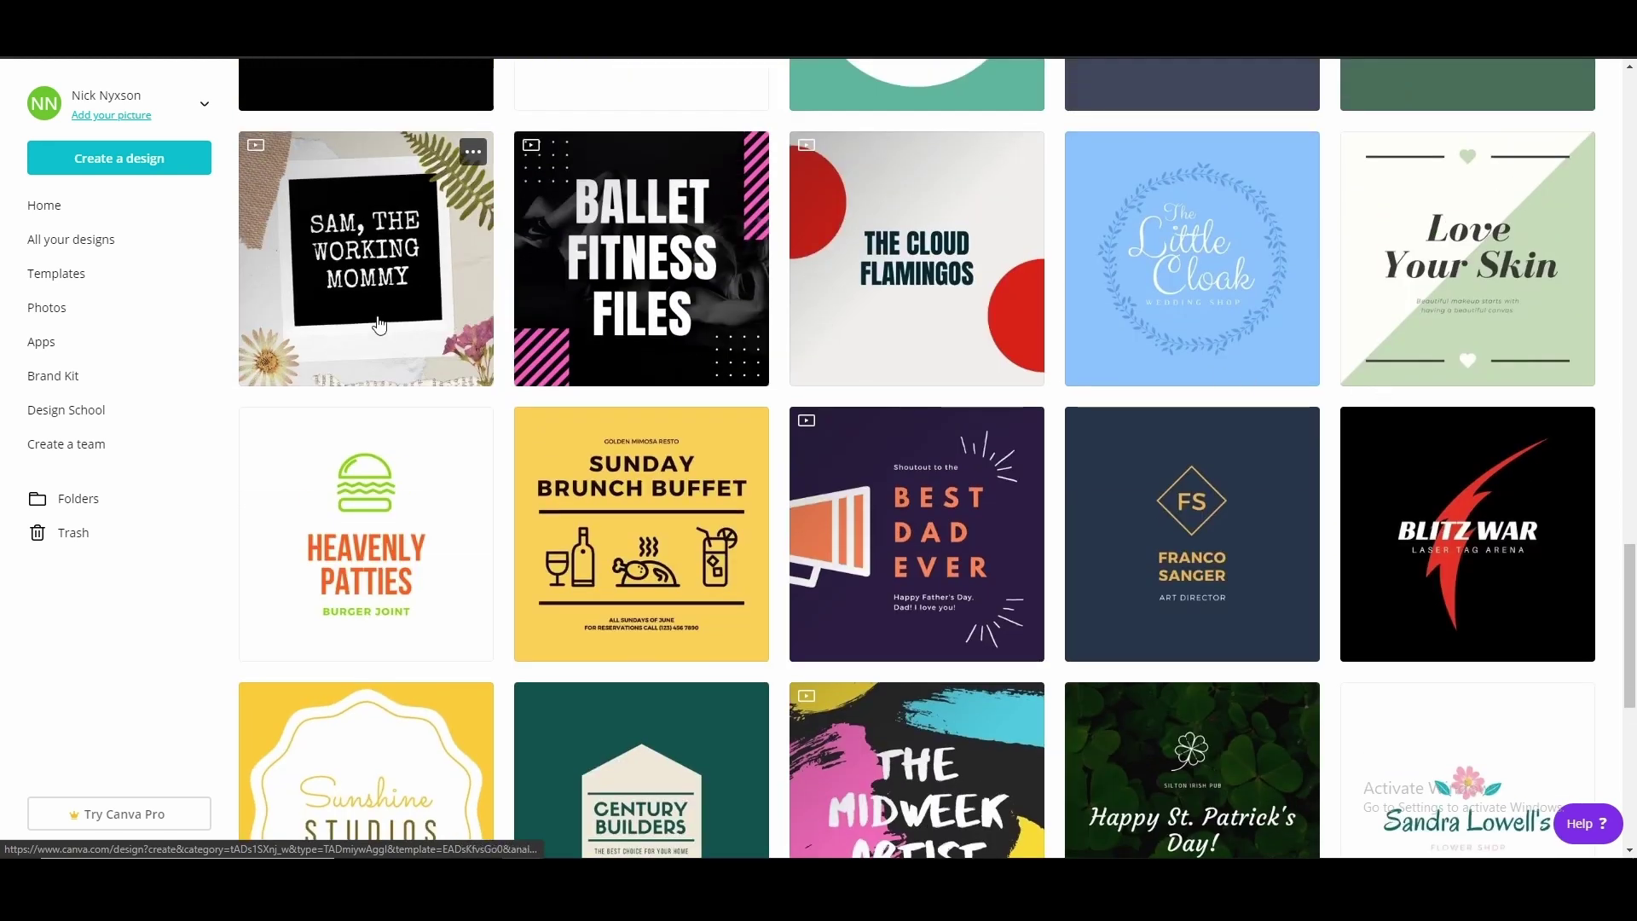
scroll(775, 413, "down", 5)
scroll(775, 413, "down", 12)
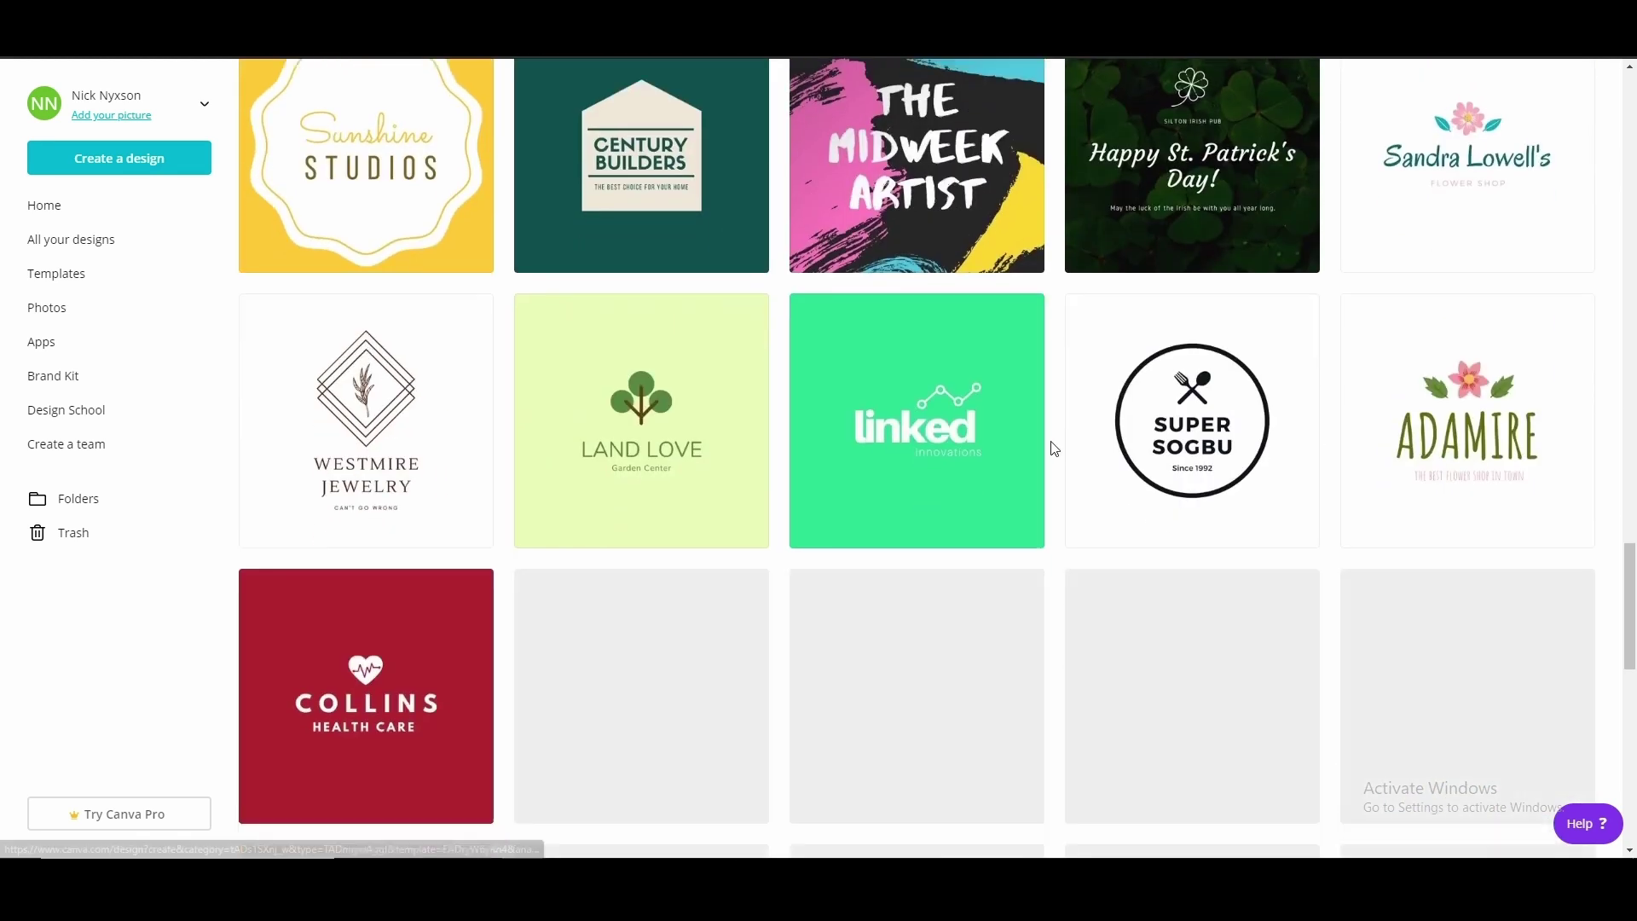
scroll(842, 436, "down", 11)
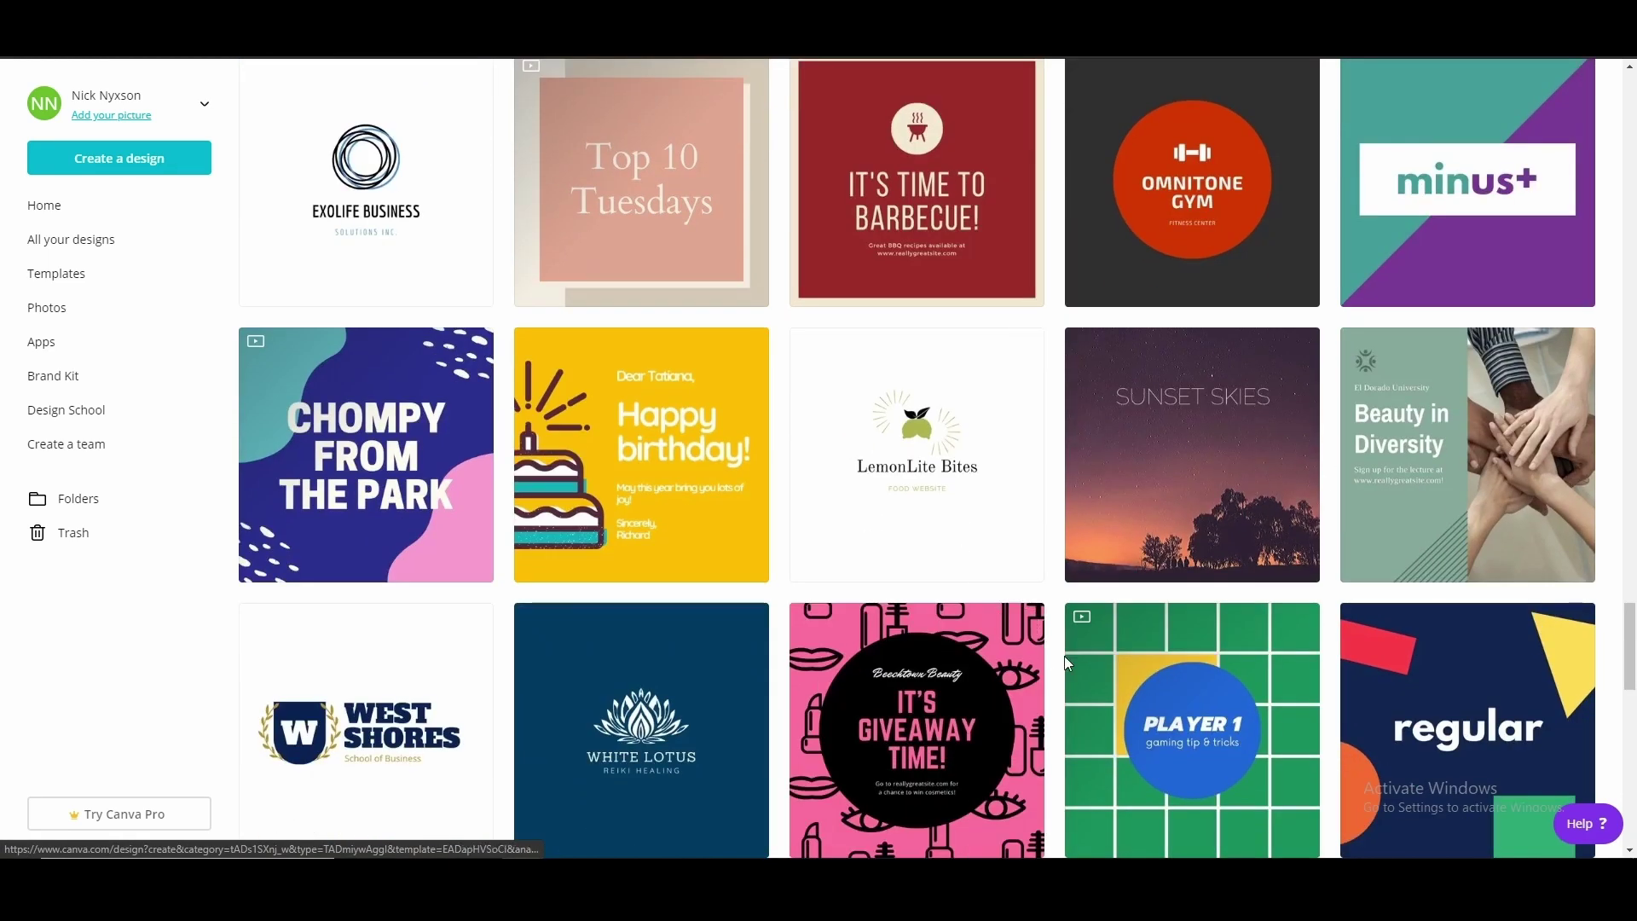
scroll(1062, 656, "up", 20)
scroll(1077, 665, "down", 3)
scroll(1082, 660, "up", 2)
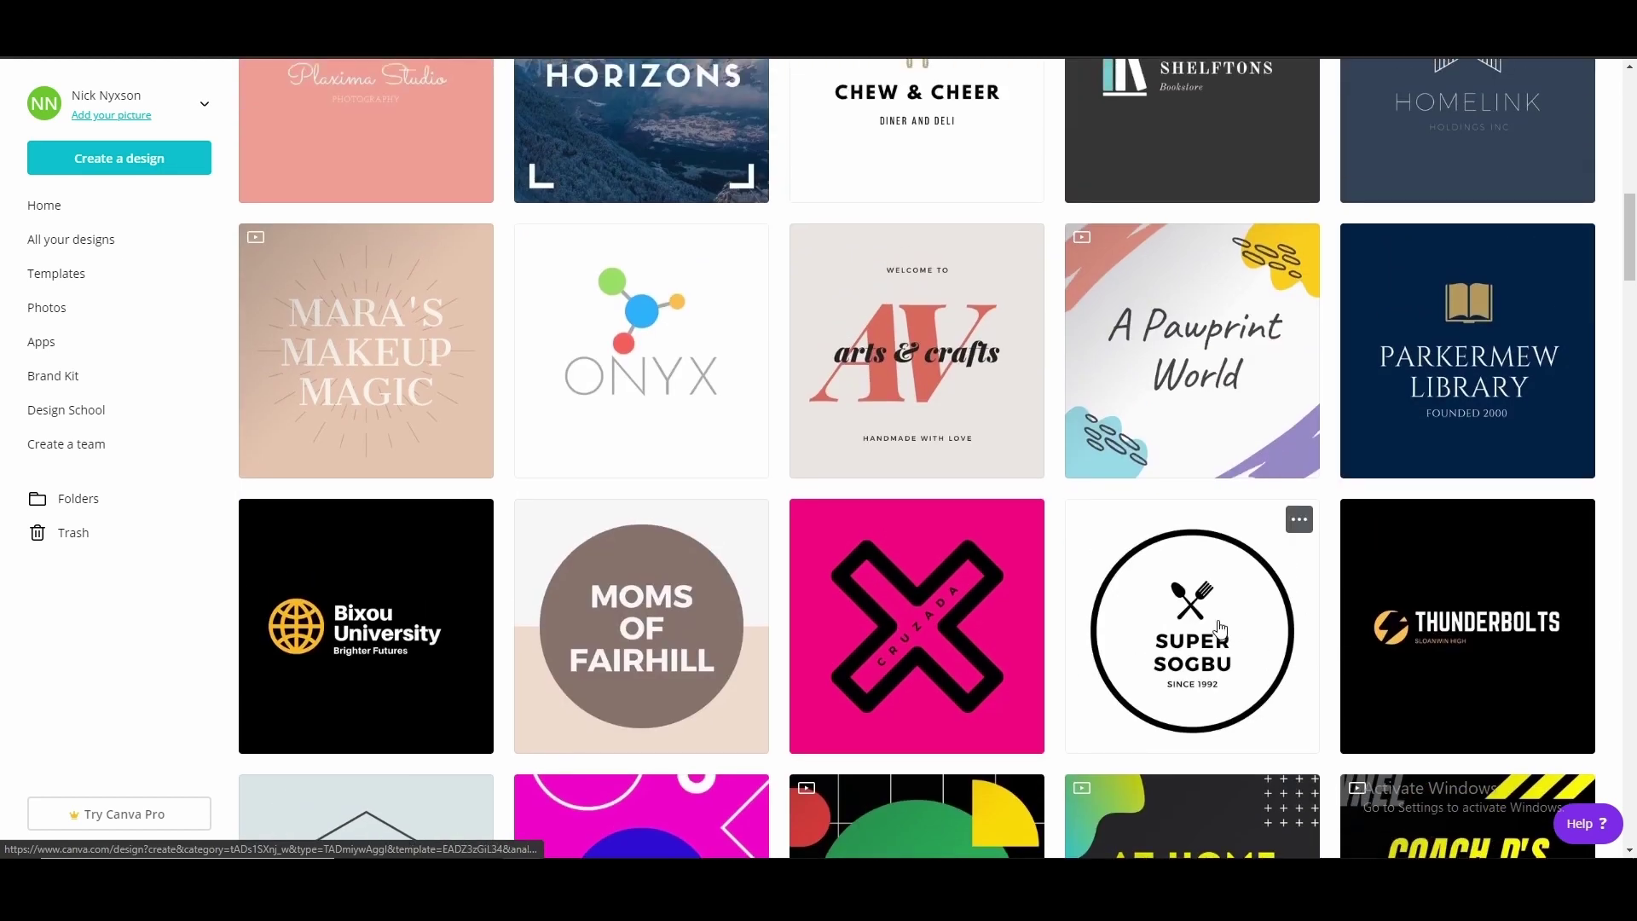
left_click(1219, 630)
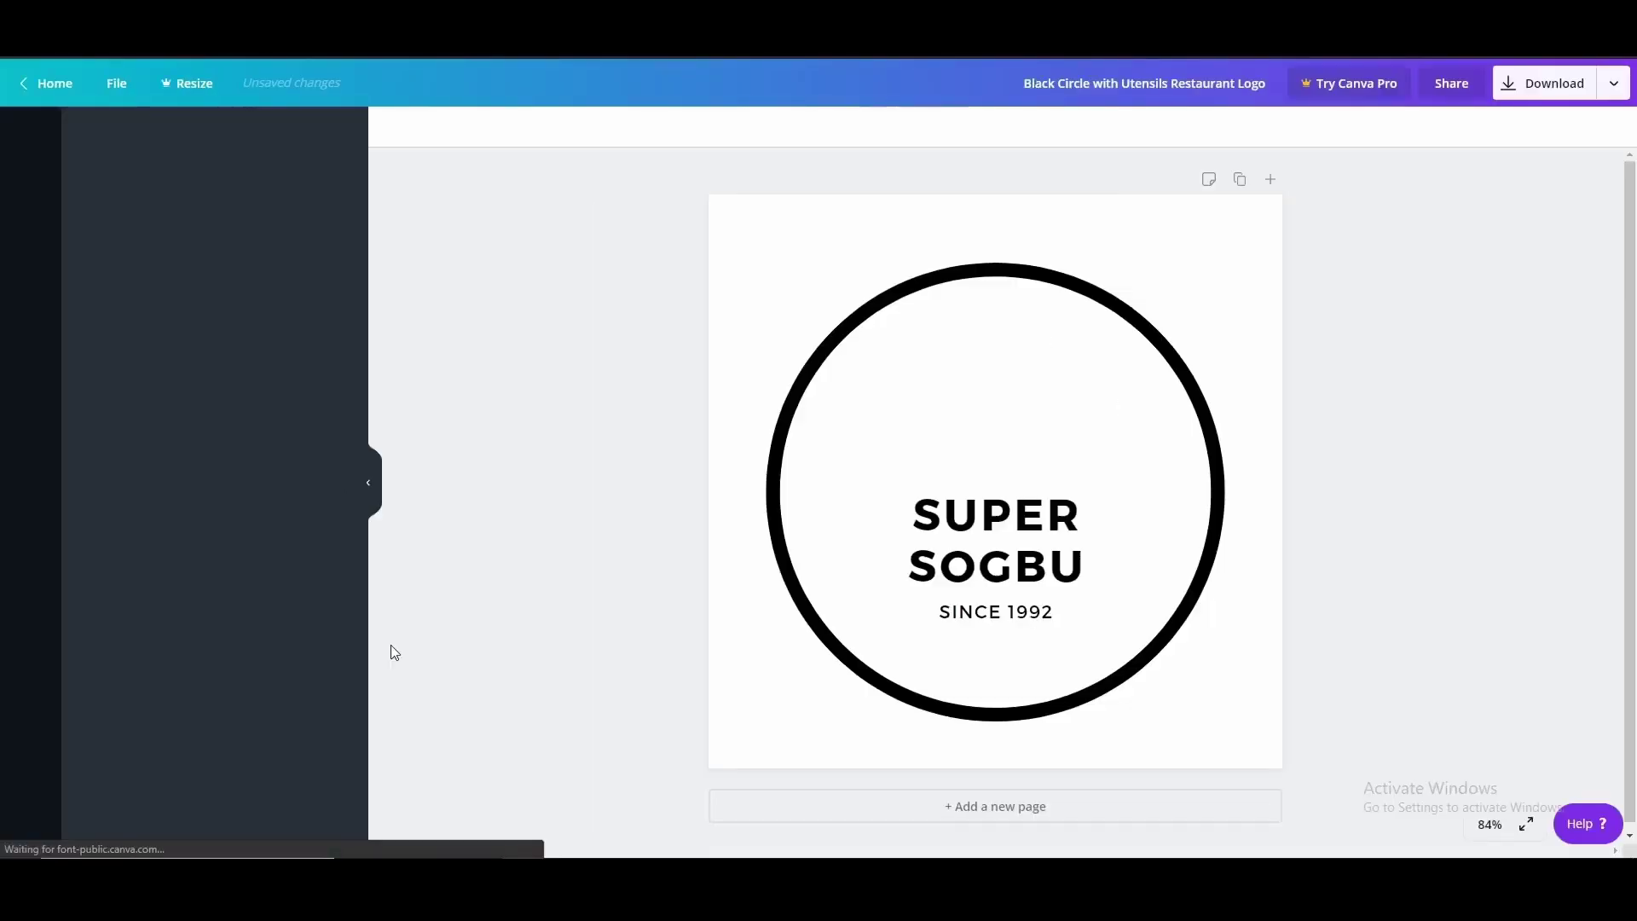
left_click(949, 502)
left_click(949, 503)
left_click_drag(906, 508, 1090, 516)
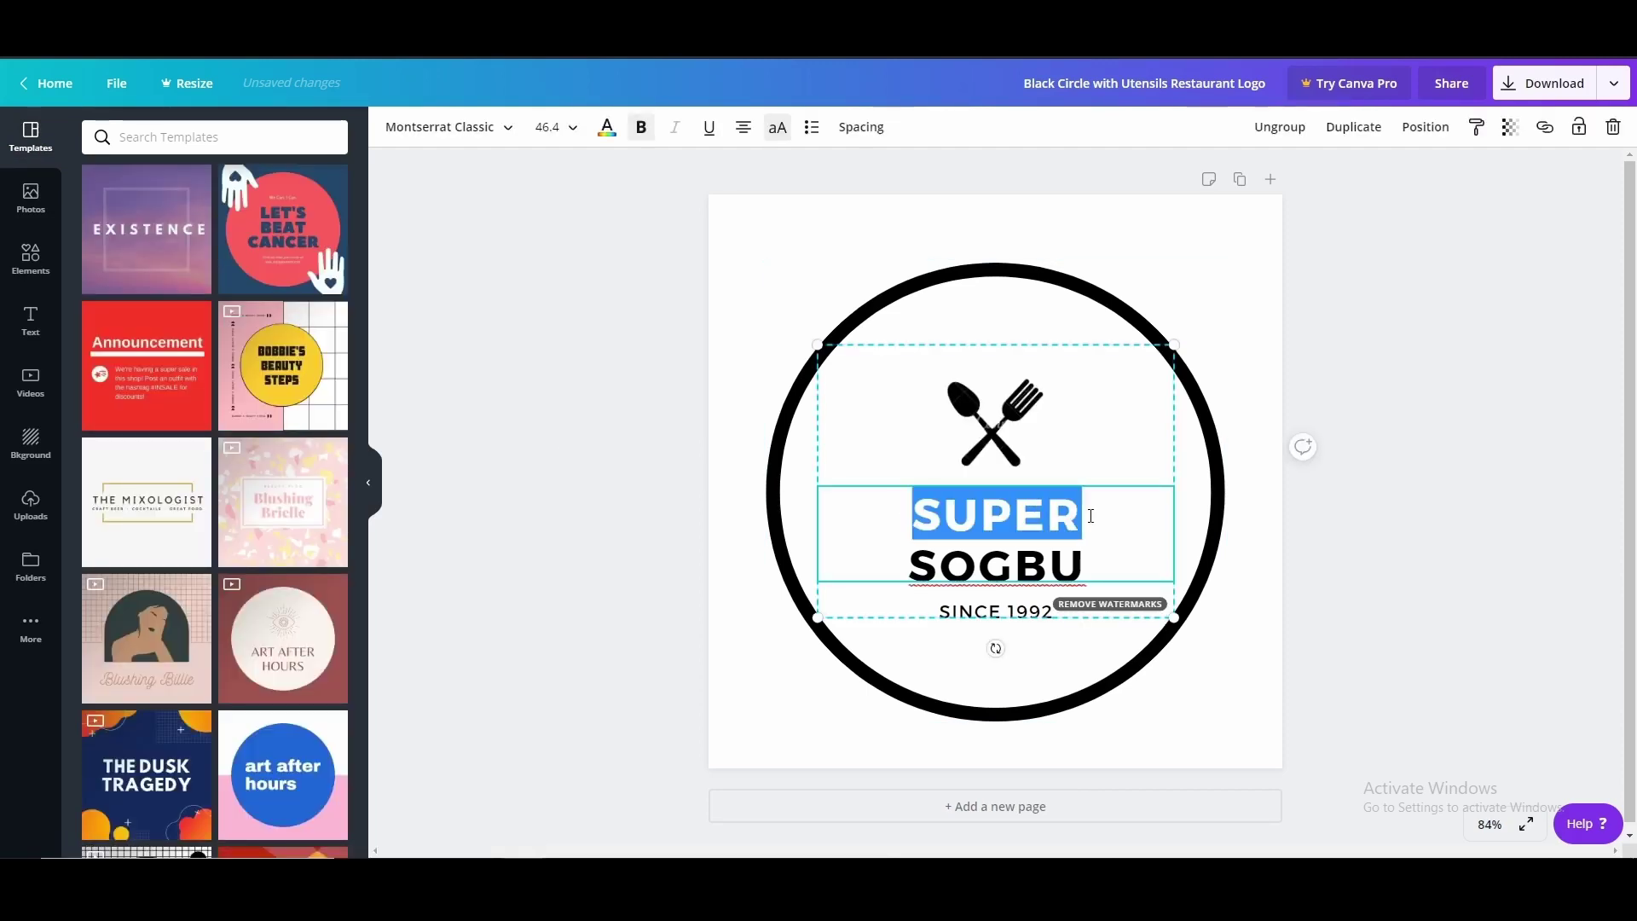
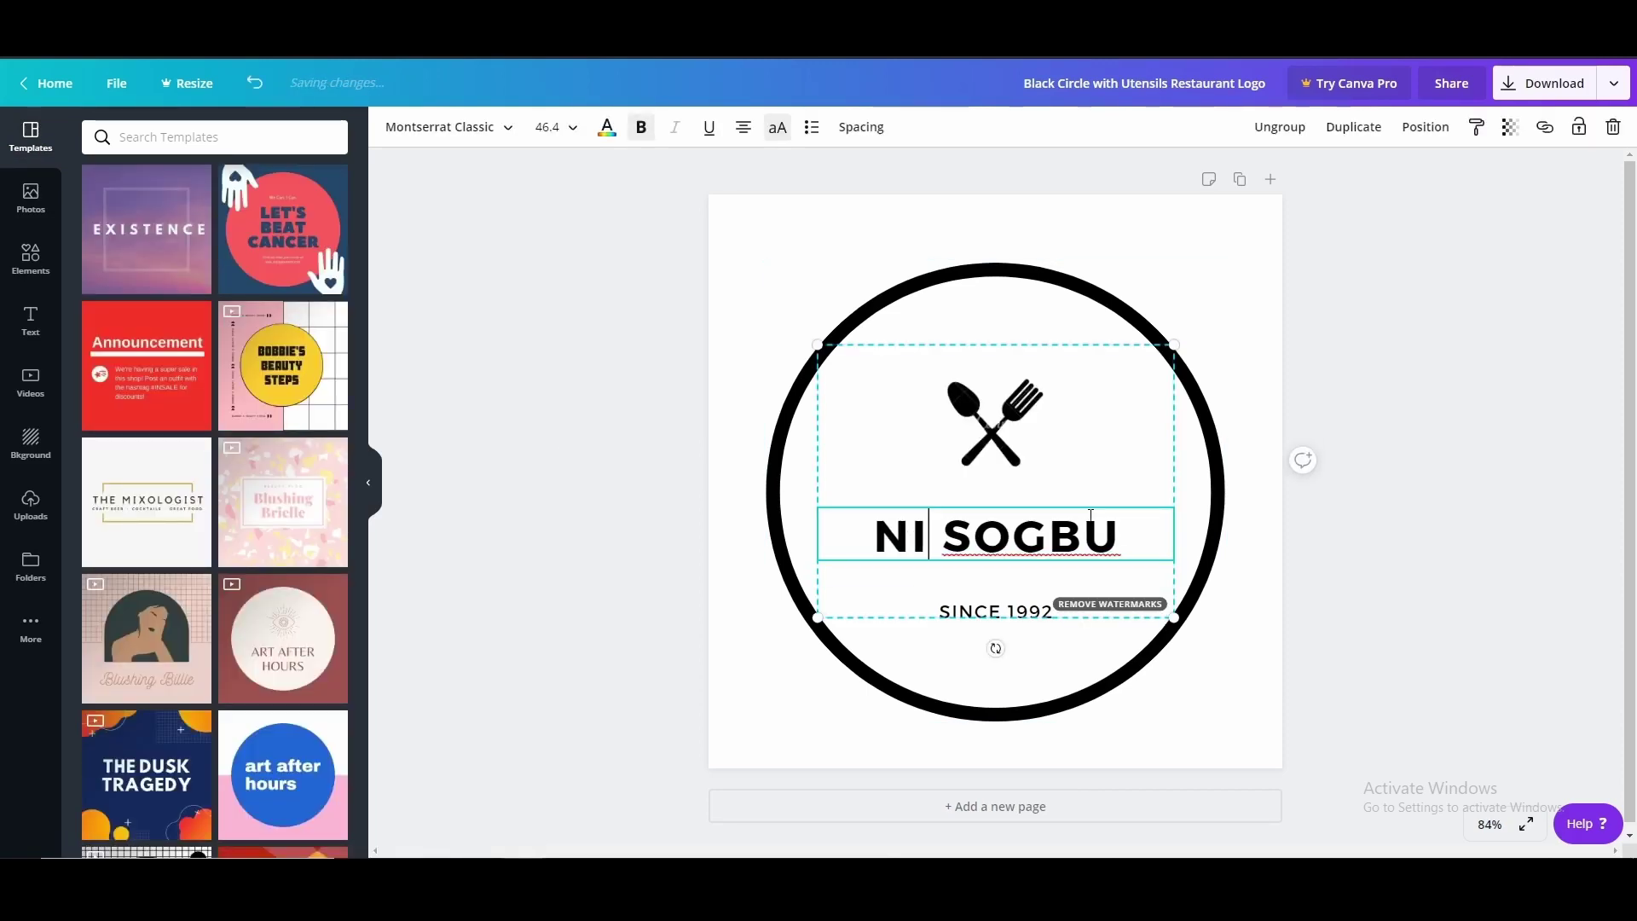
double_click(1056, 536)
left_click(947, 543)
key("Return")
left_click(1329, 576)
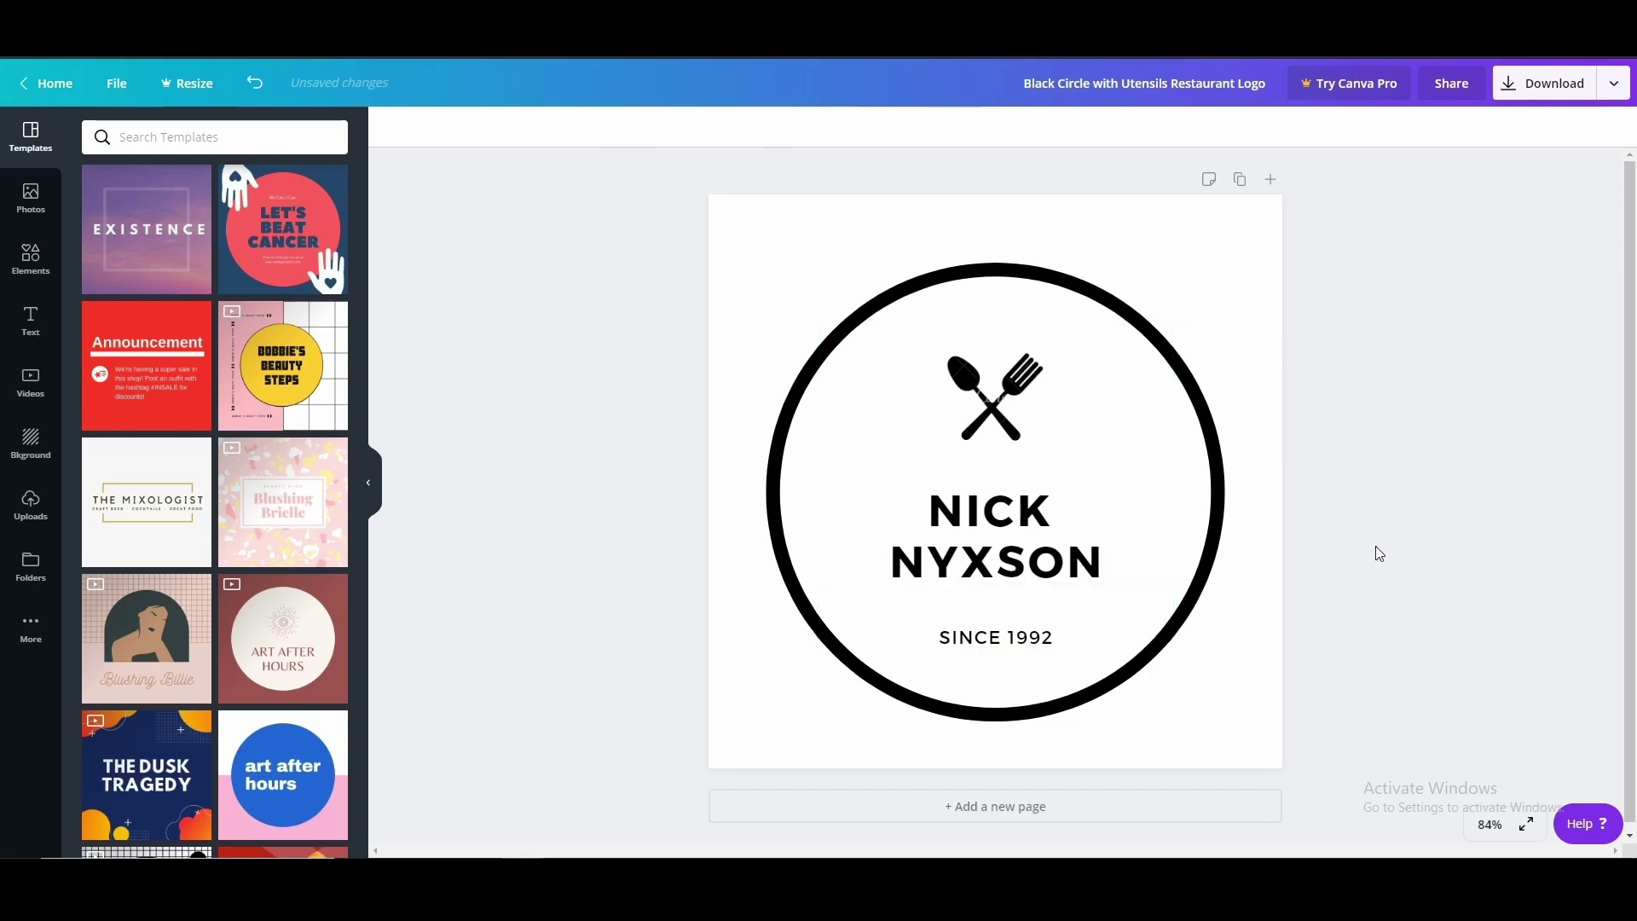
Delete the crossed fork-and-spoon graphic from the logo group
left_click(1016, 644)
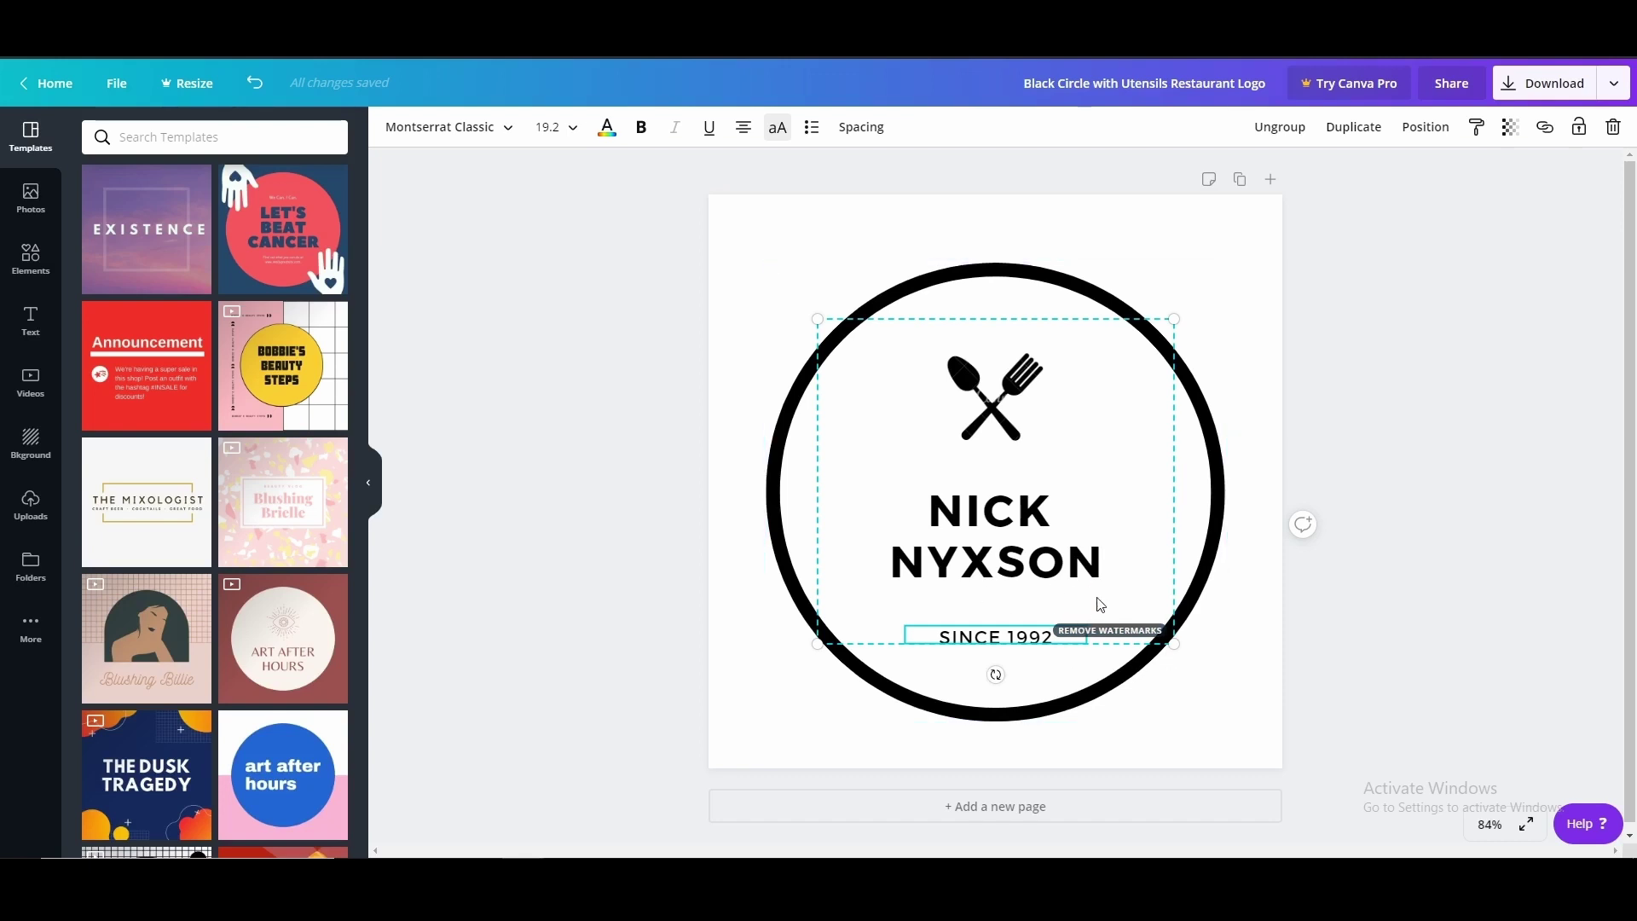
left_click(922, 431)
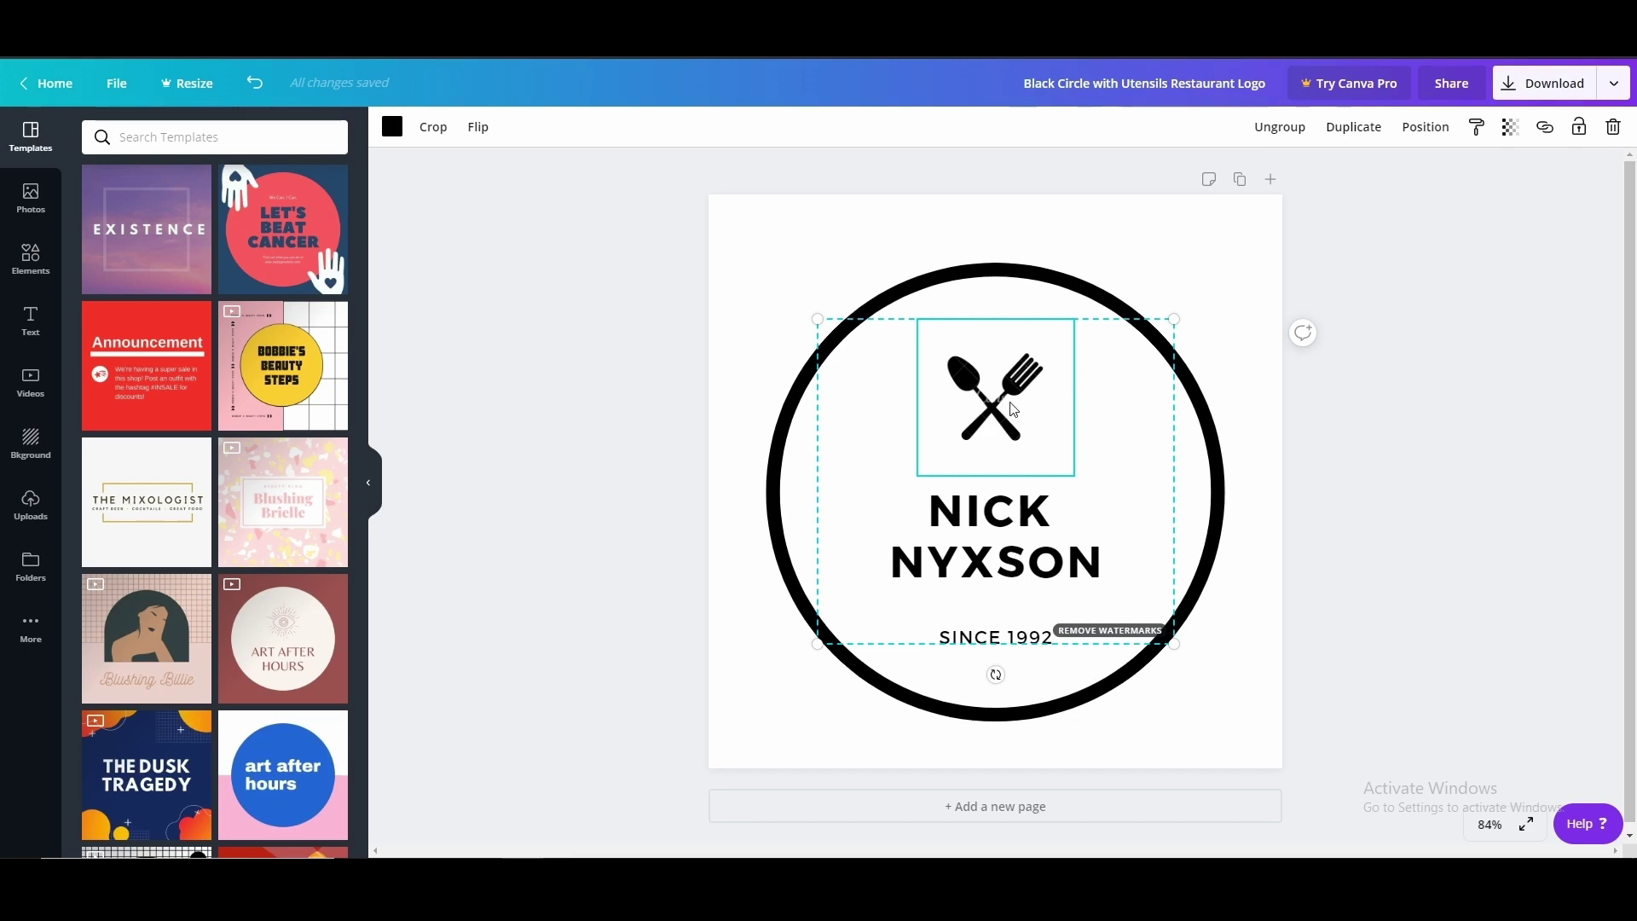
key("Delete")
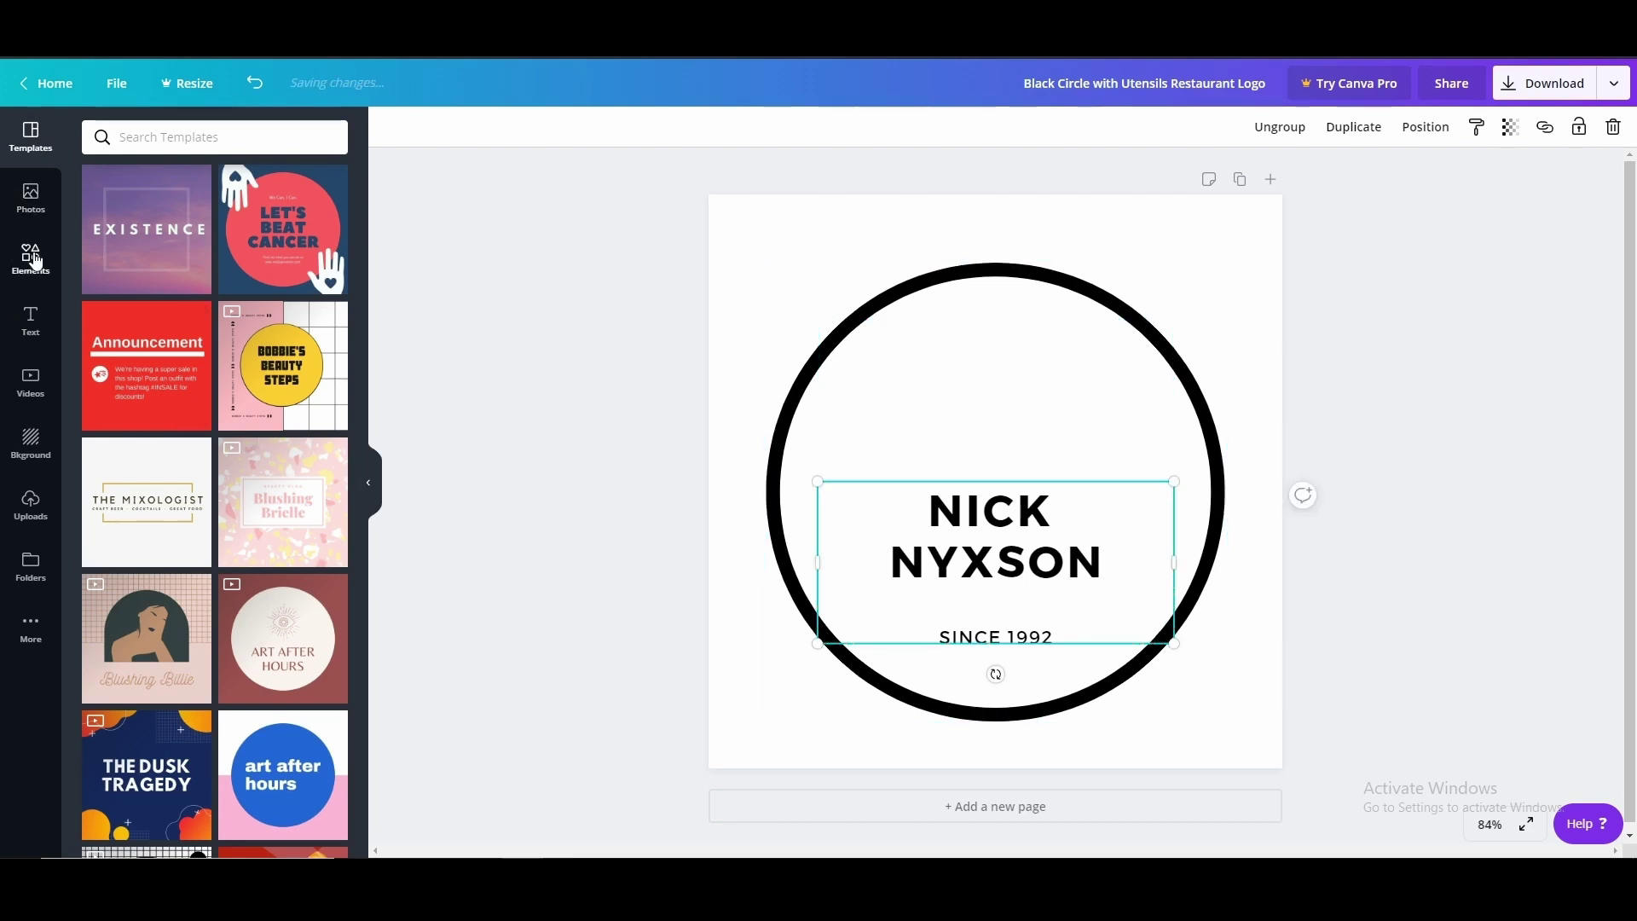
Add the recently used Twitch icon, shrunk and placed at the circle's top centre
left_click(34, 260)
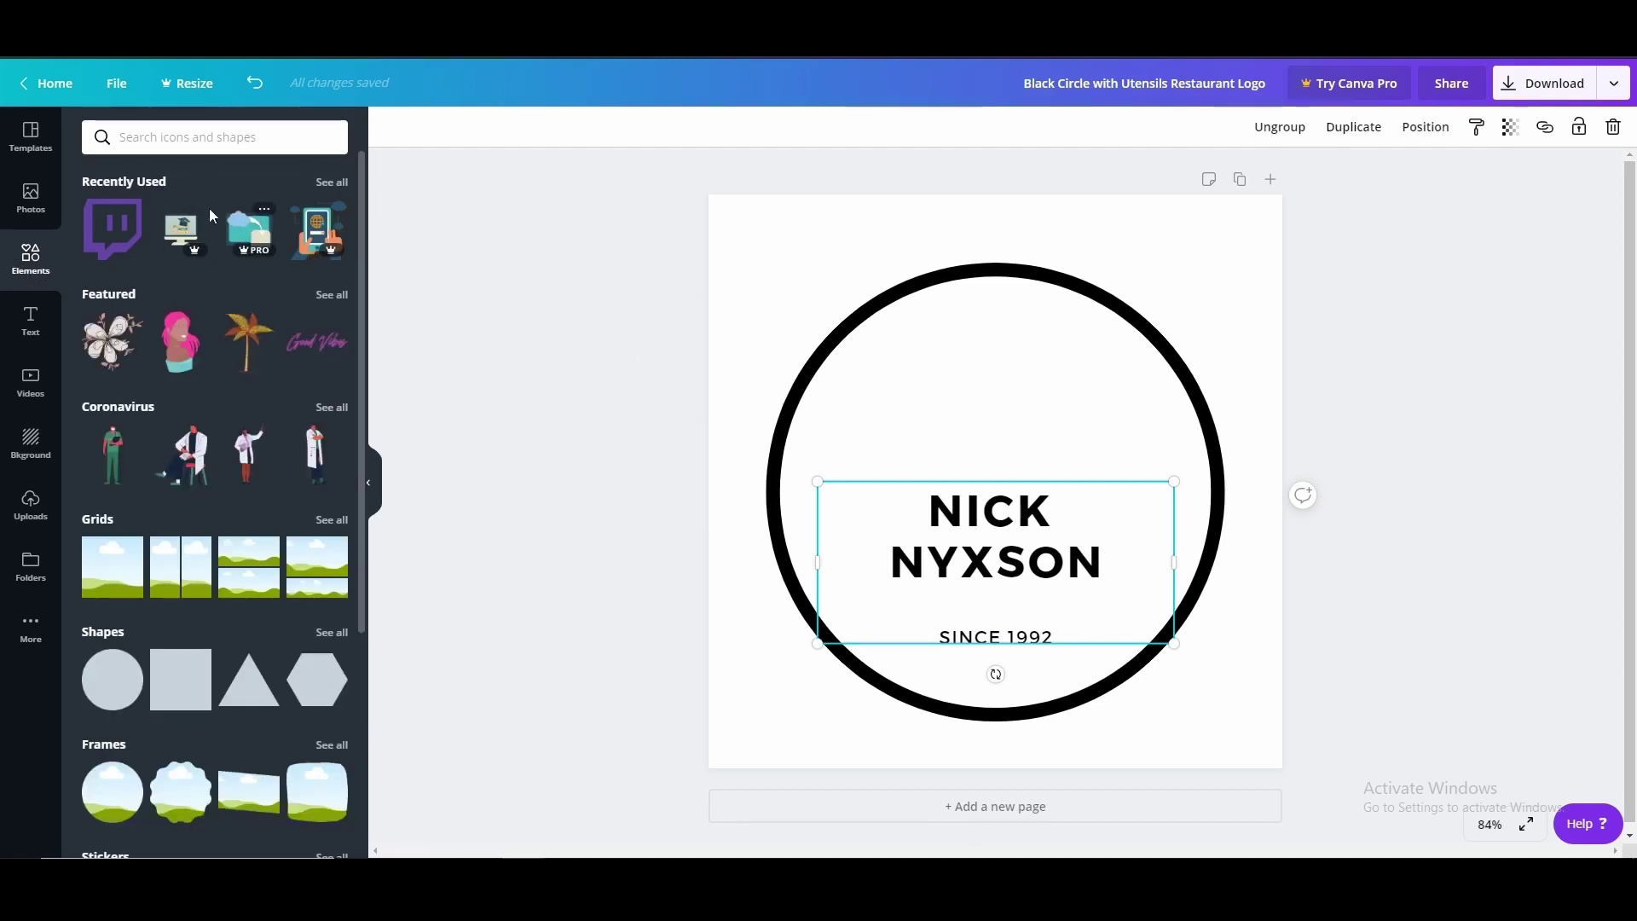
left_click(101, 243)
left_click_drag(1104, 595, 986, 463)
left_click_drag(929, 427, 989, 403)
left_click(1303, 355)
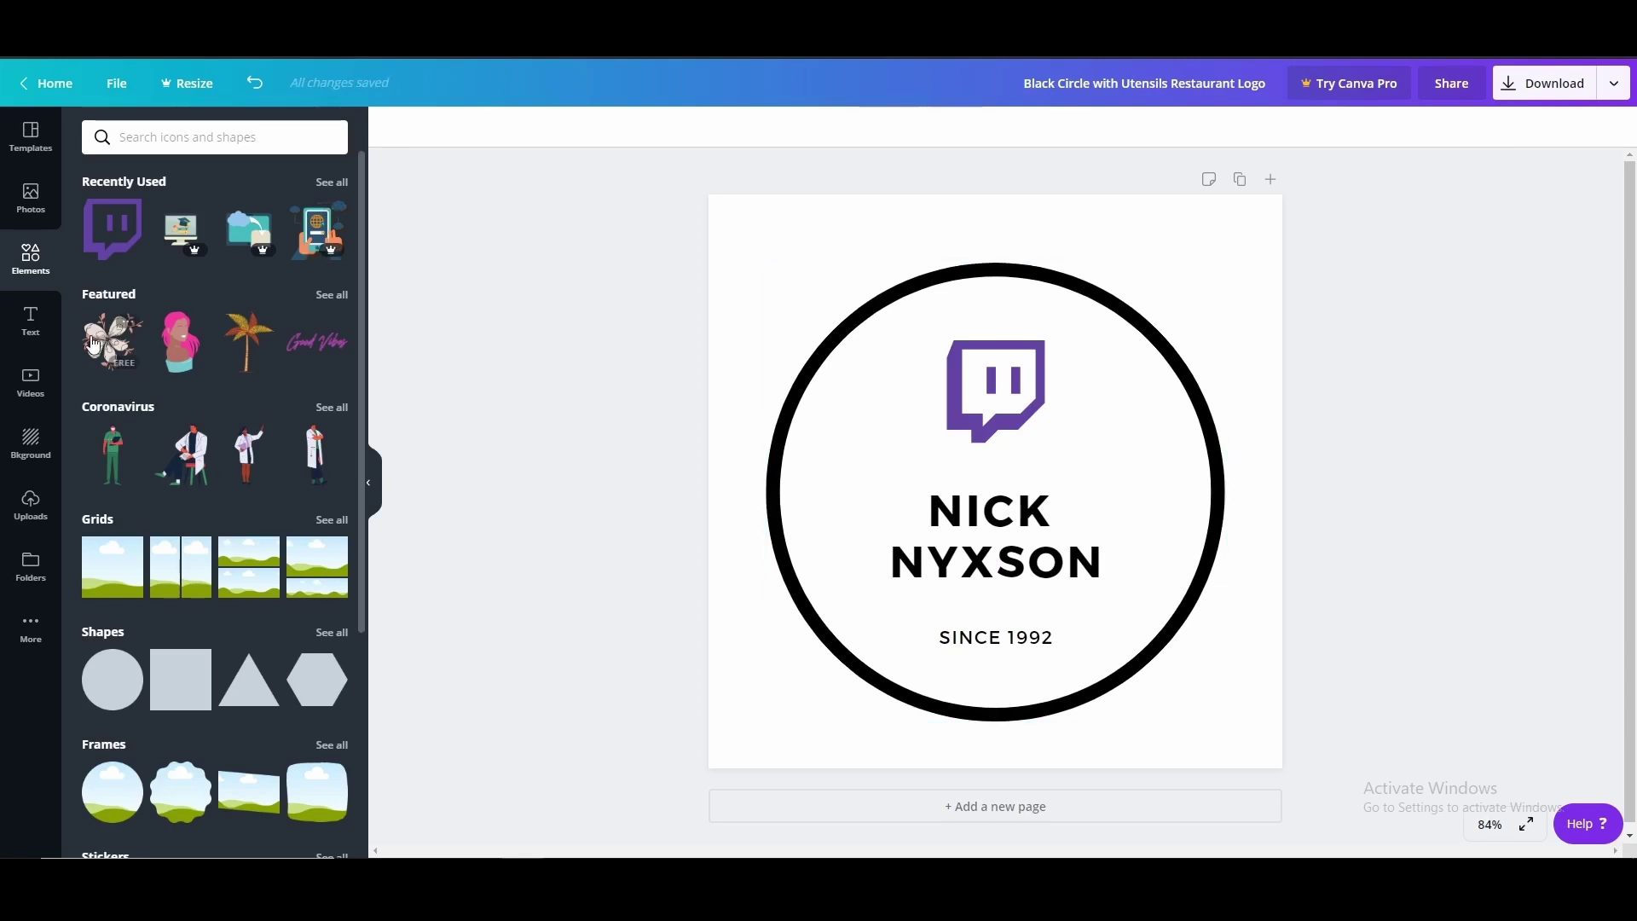
Bring up the uploaded images and scroll through them
left_click(44, 499)
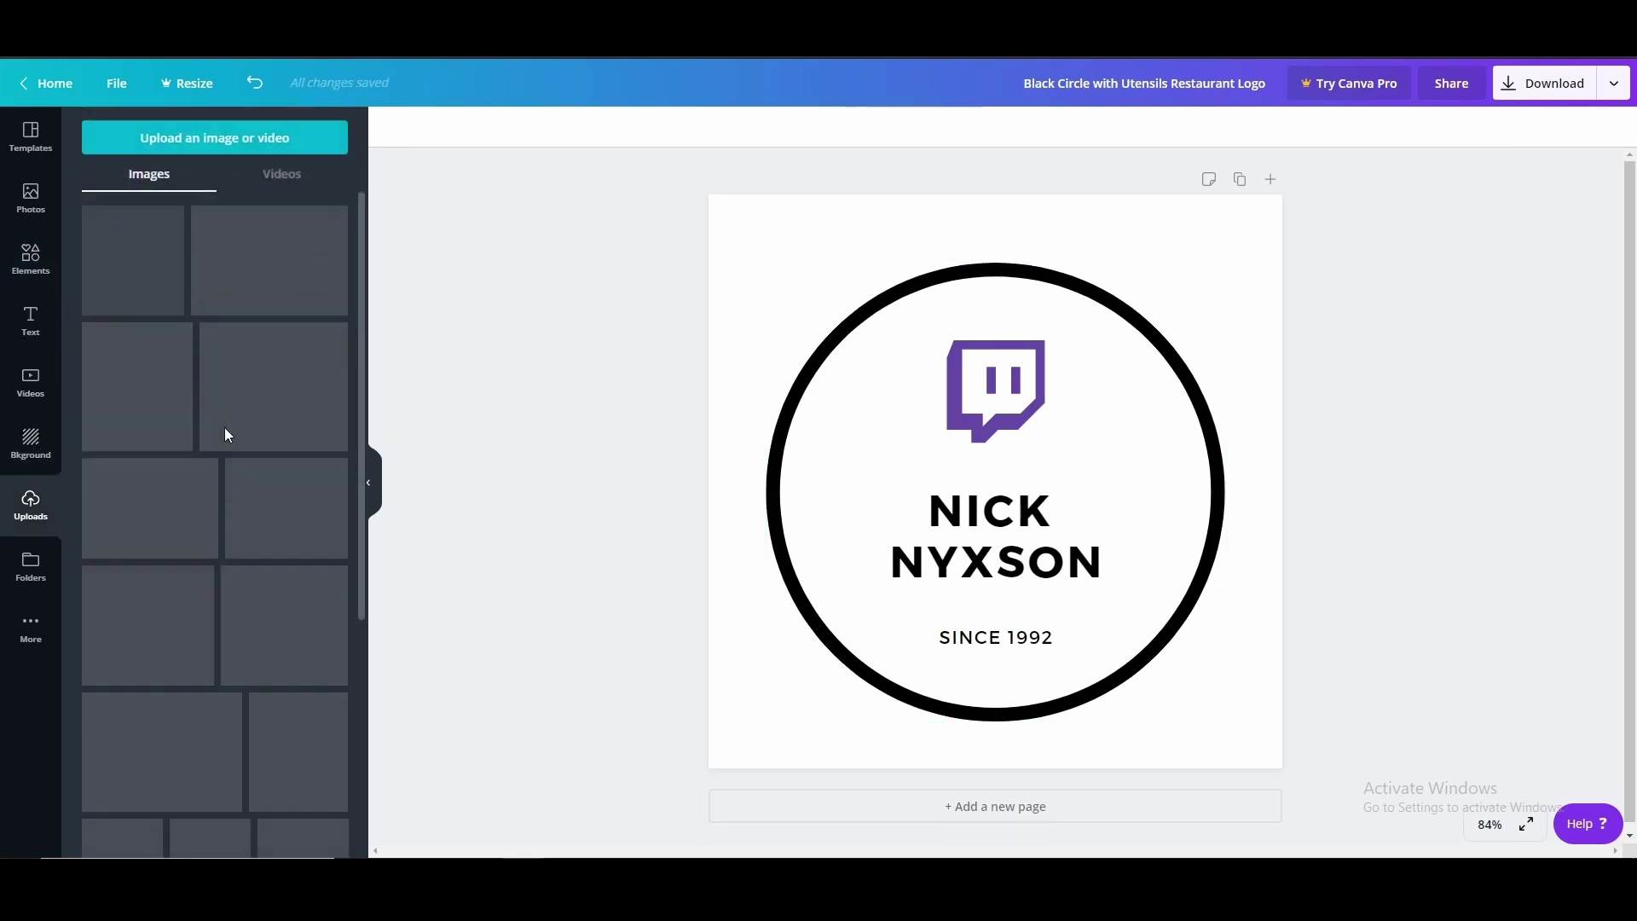
scroll(290, 419, "down", 1)
scroll(289, 419, "down", 2)
scroll(256, 426, "up", 3)
Swap the Twitch icon for the uploaded M image, shrunk into the circle's upper area
left_click_drag(169, 260, 1011, 346)
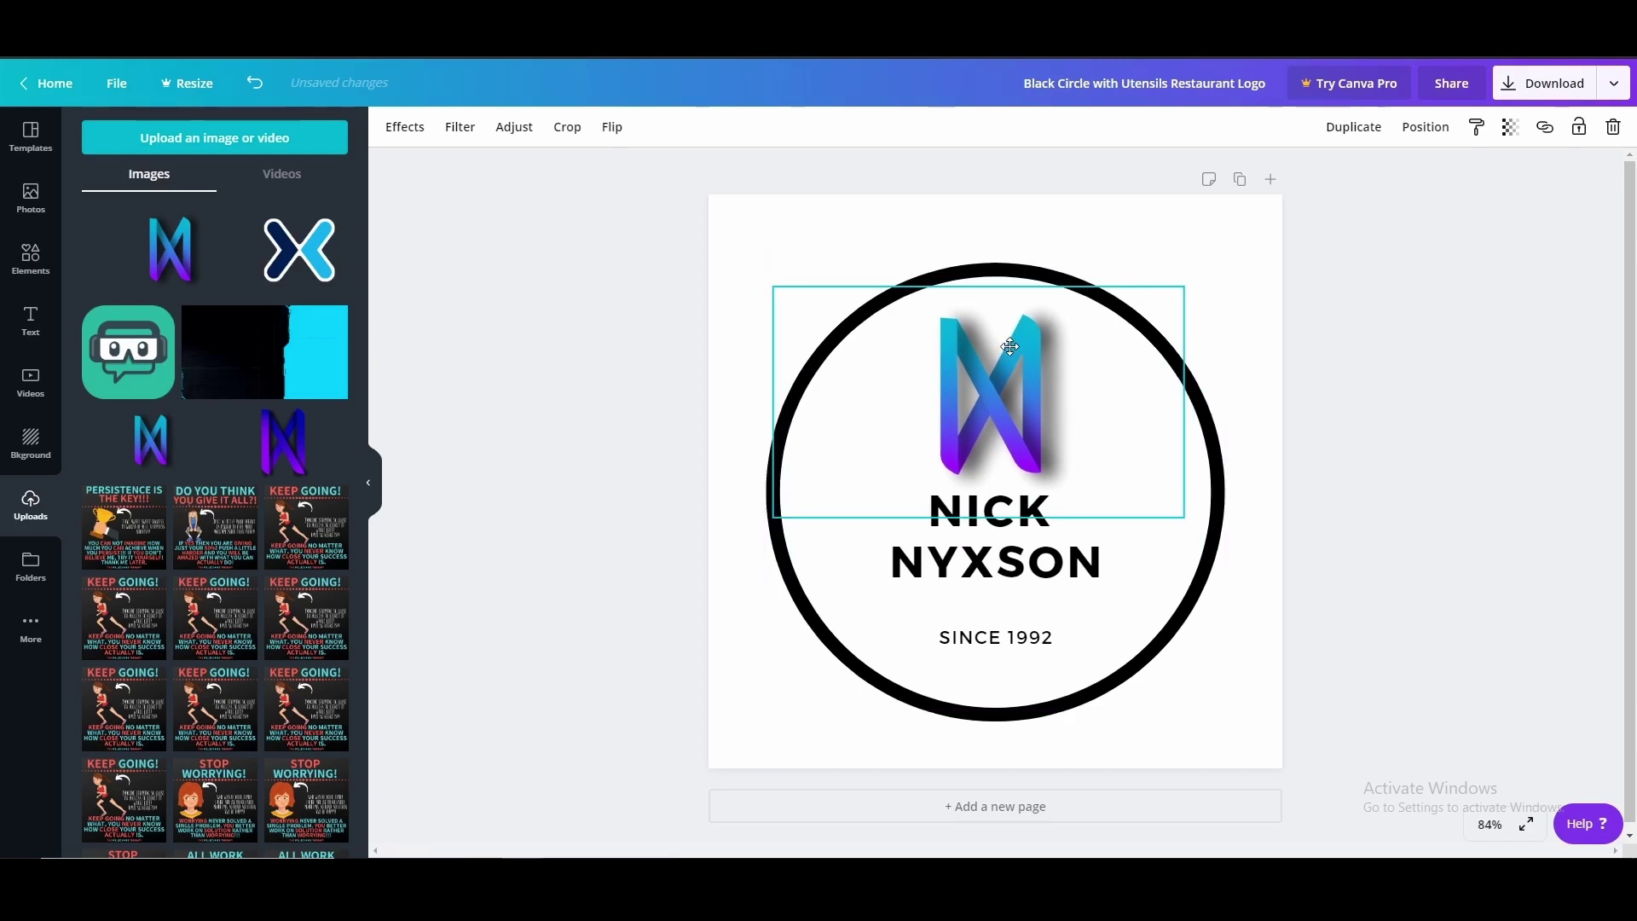
left_click_drag(1142, 482, 1035, 400)
left_click(1370, 409)
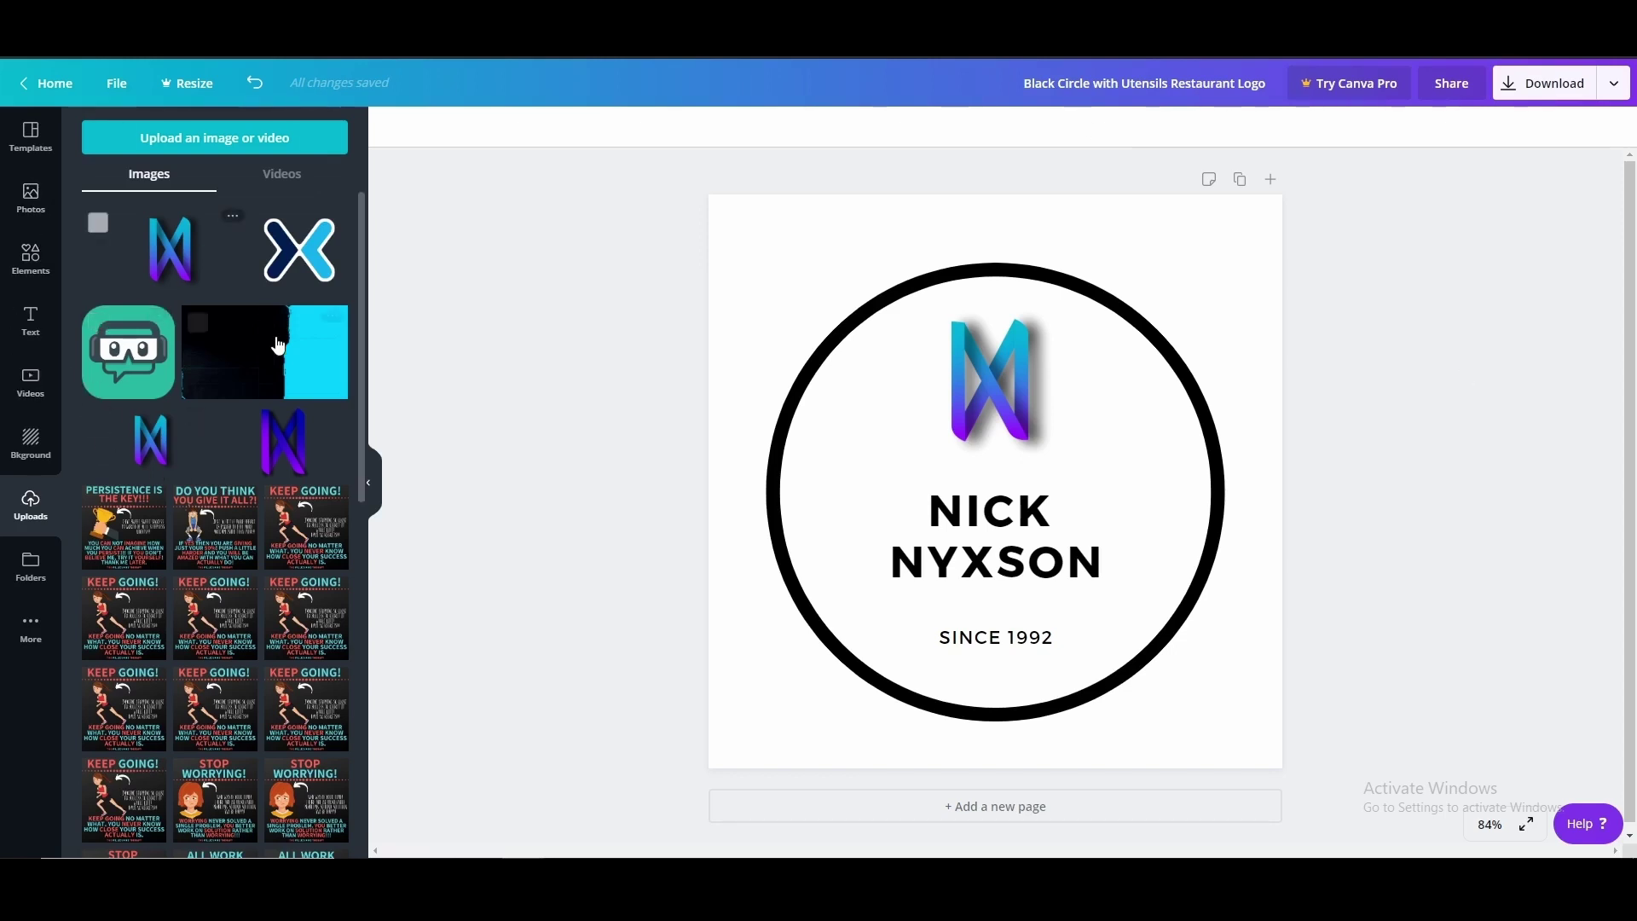
left_click(34, 260)
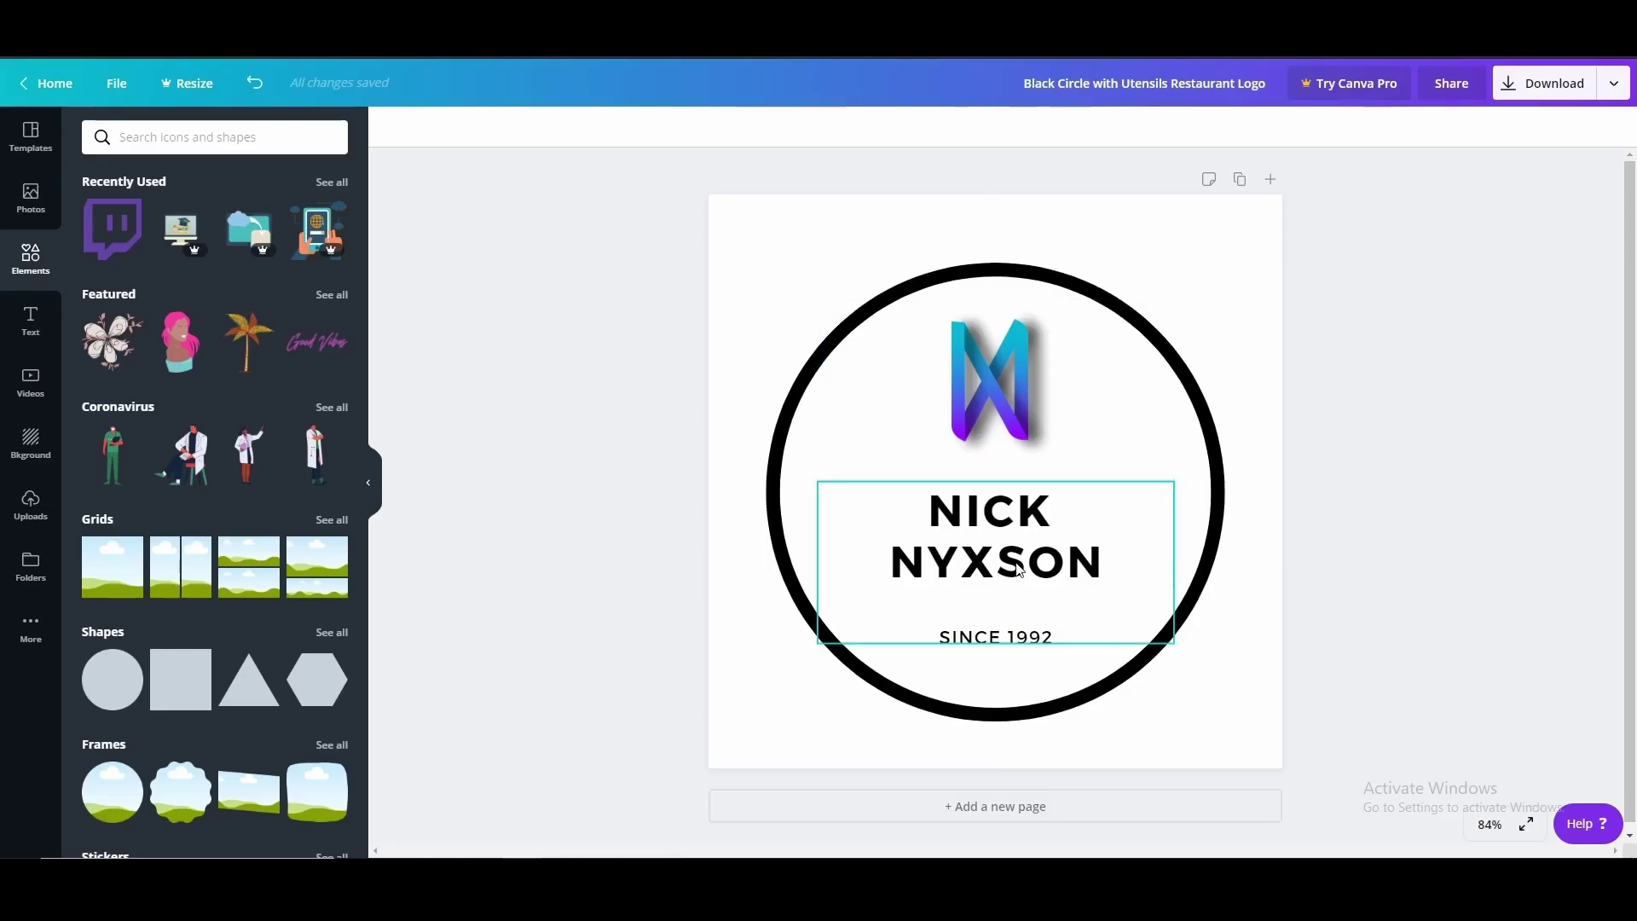
left_click(1017, 568)
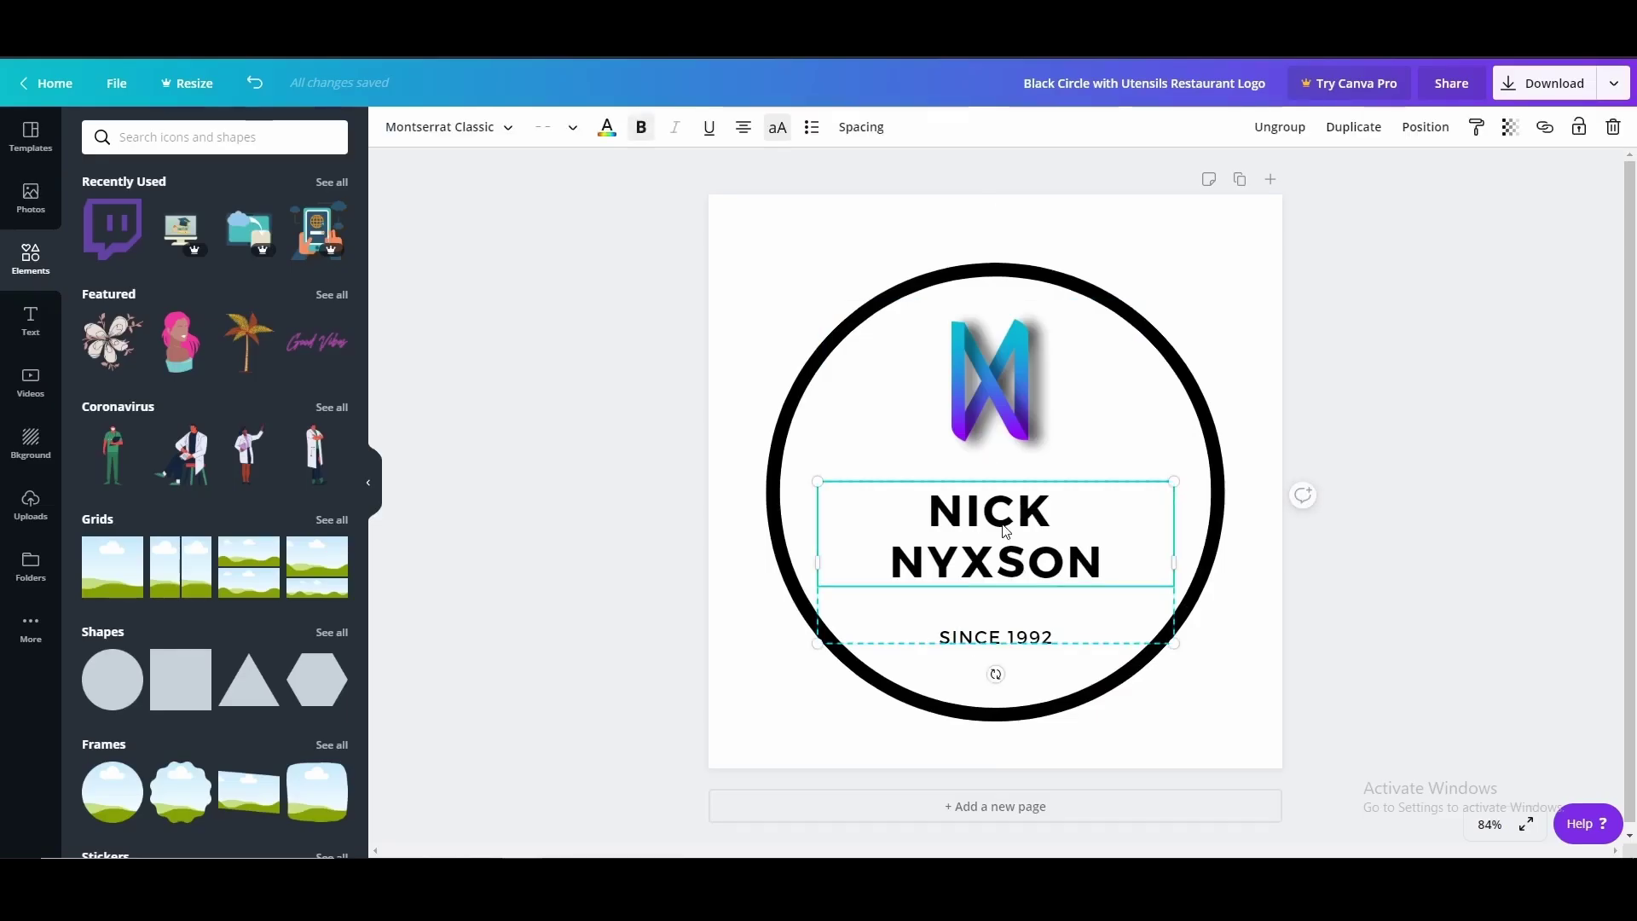
key("Delete")
left_click(1040, 455)
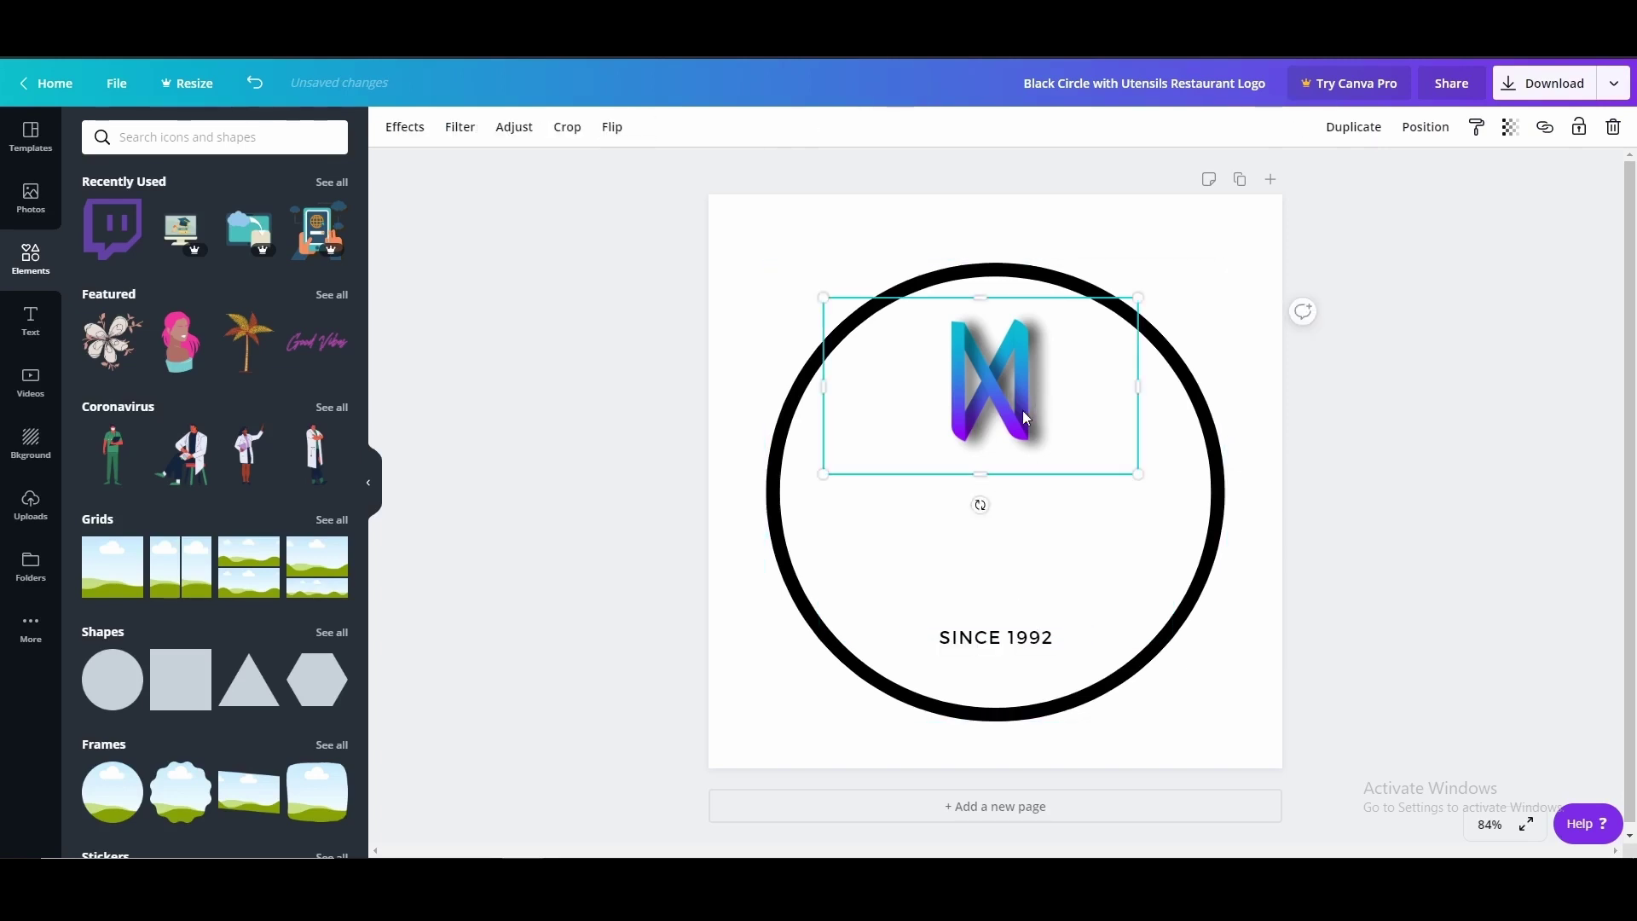
left_click_drag(1134, 470, 1228, 571)
left_click_drag(1035, 457, 987, 520)
left_click_drag(1199, 604, 1355, 743)
left_click_drag(1138, 588, 1064, 536)
left_click(1470, 480)
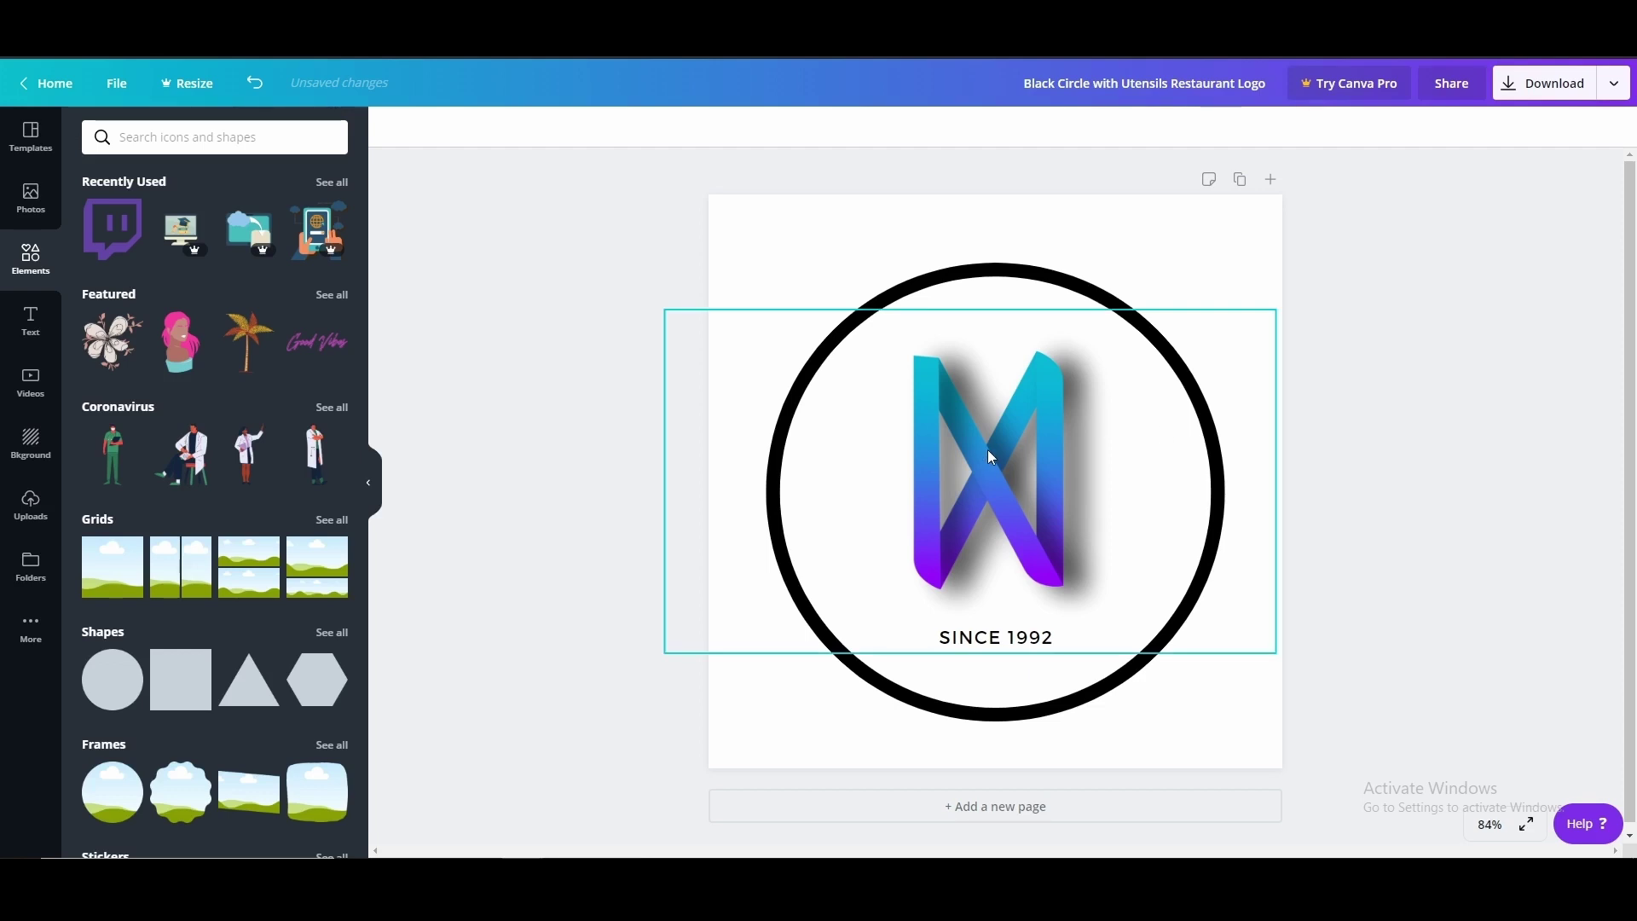
left_click(997, 503)
key("Delete")
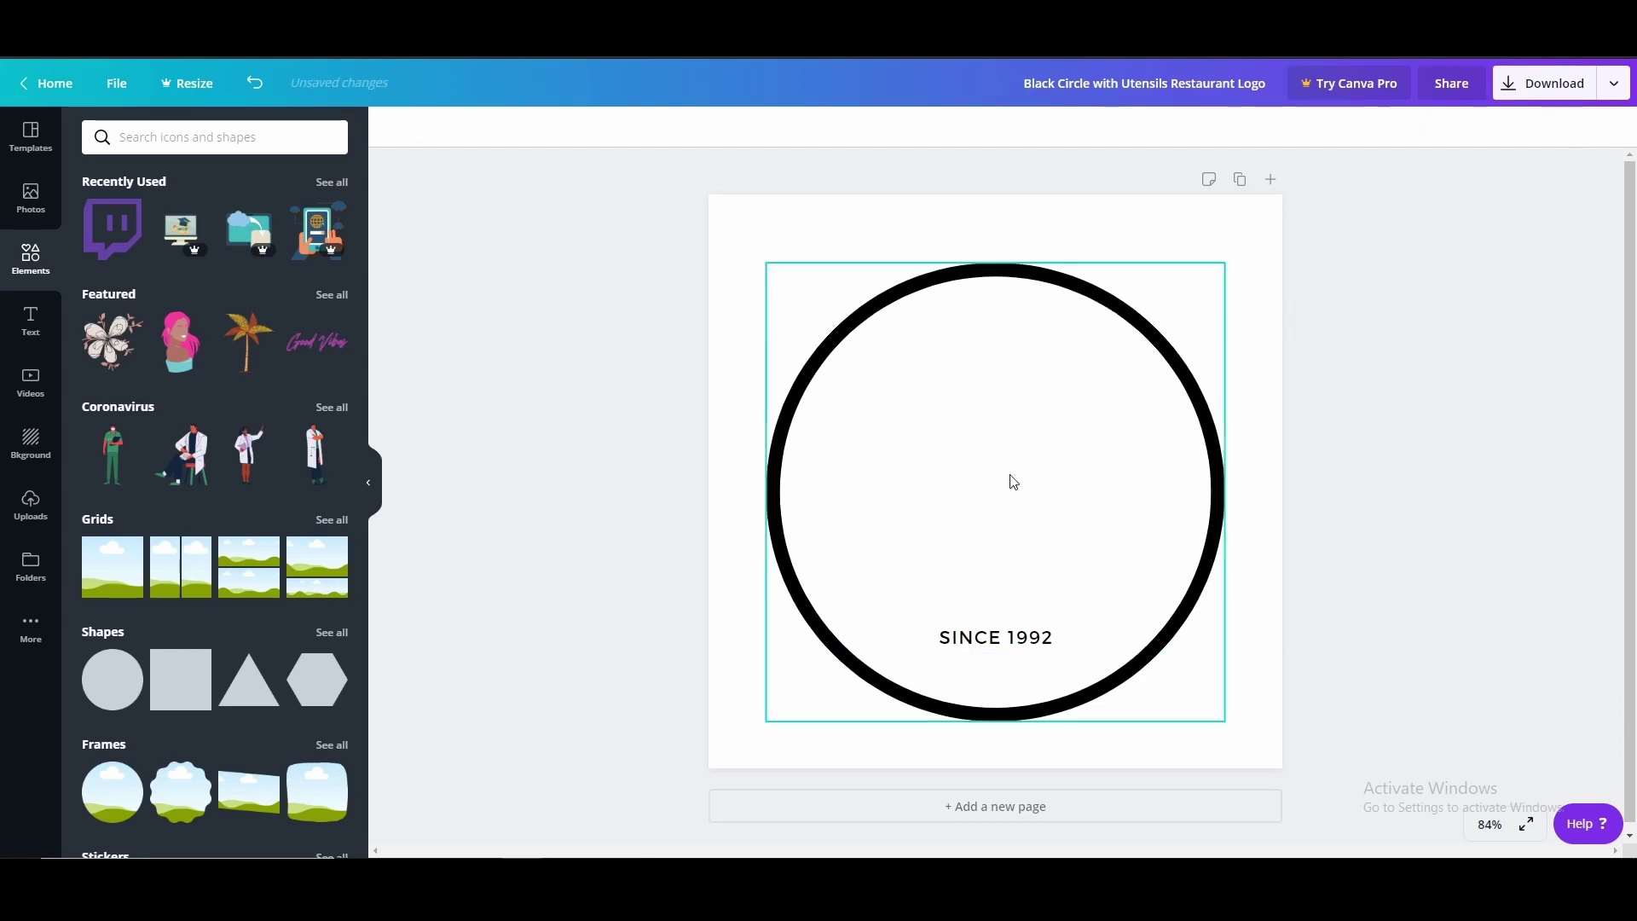
Add a heading reading N at font size 144 and enlarge its text box
left_click(20, 327)
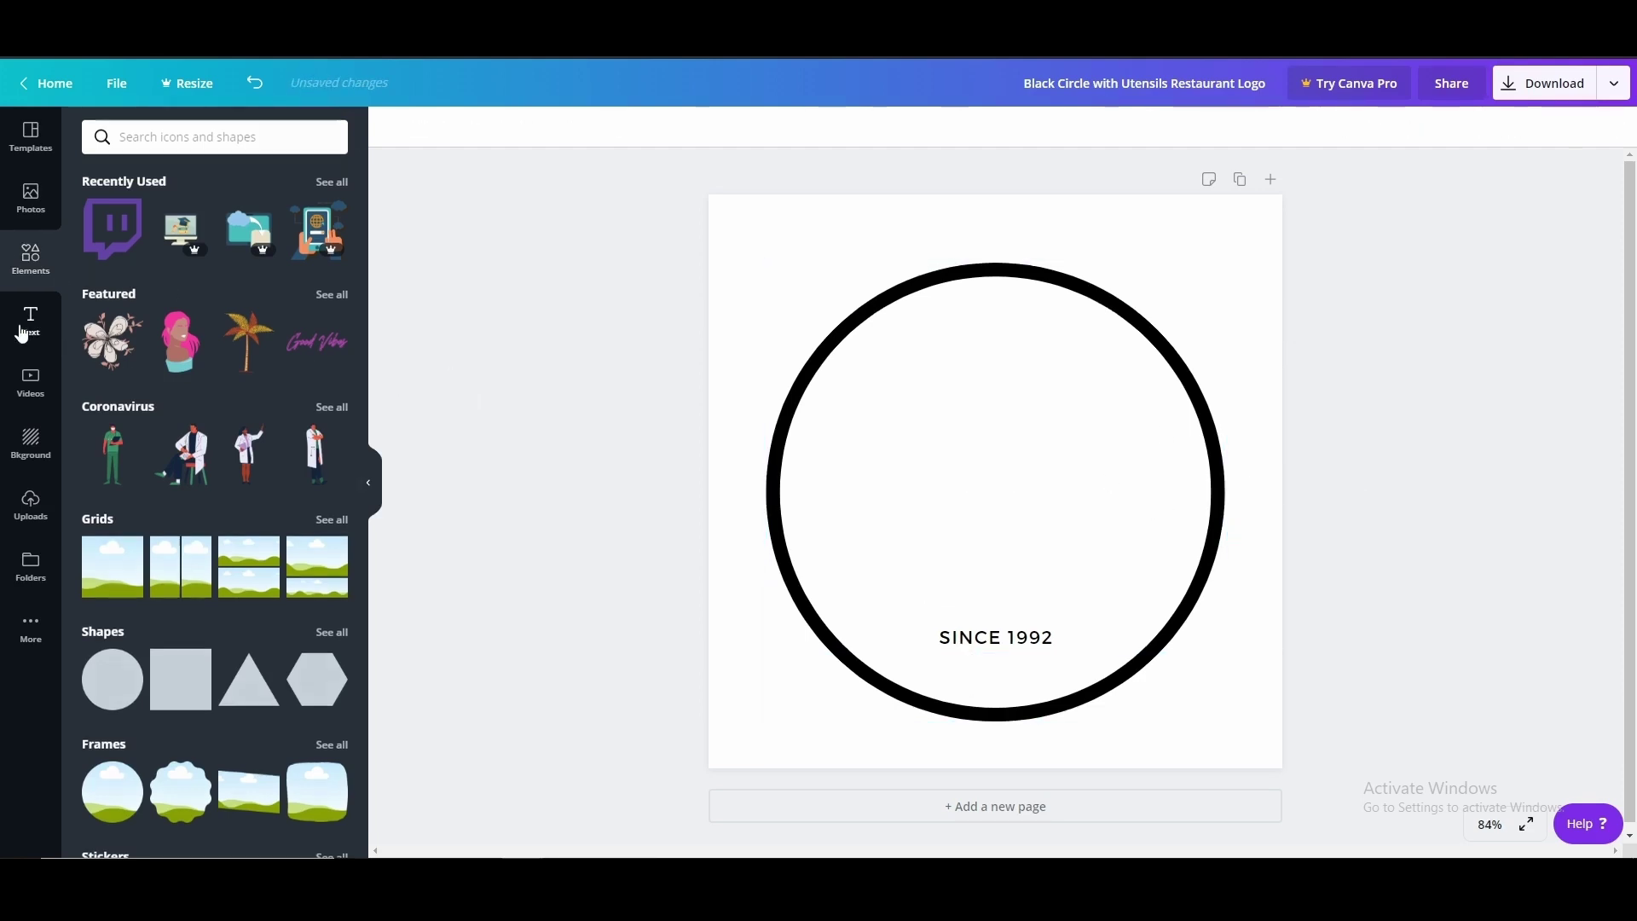
left_click(204, 218)
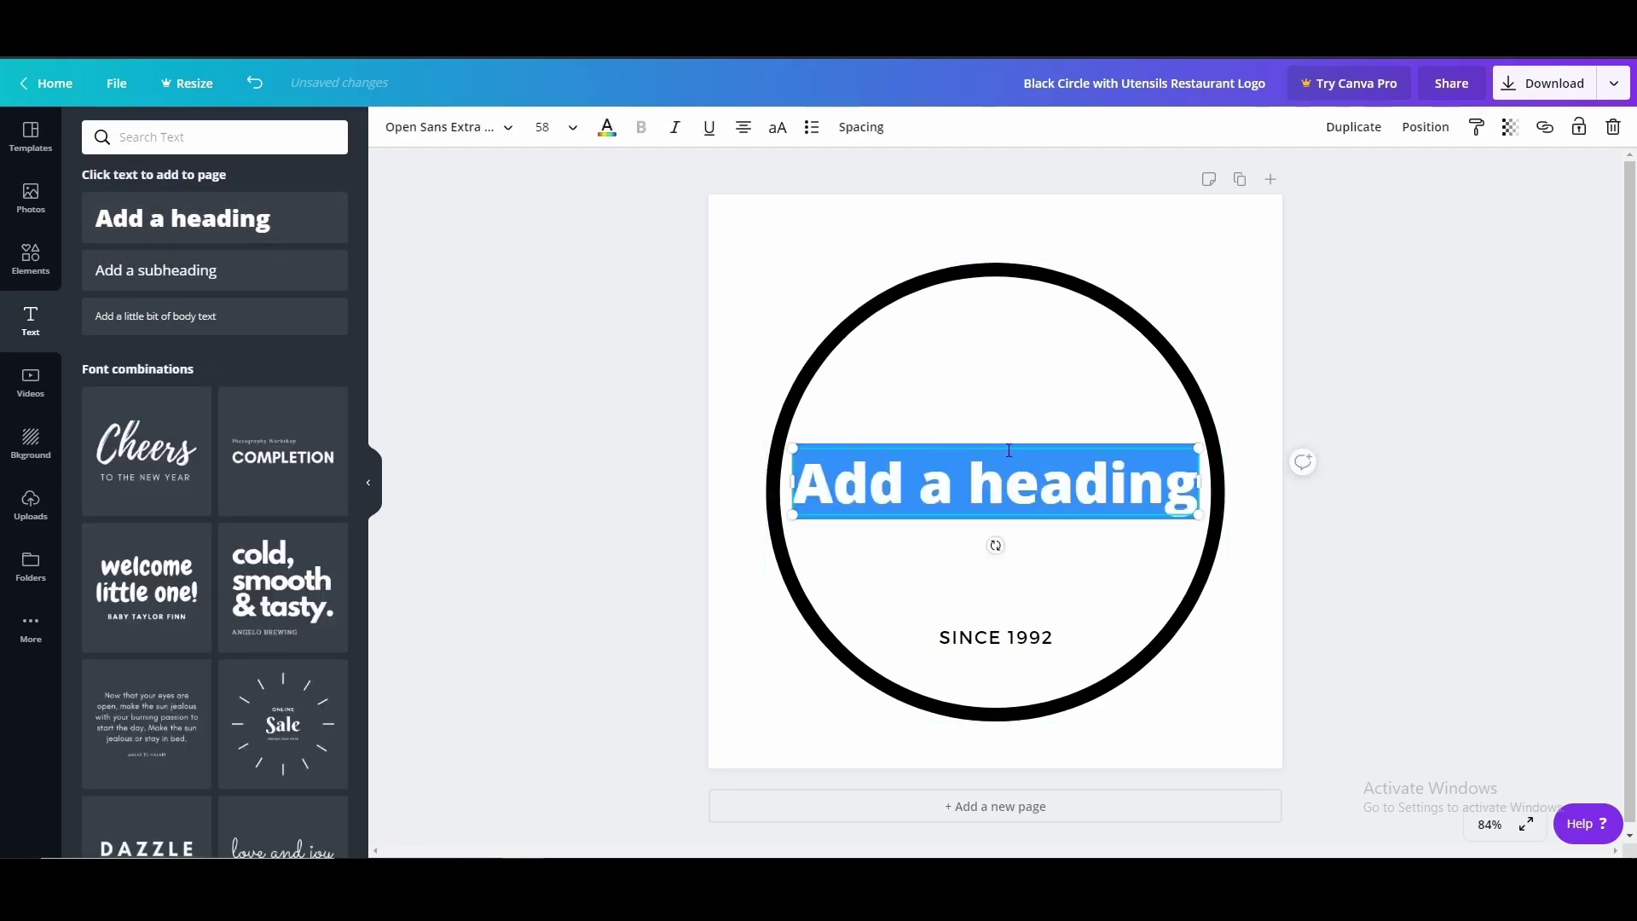
type("N")
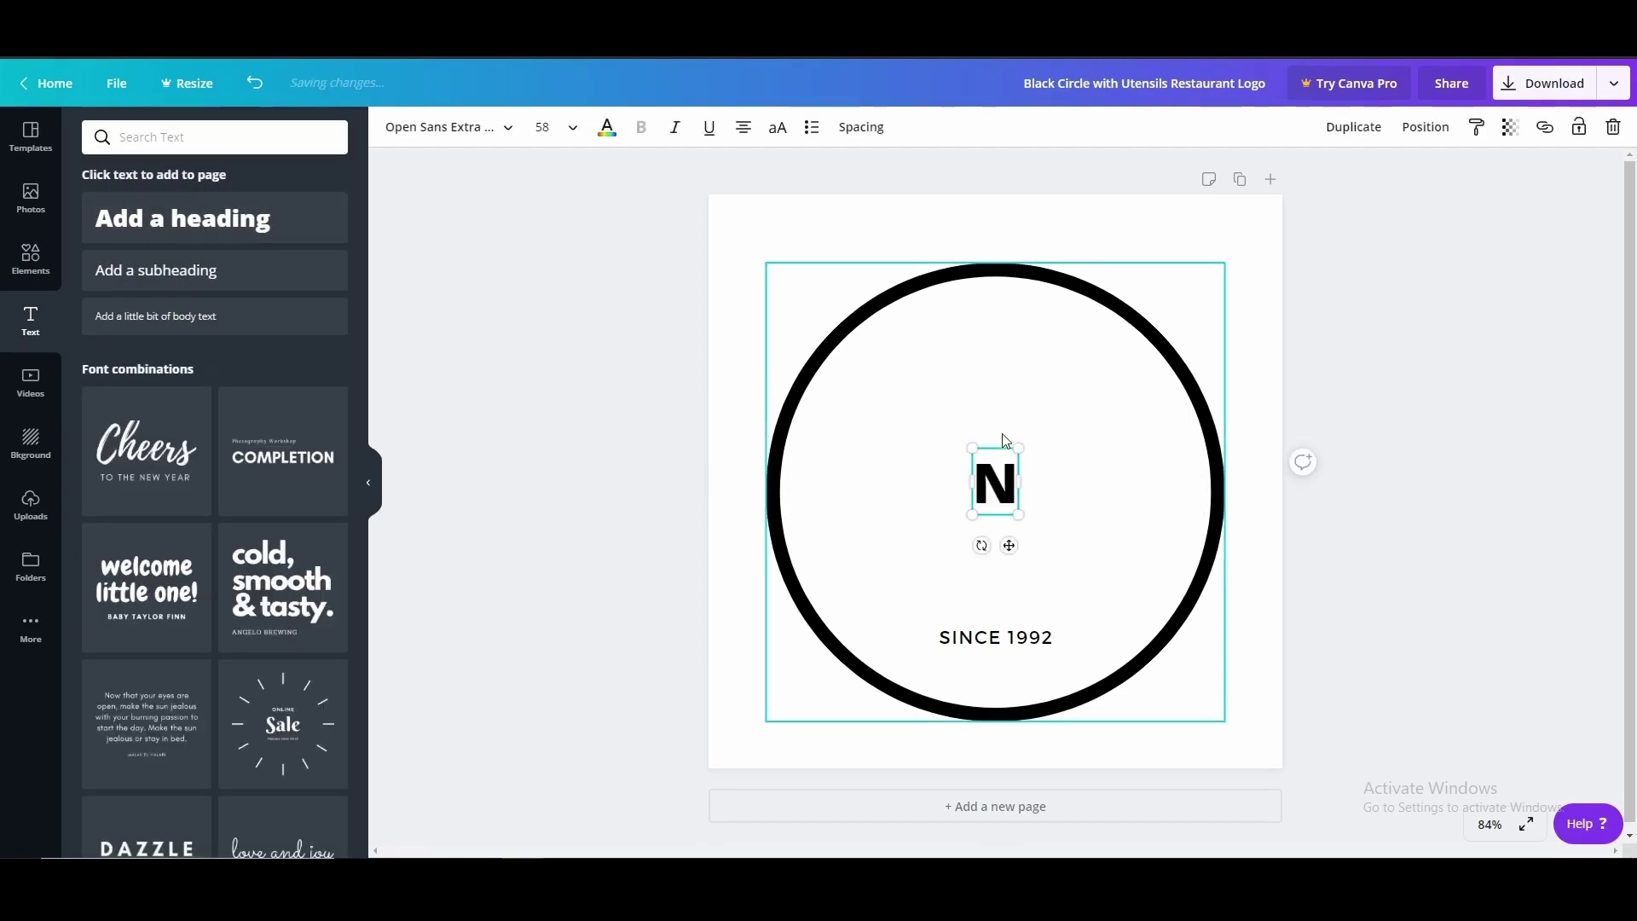
left_click(540, 127)
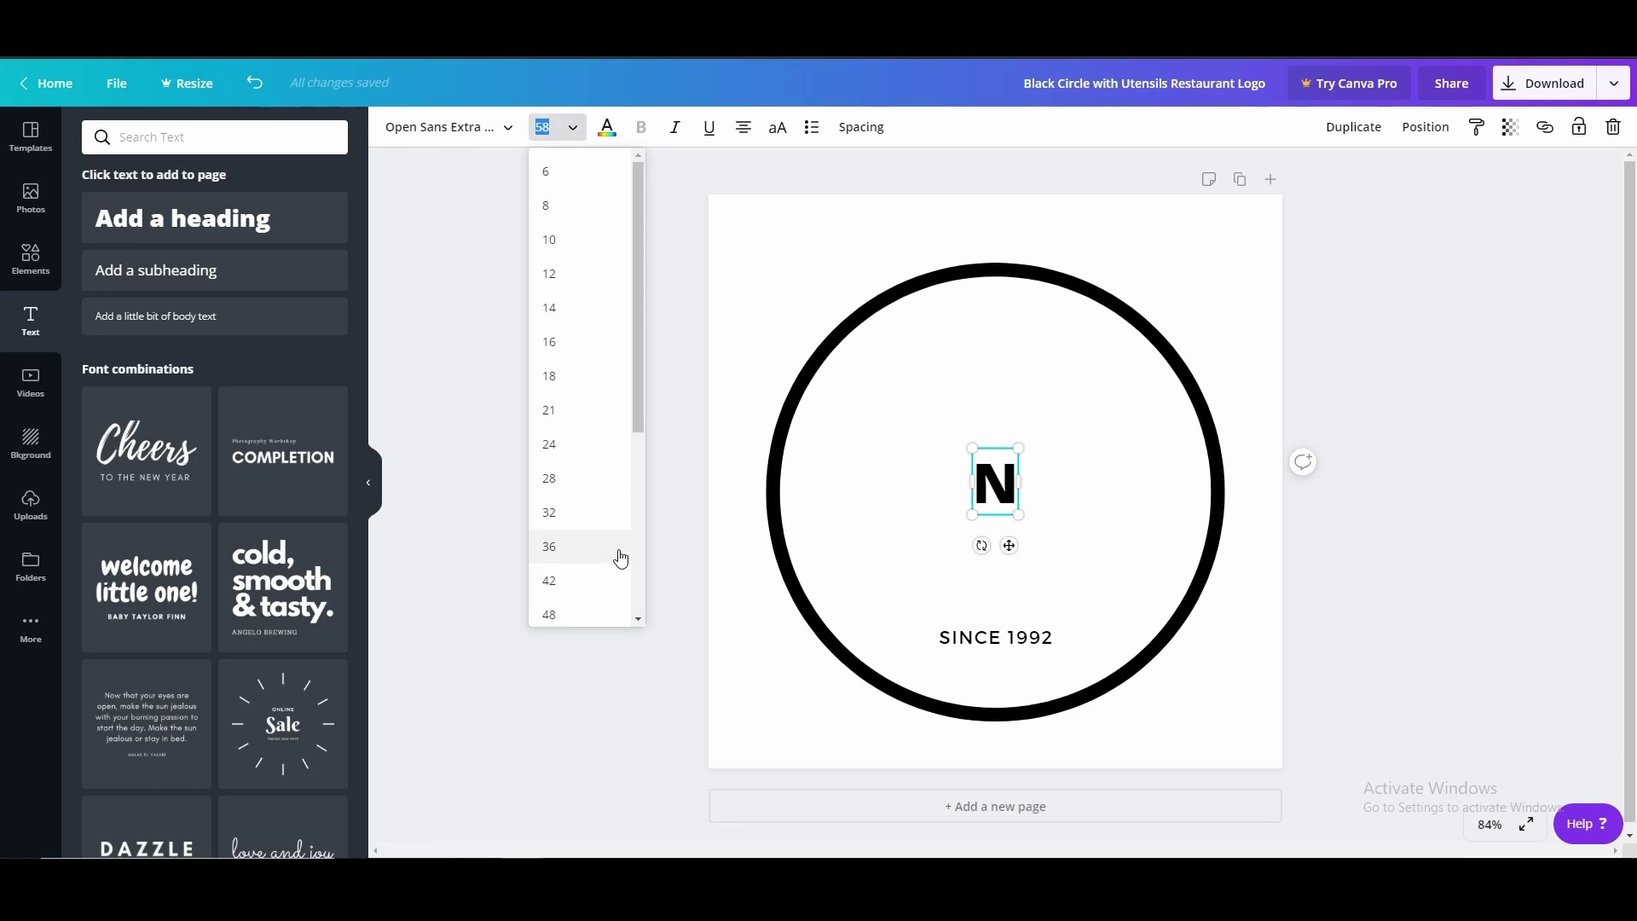
scroll(621, 558, "down", 5)
left_click(555, 606)
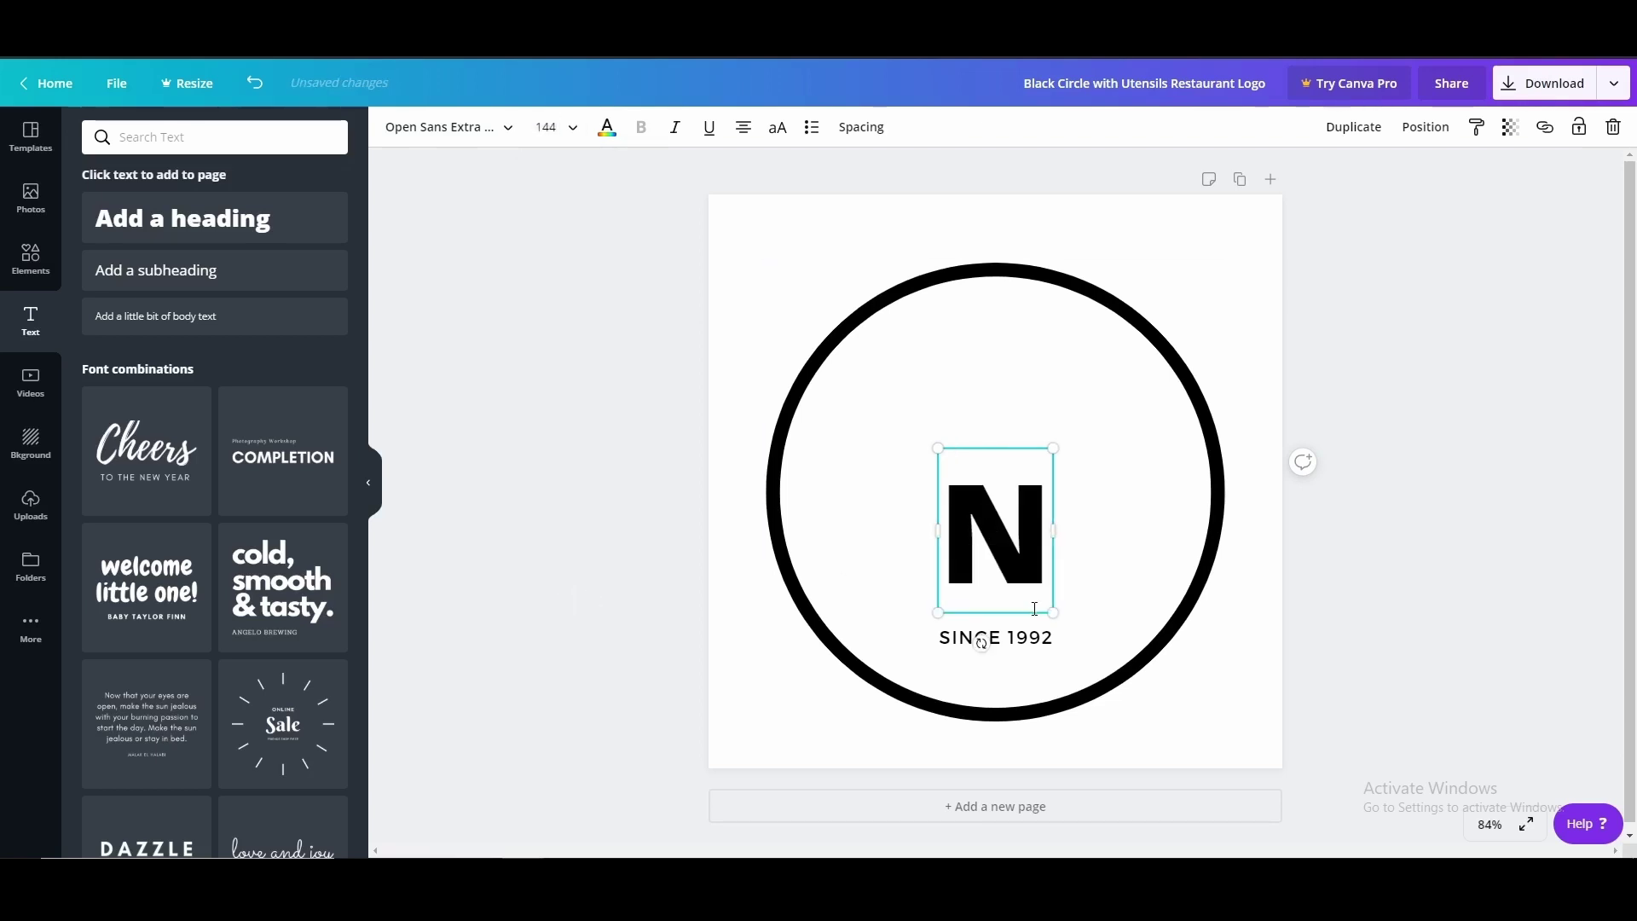
left_click_drag(1061, 610, 1187, 836)
left_click(1273, 581)
Position the N in the centre of the circle above SINCE 1992
left_click(1137, 614)
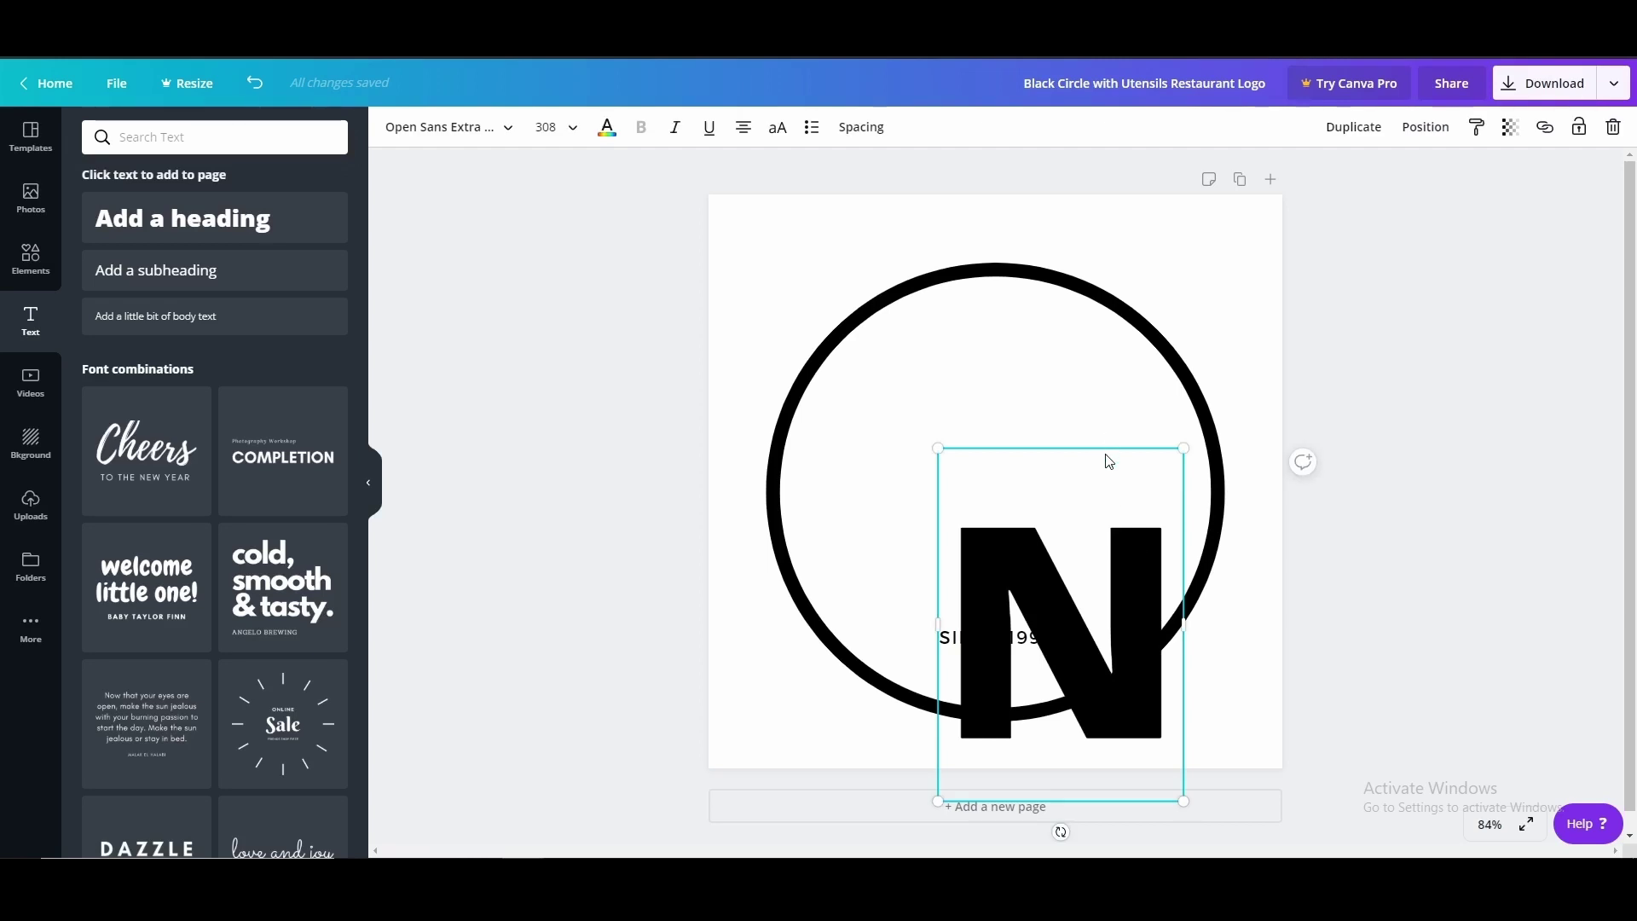
left_click_drag(1112, 532, 1061, 399)
left_click(1391, 395)
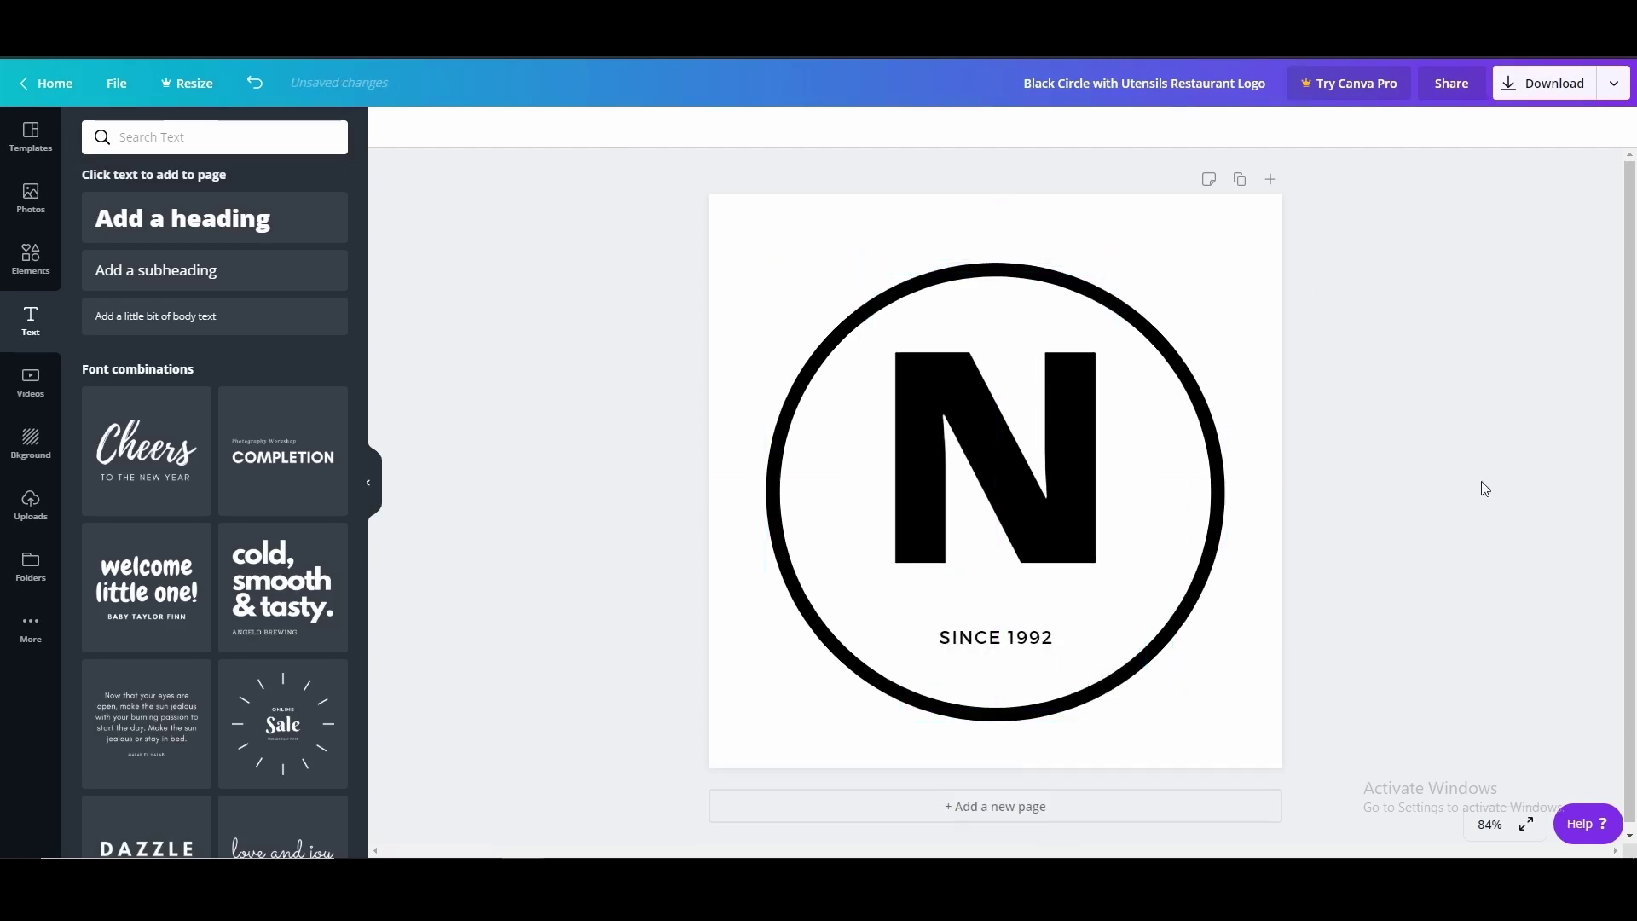
left_click(1020, 470)
left_click_drag(1023, 480, 1029, 500)
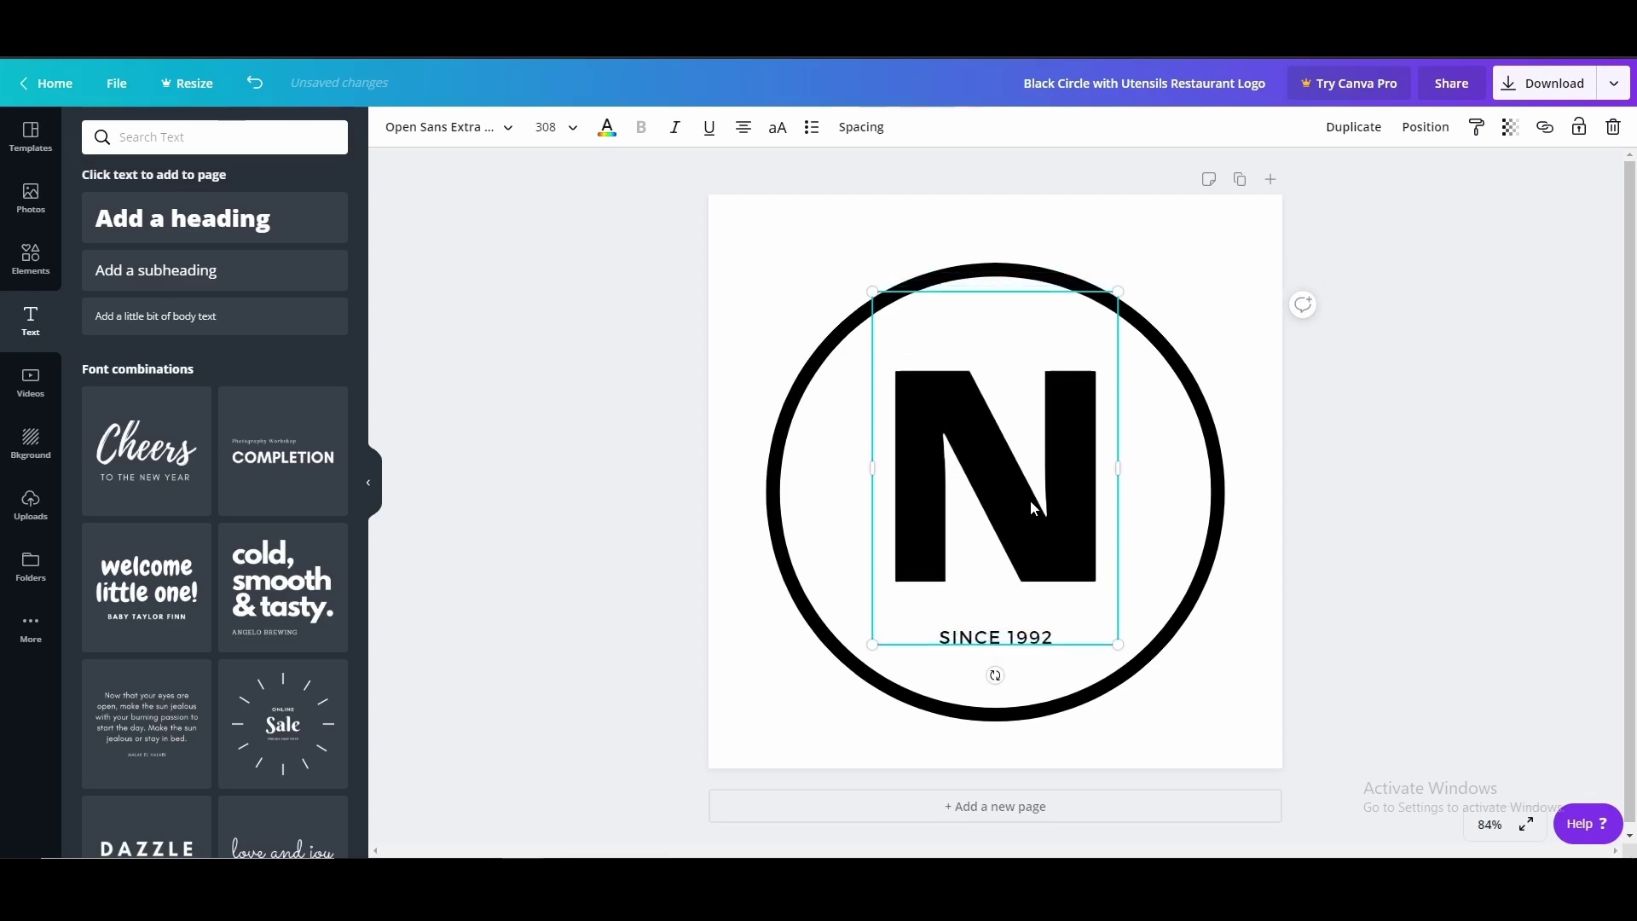
left_click(1381, 505)
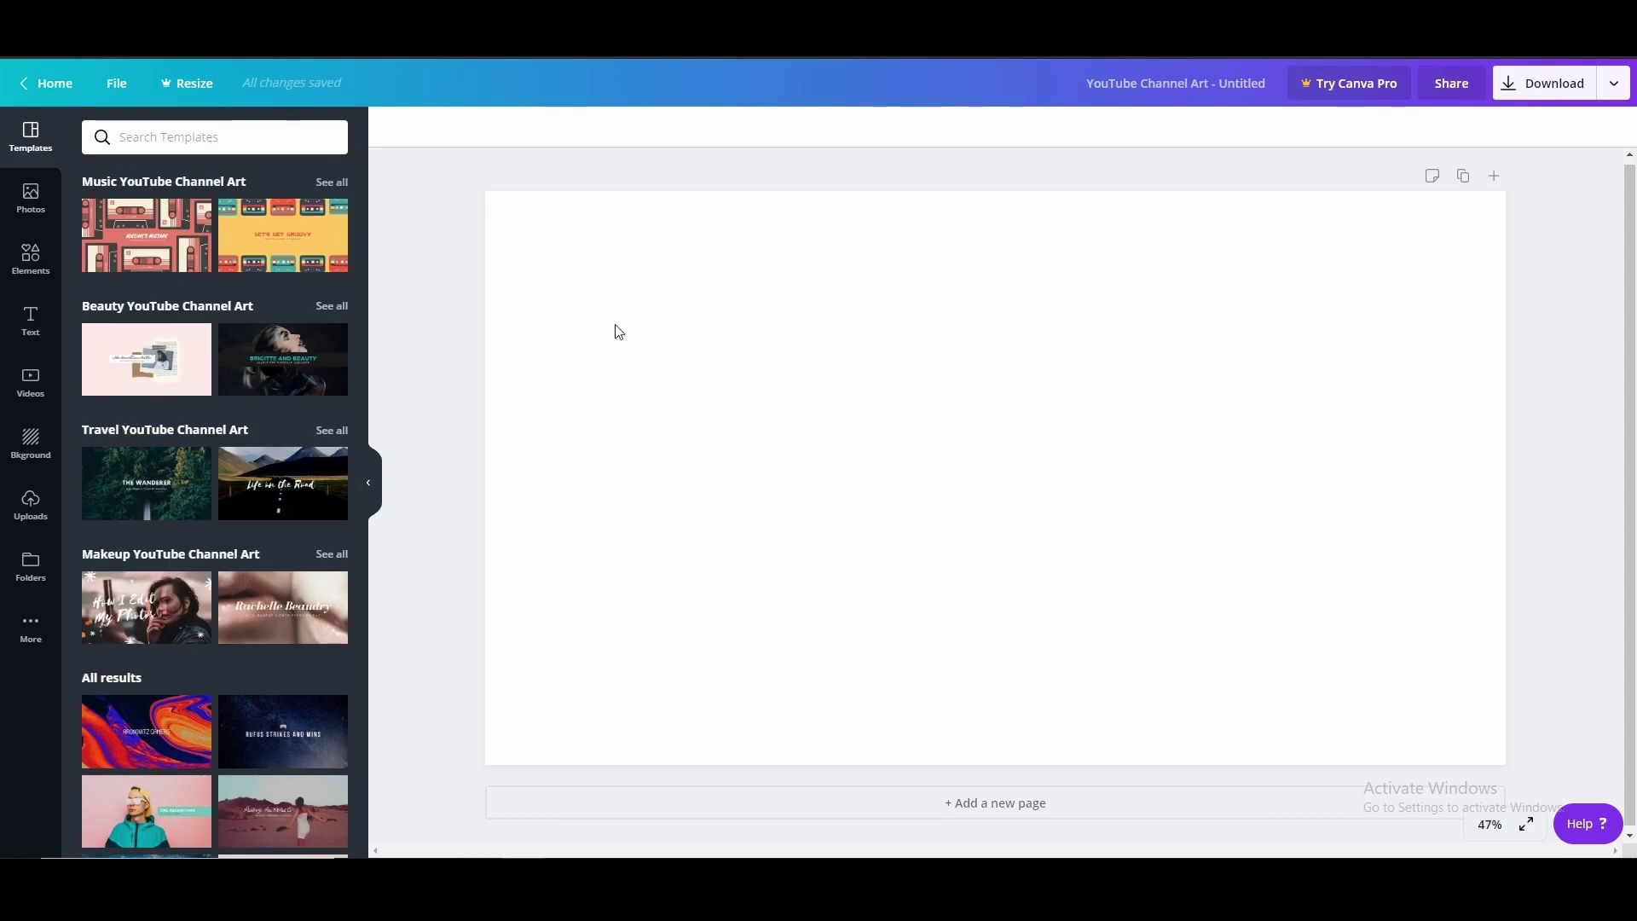
Scroll the channel art templates and apply the red travel-videos template with plus signs and chevrons
scroll(252, 486, "down", 4)
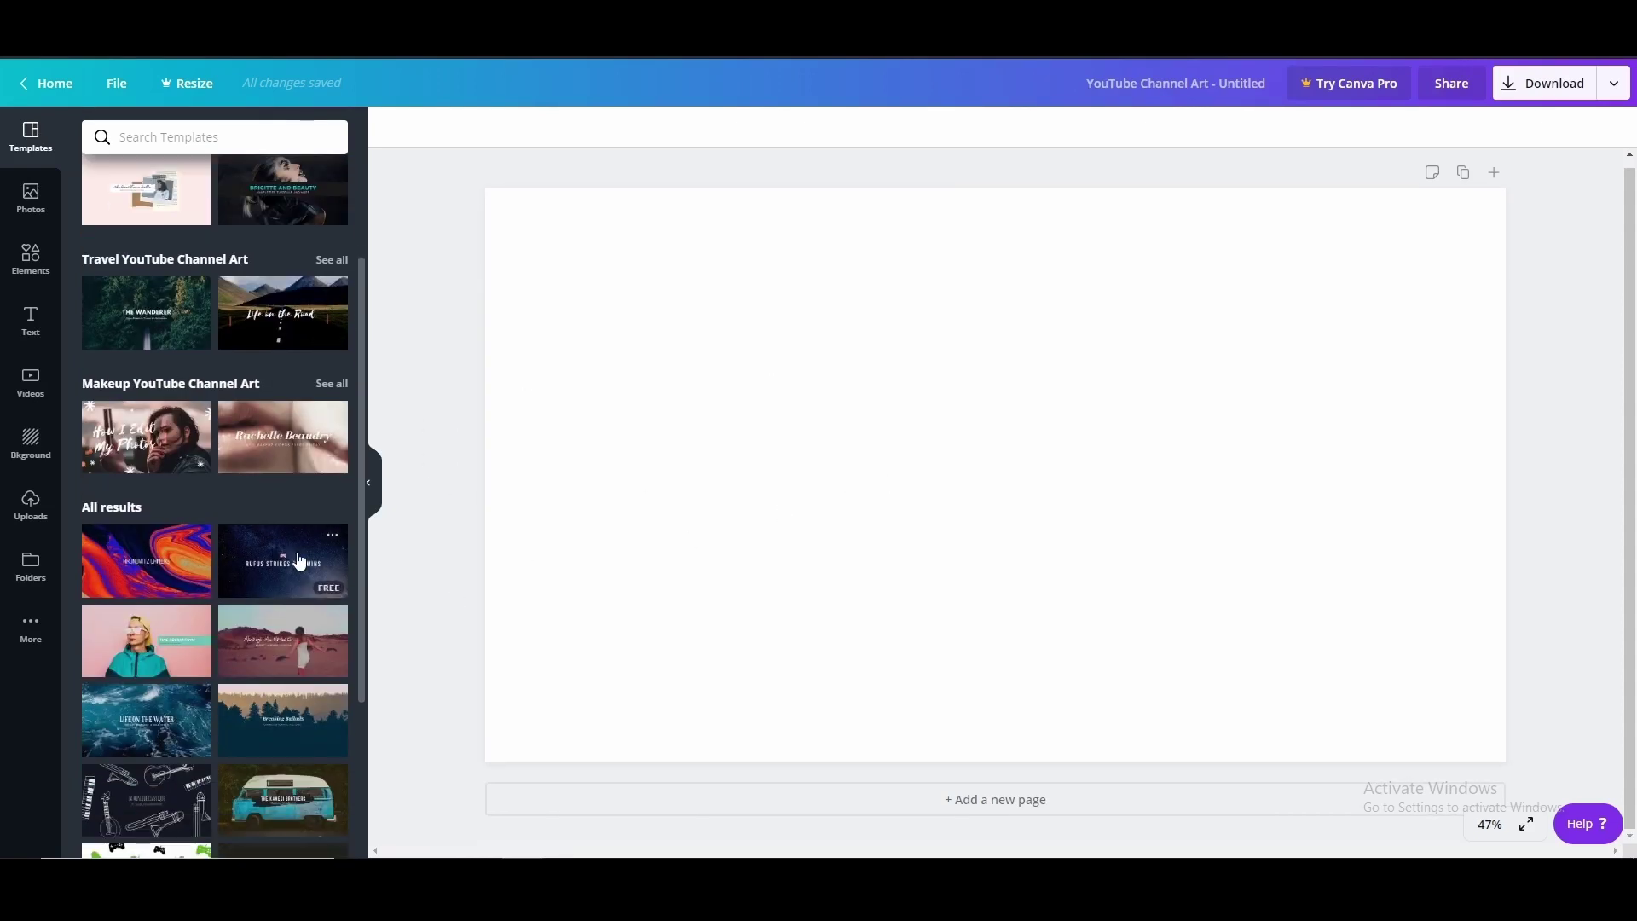
scroll(255, 567, "down", 2)
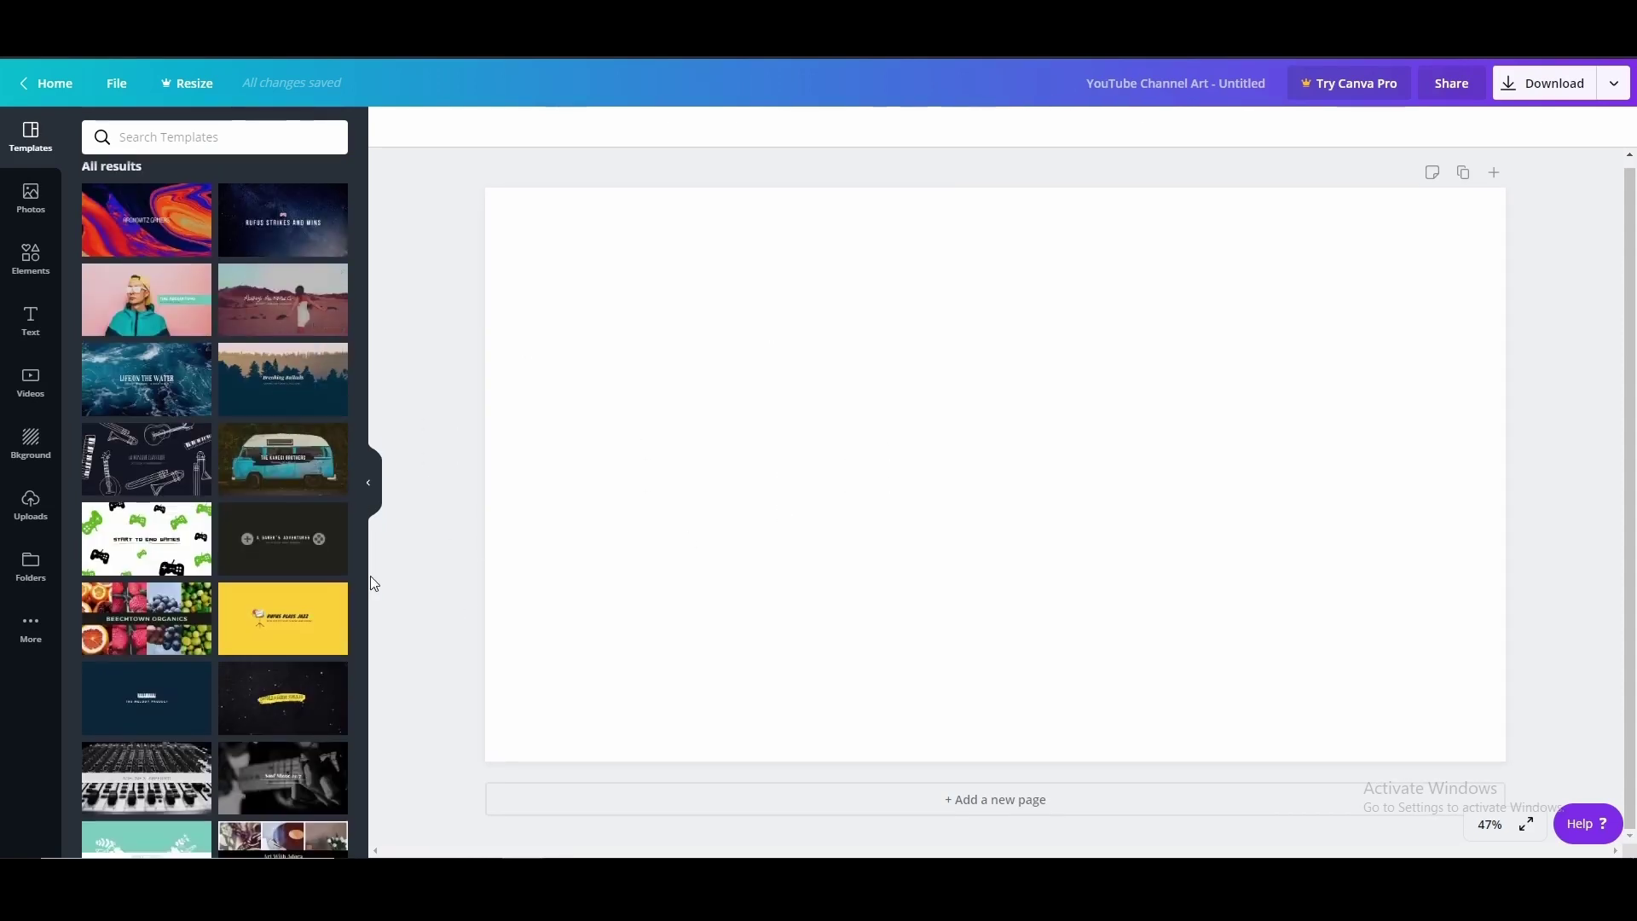
scroll(241, 580, "down", 3)
scroll(244, 583, "down", 4)
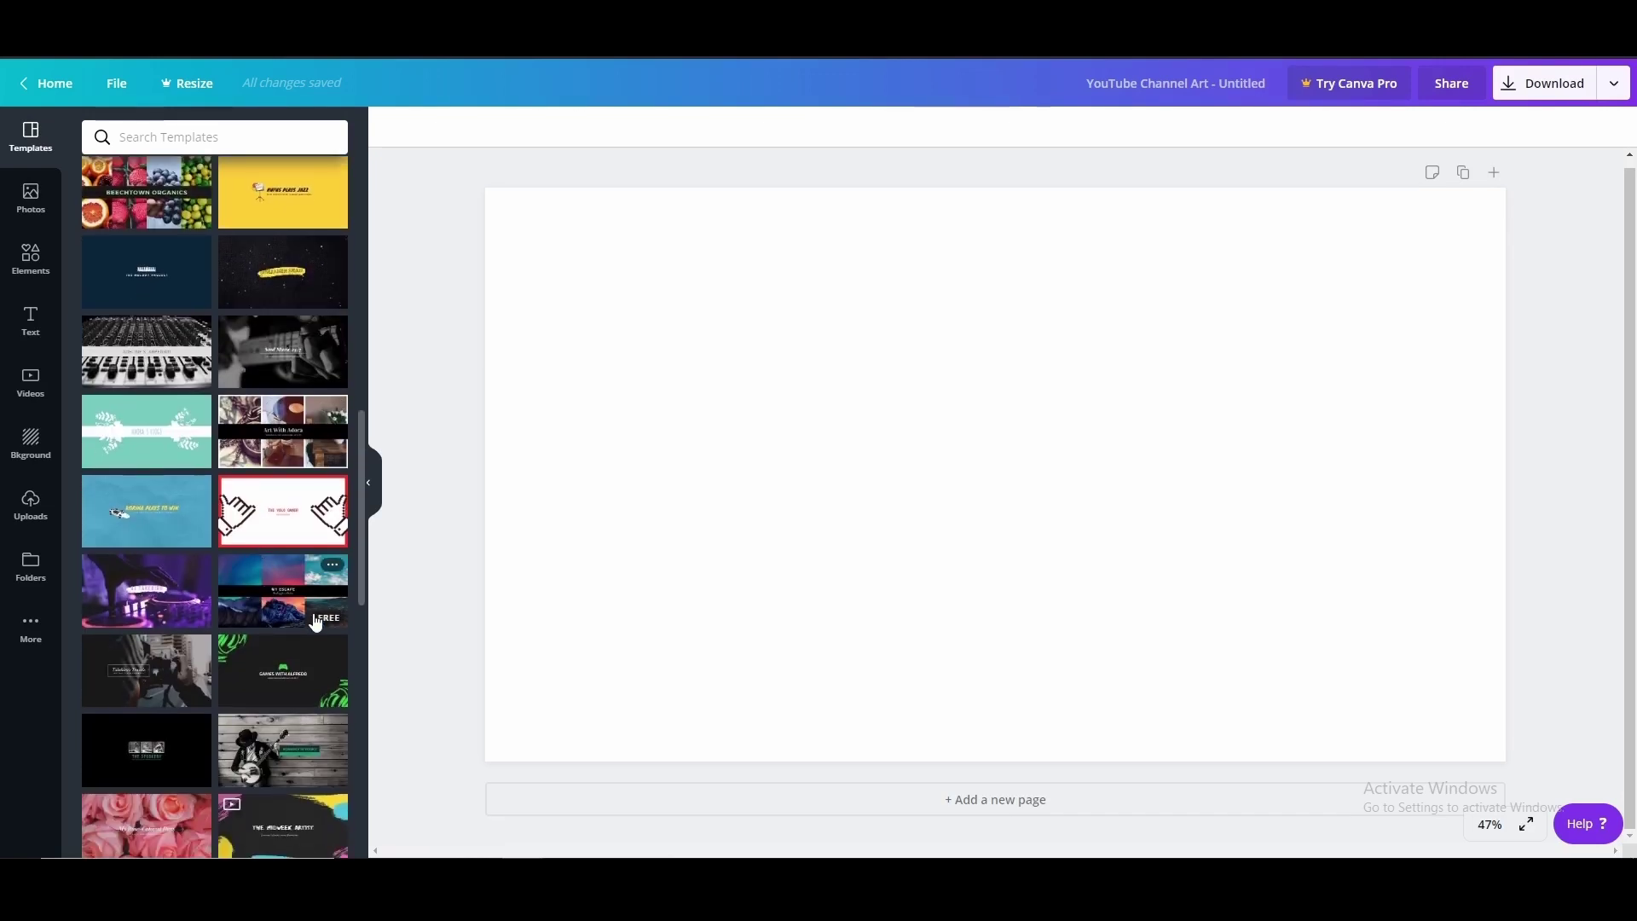
scroll(245, 583, "down", 5)
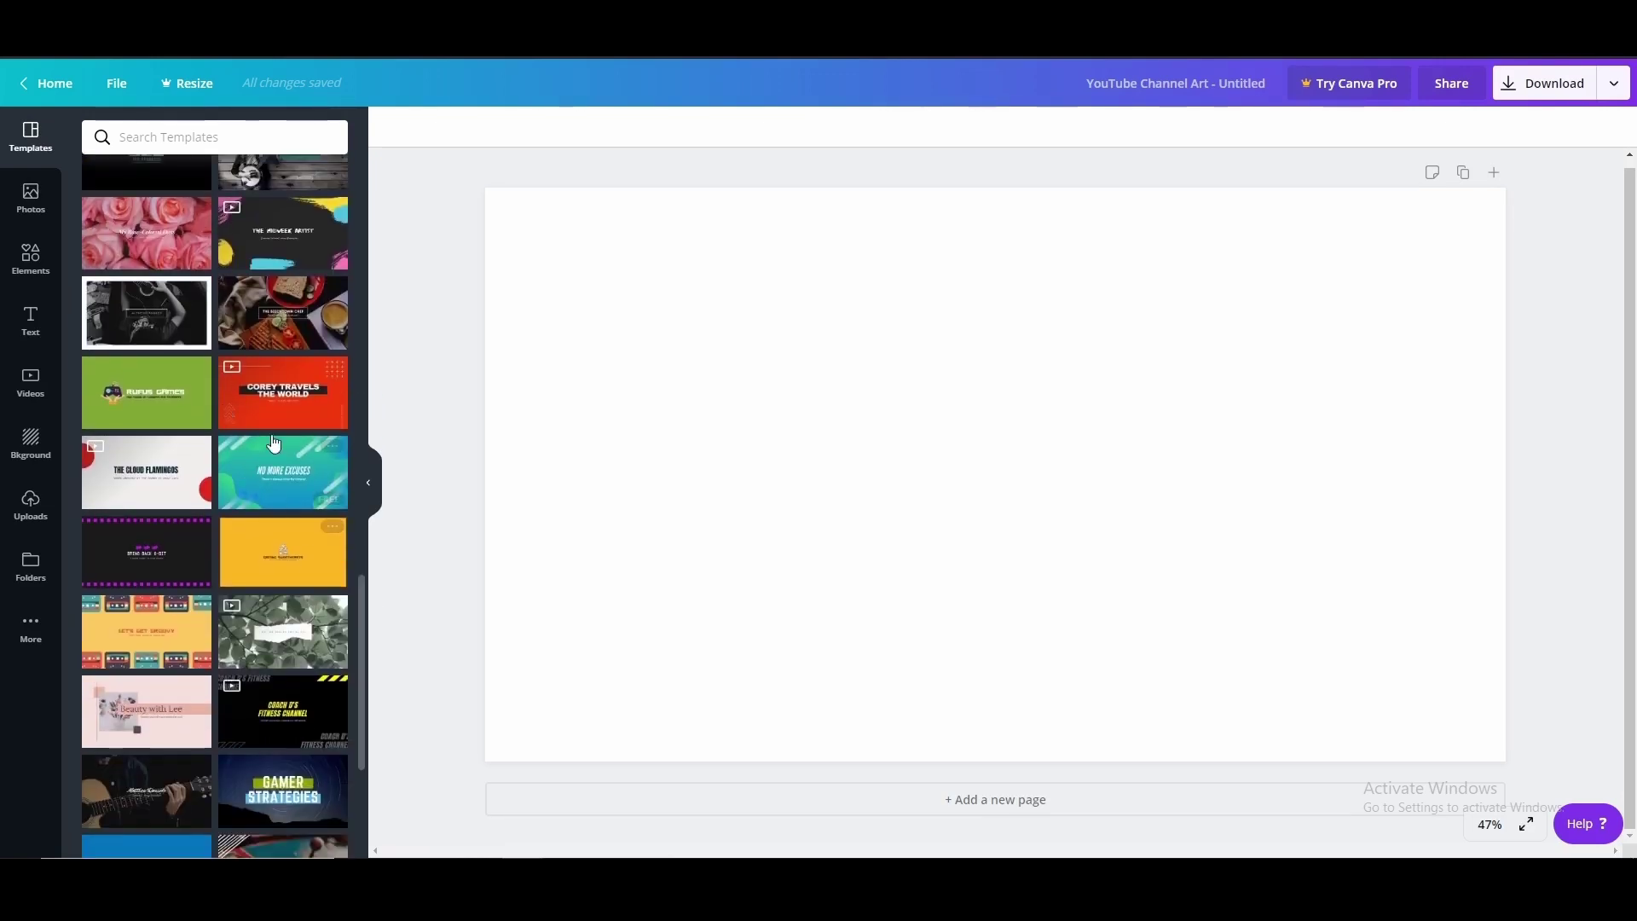
left_click(283, 392)
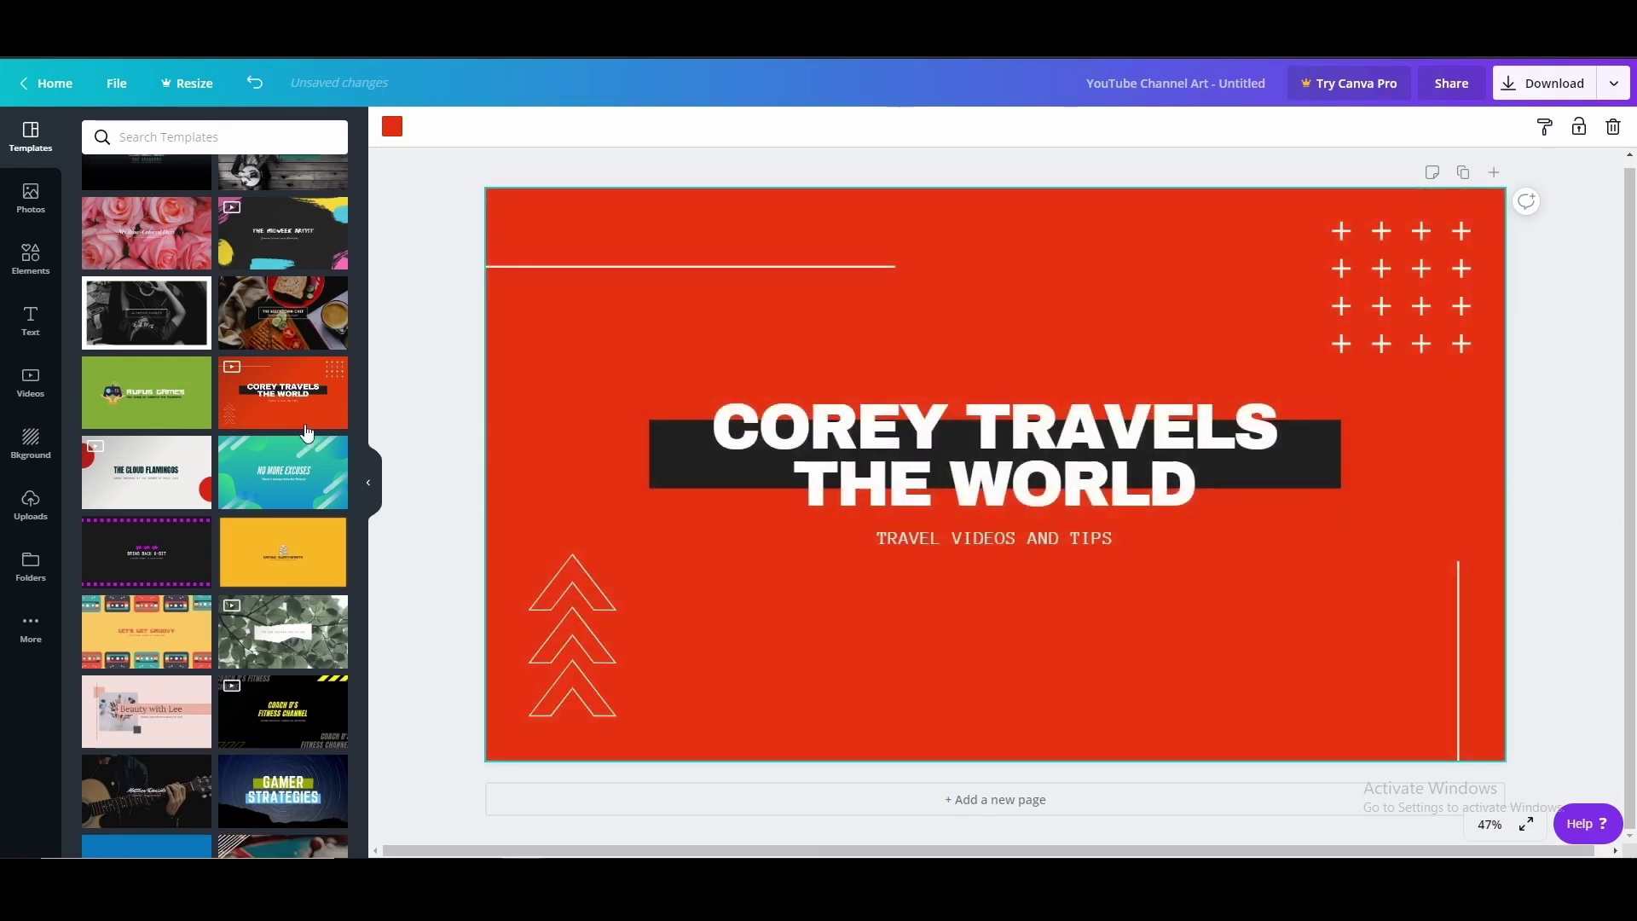
Change the two title lines to MAKING YOUR and LIFE BETTER
left_click(716, 430)
left_click_drag(712, 430, 1263, 431)
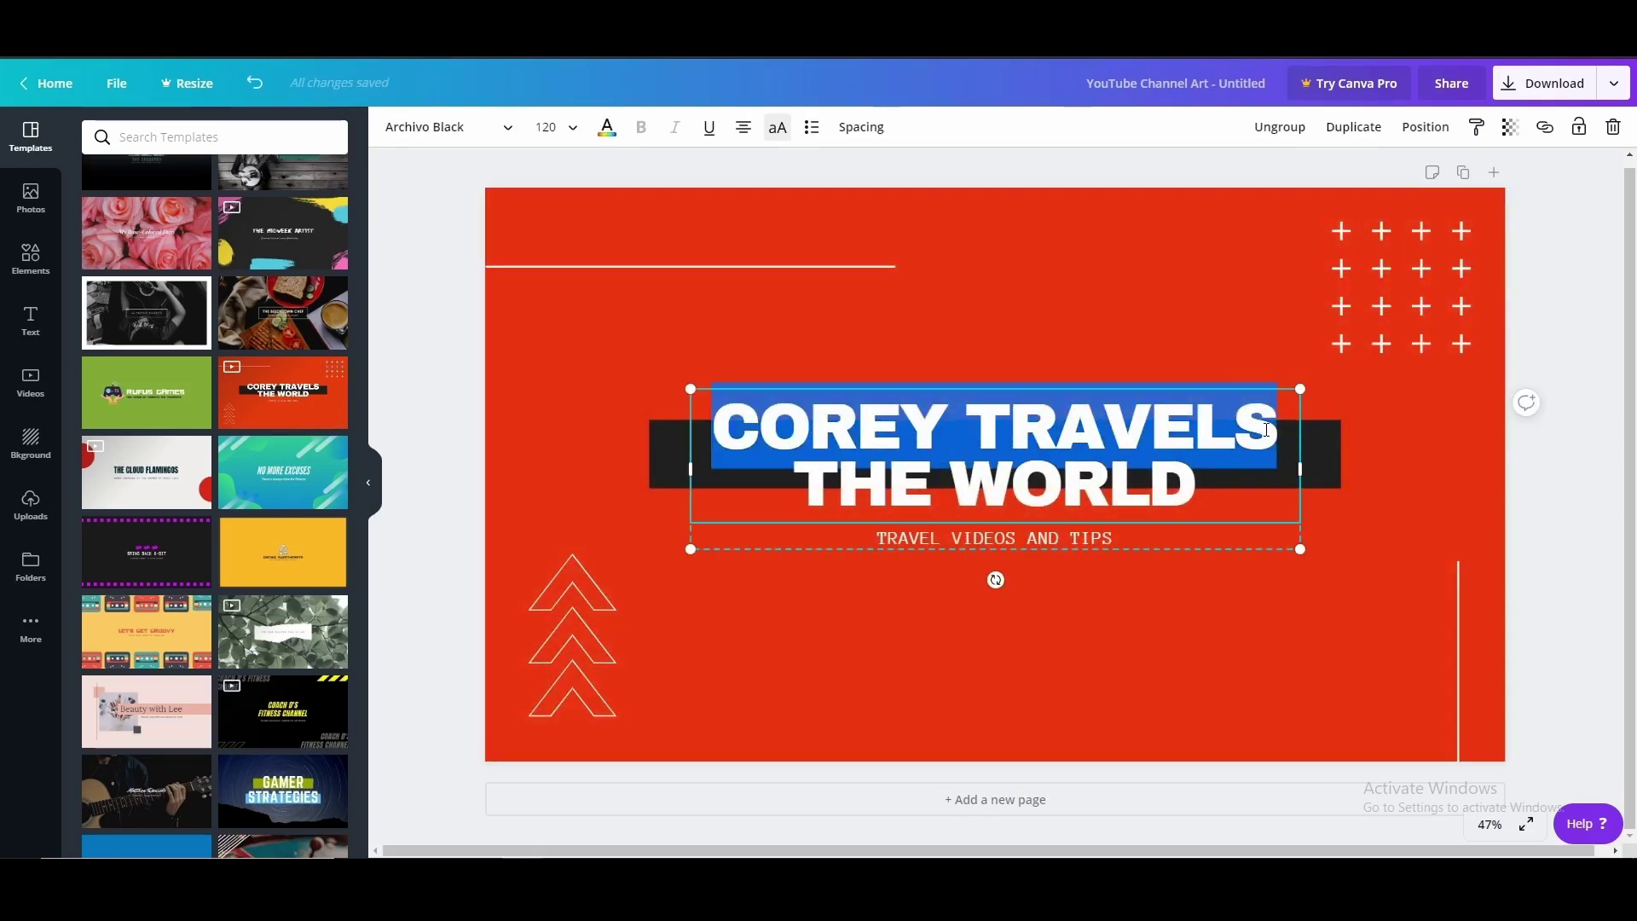
type("MAKIN")
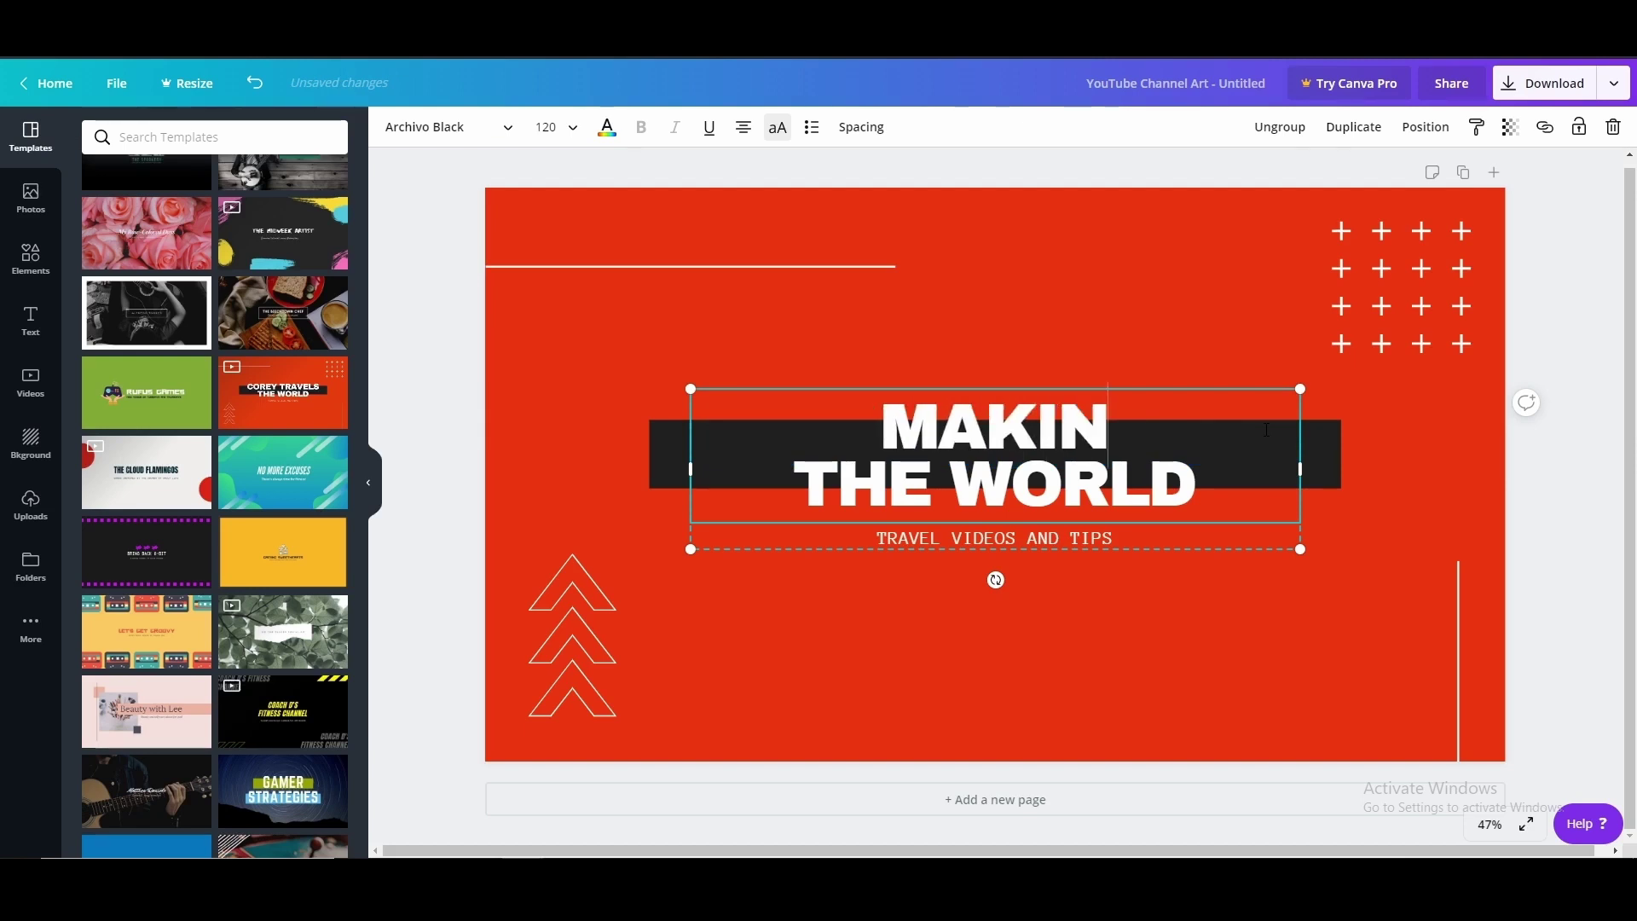
type("G YOUR")
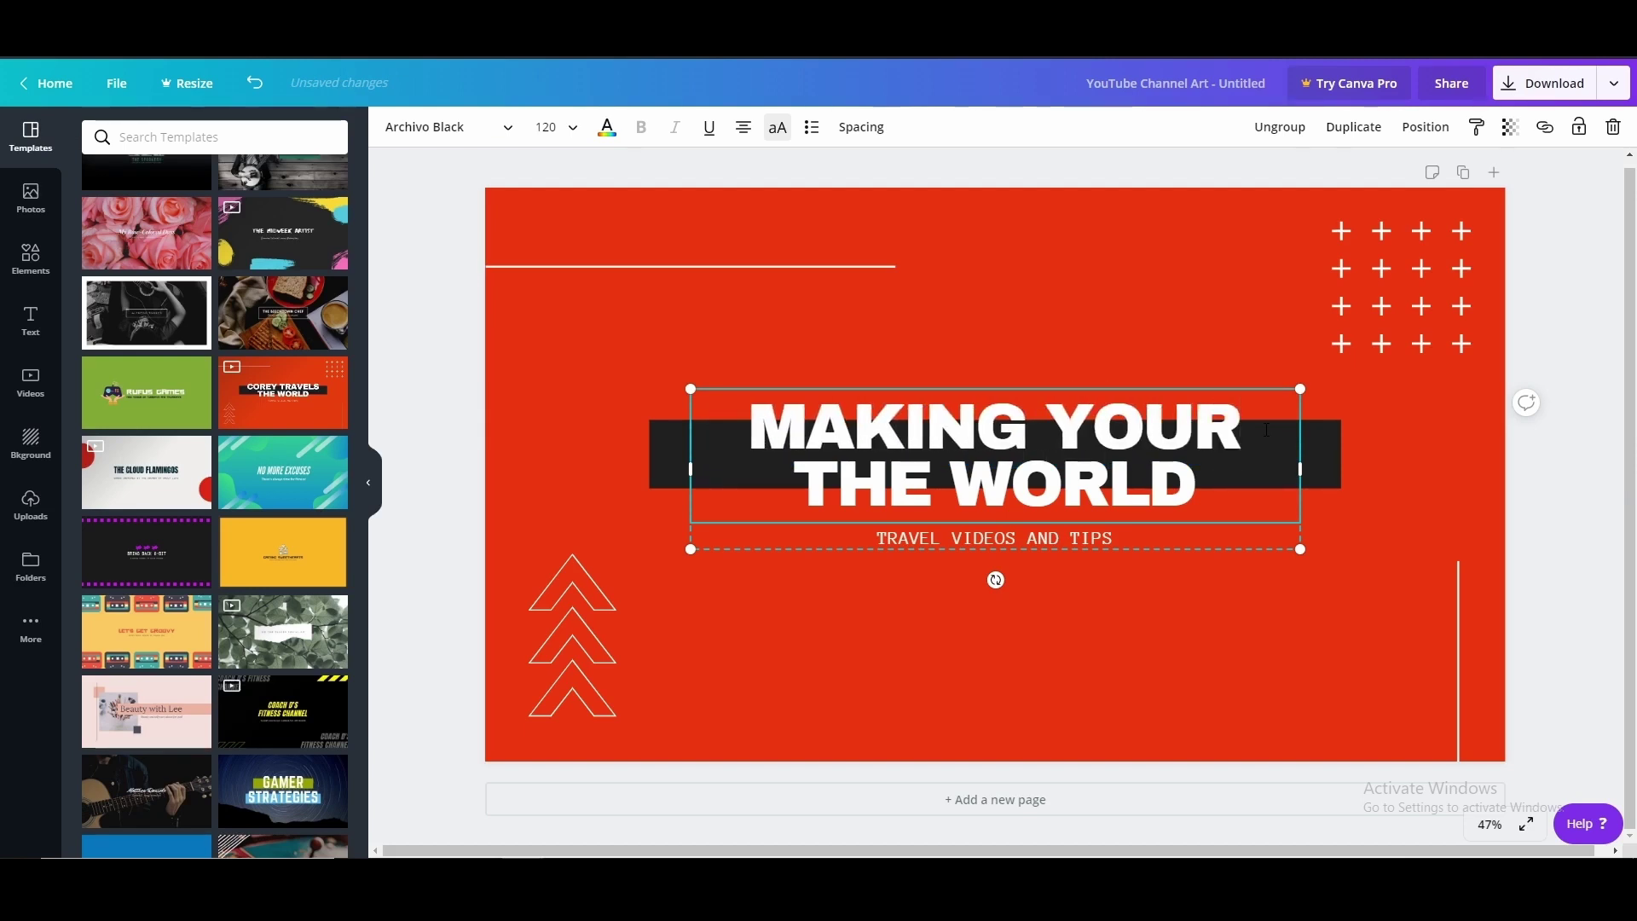
triple_click(896, 485)
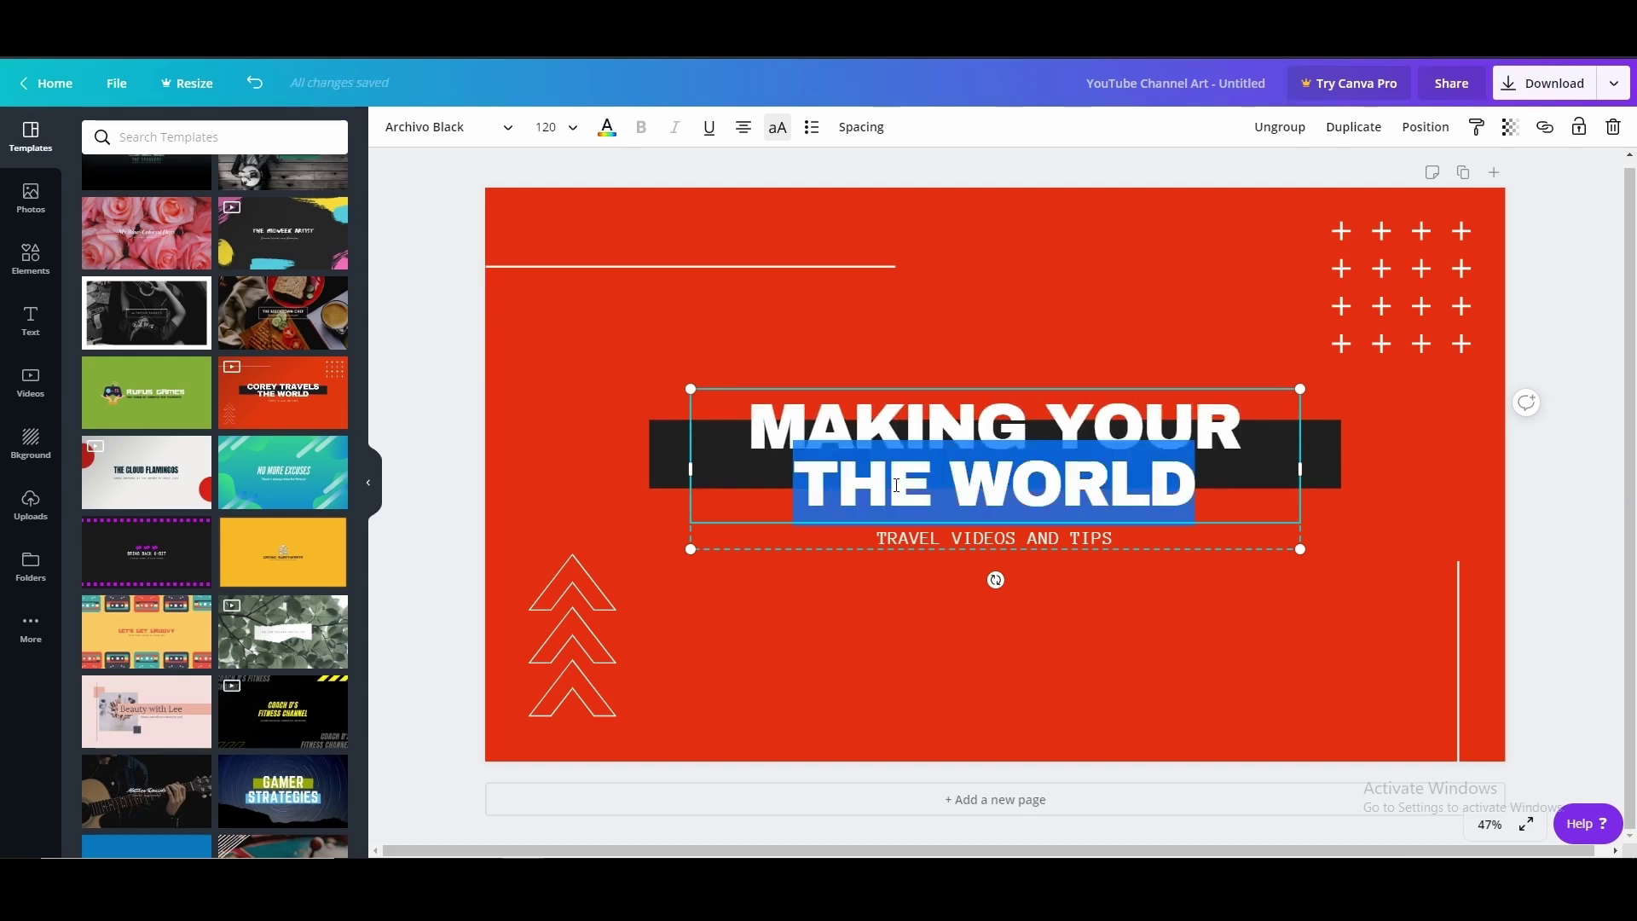
type("LIFE BETTER")
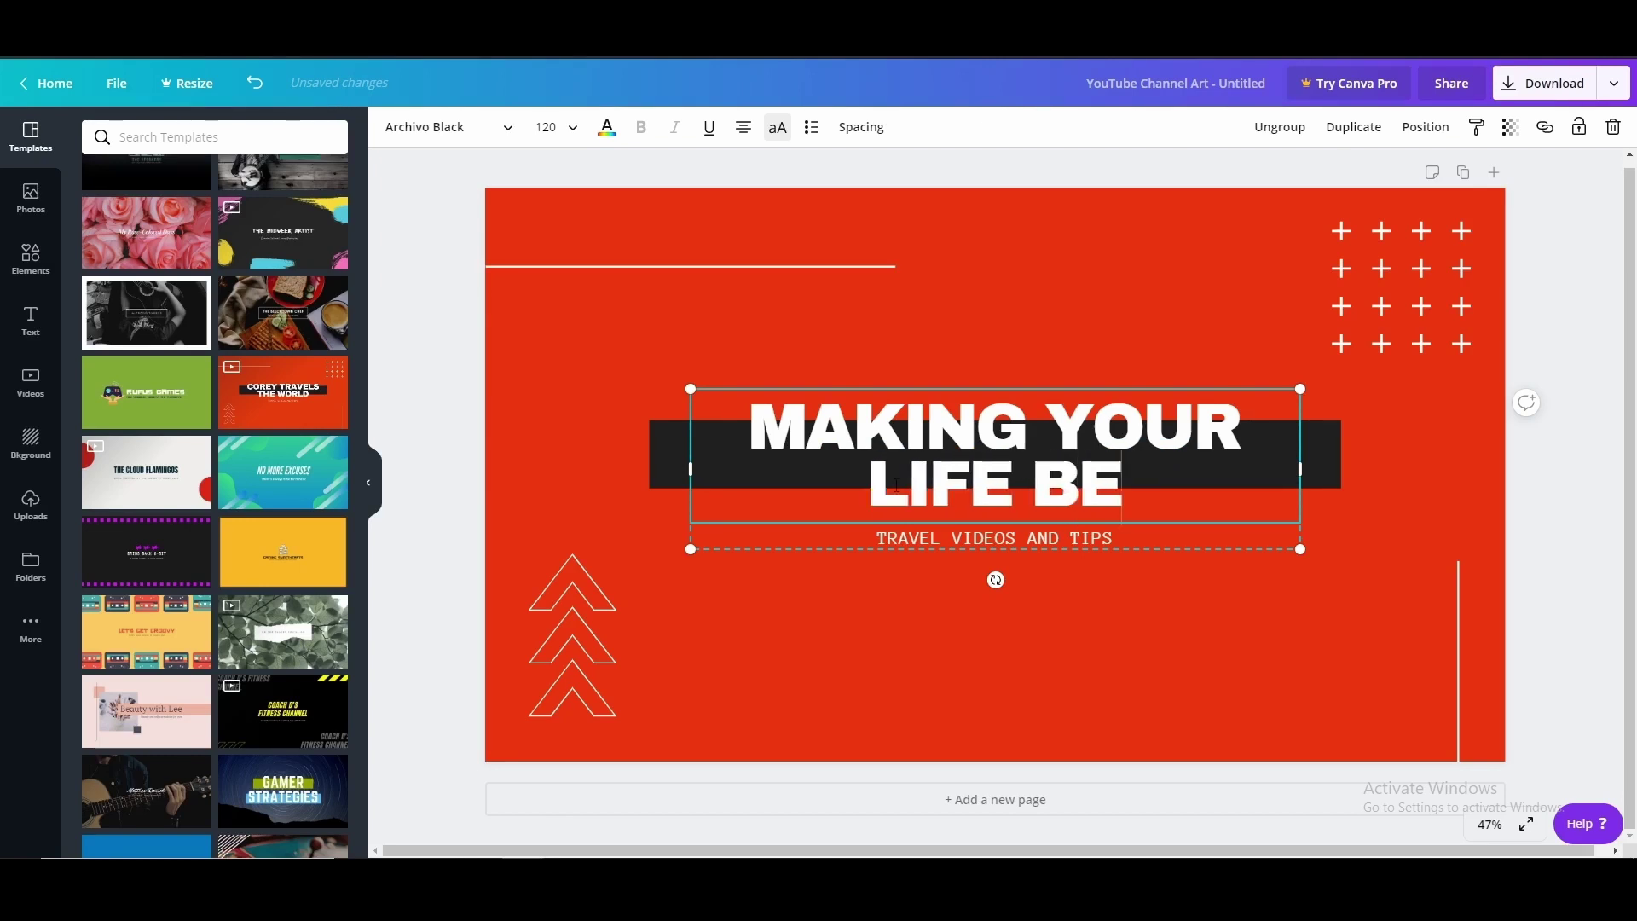
left_click(1407, 665)
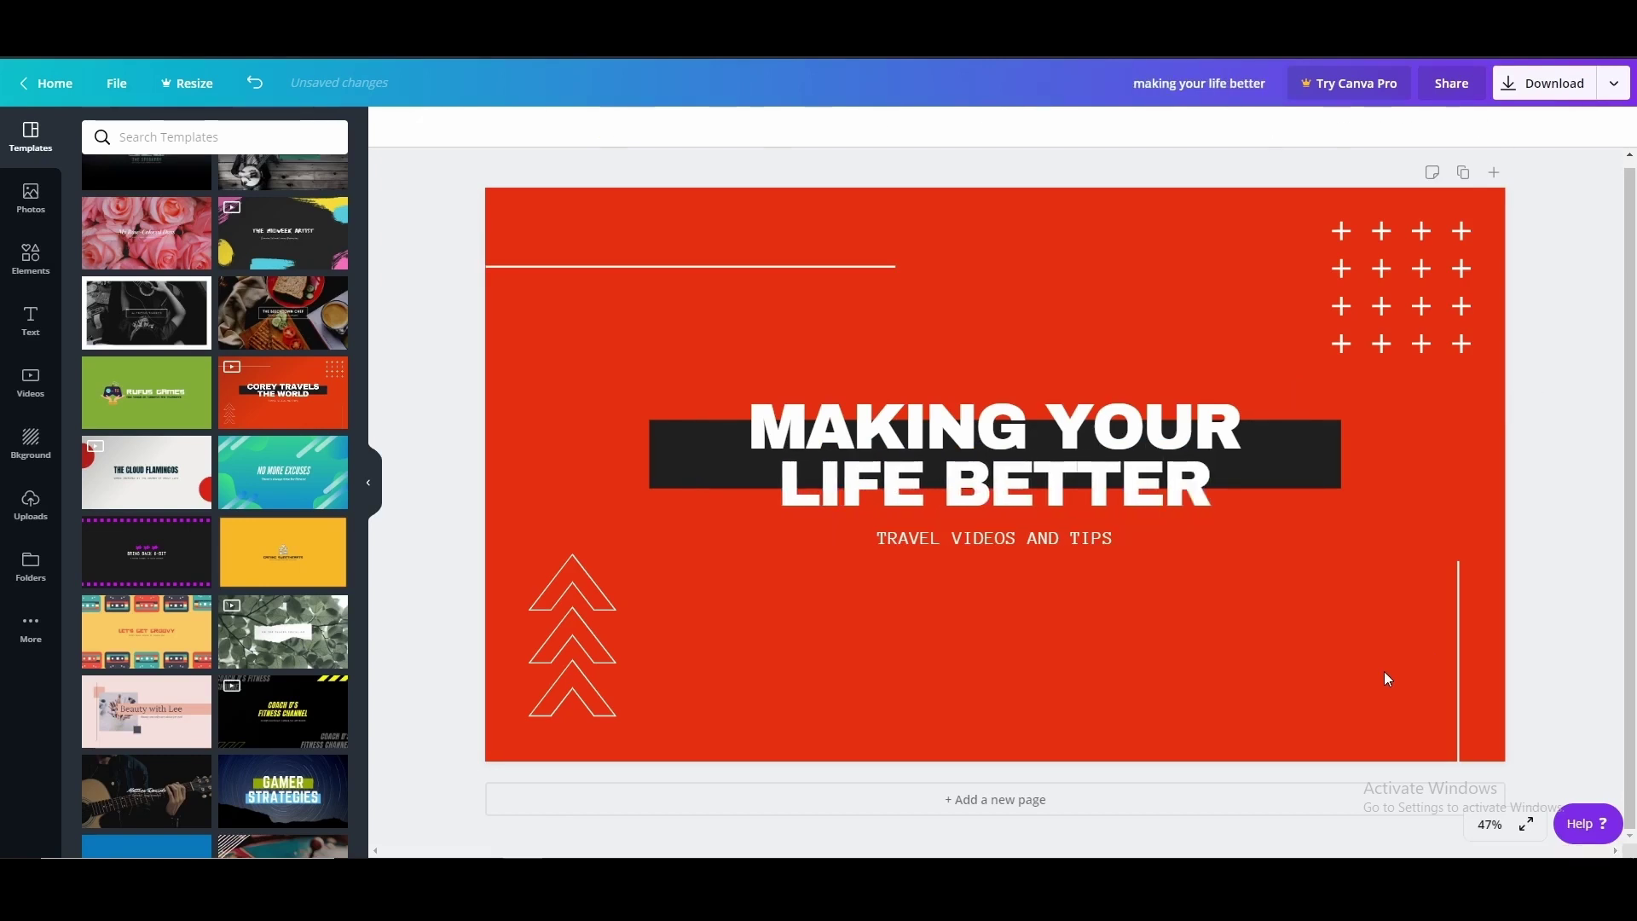
Replace TRAVEL in the subtitle with CONTENT CREATION
left_click(882, 537)
double_click(901, 536)
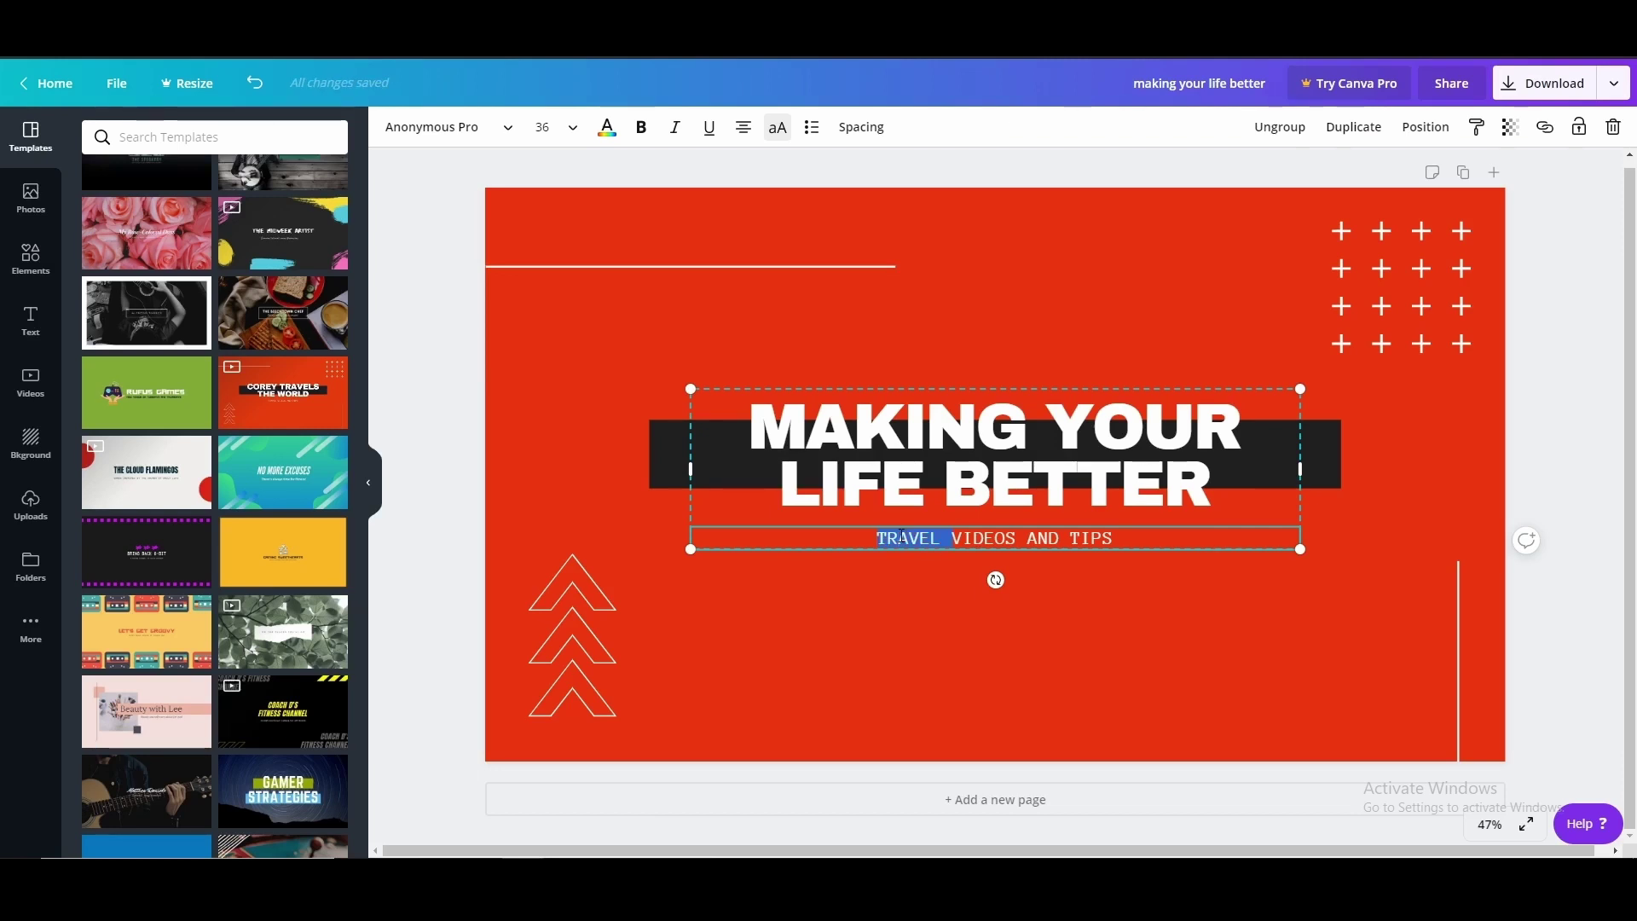
type("CONTENT")
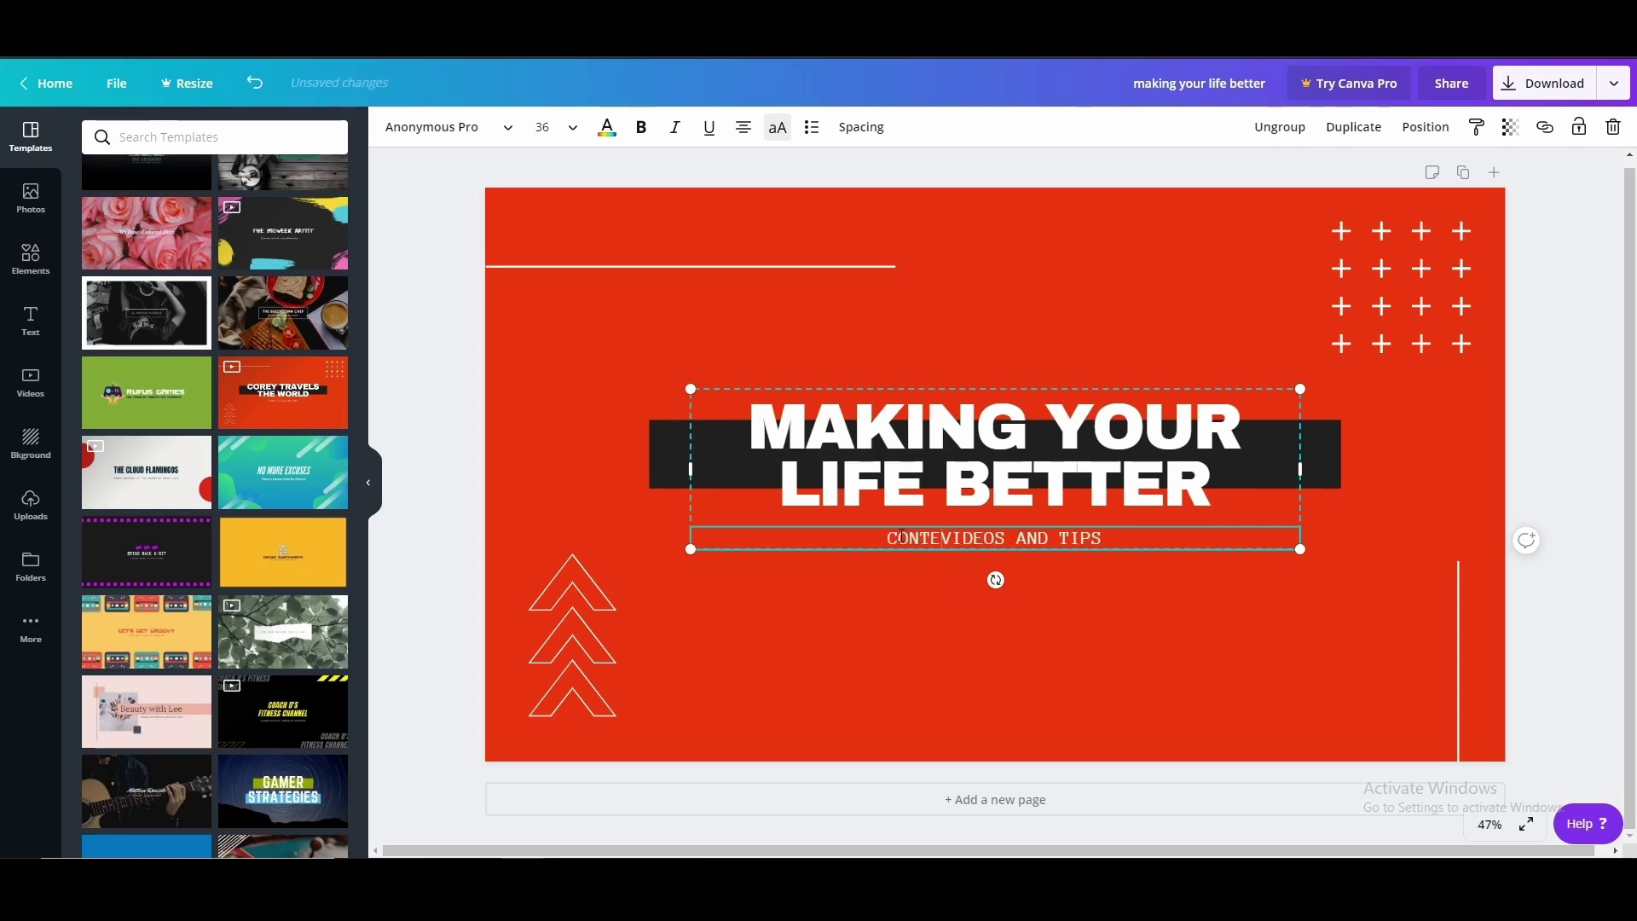
type(" CREATION")
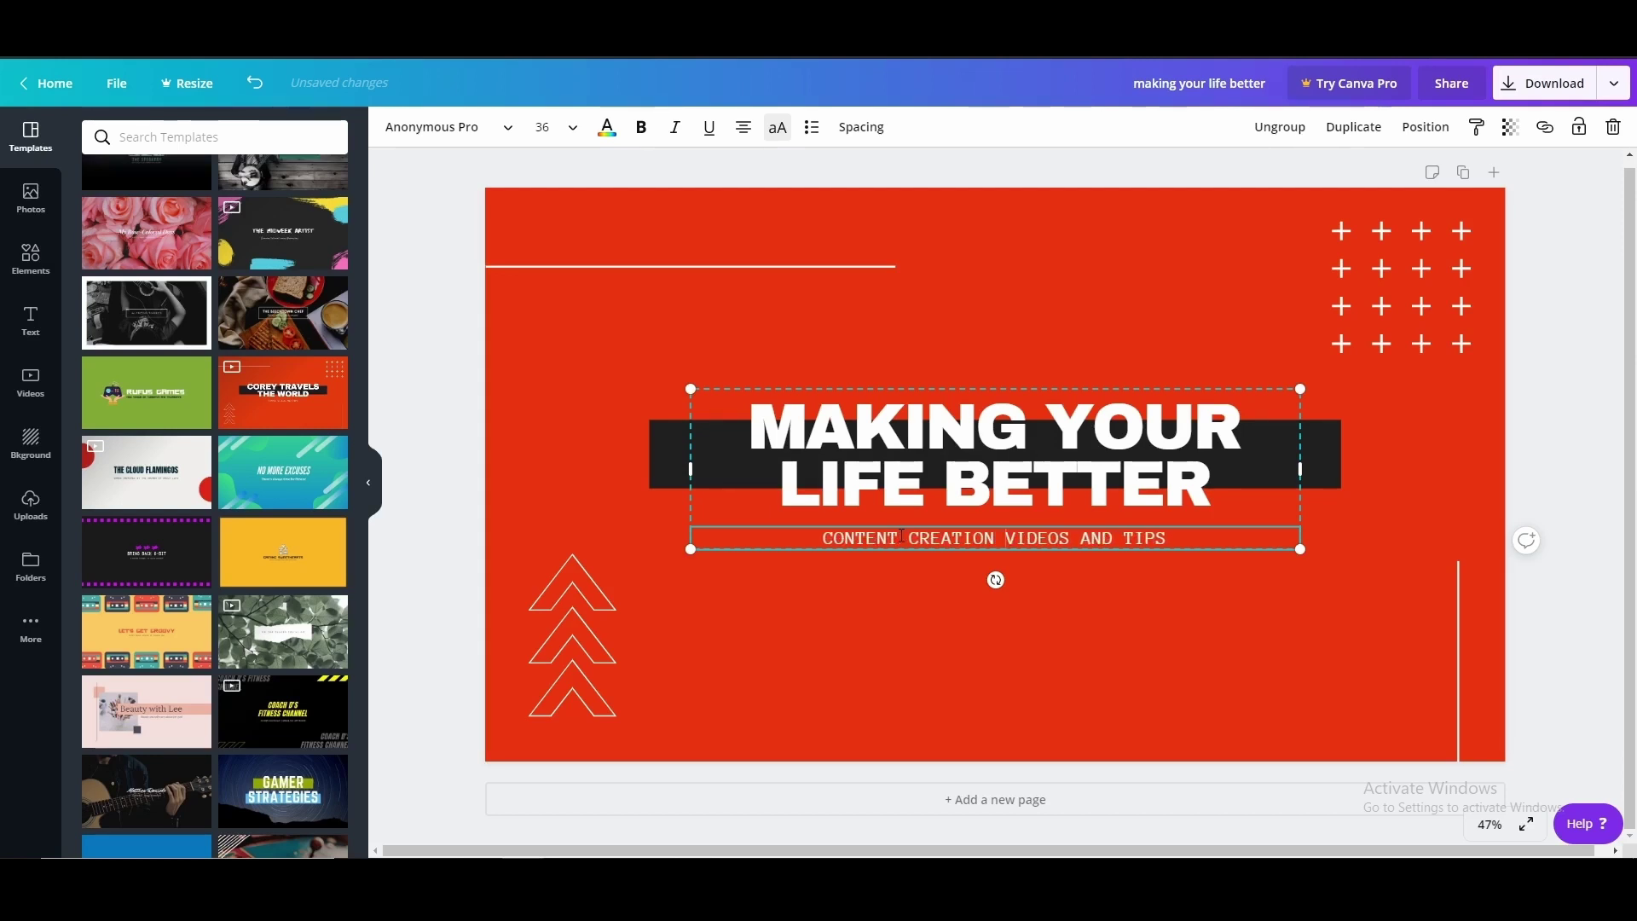
left_click(1108, 712)
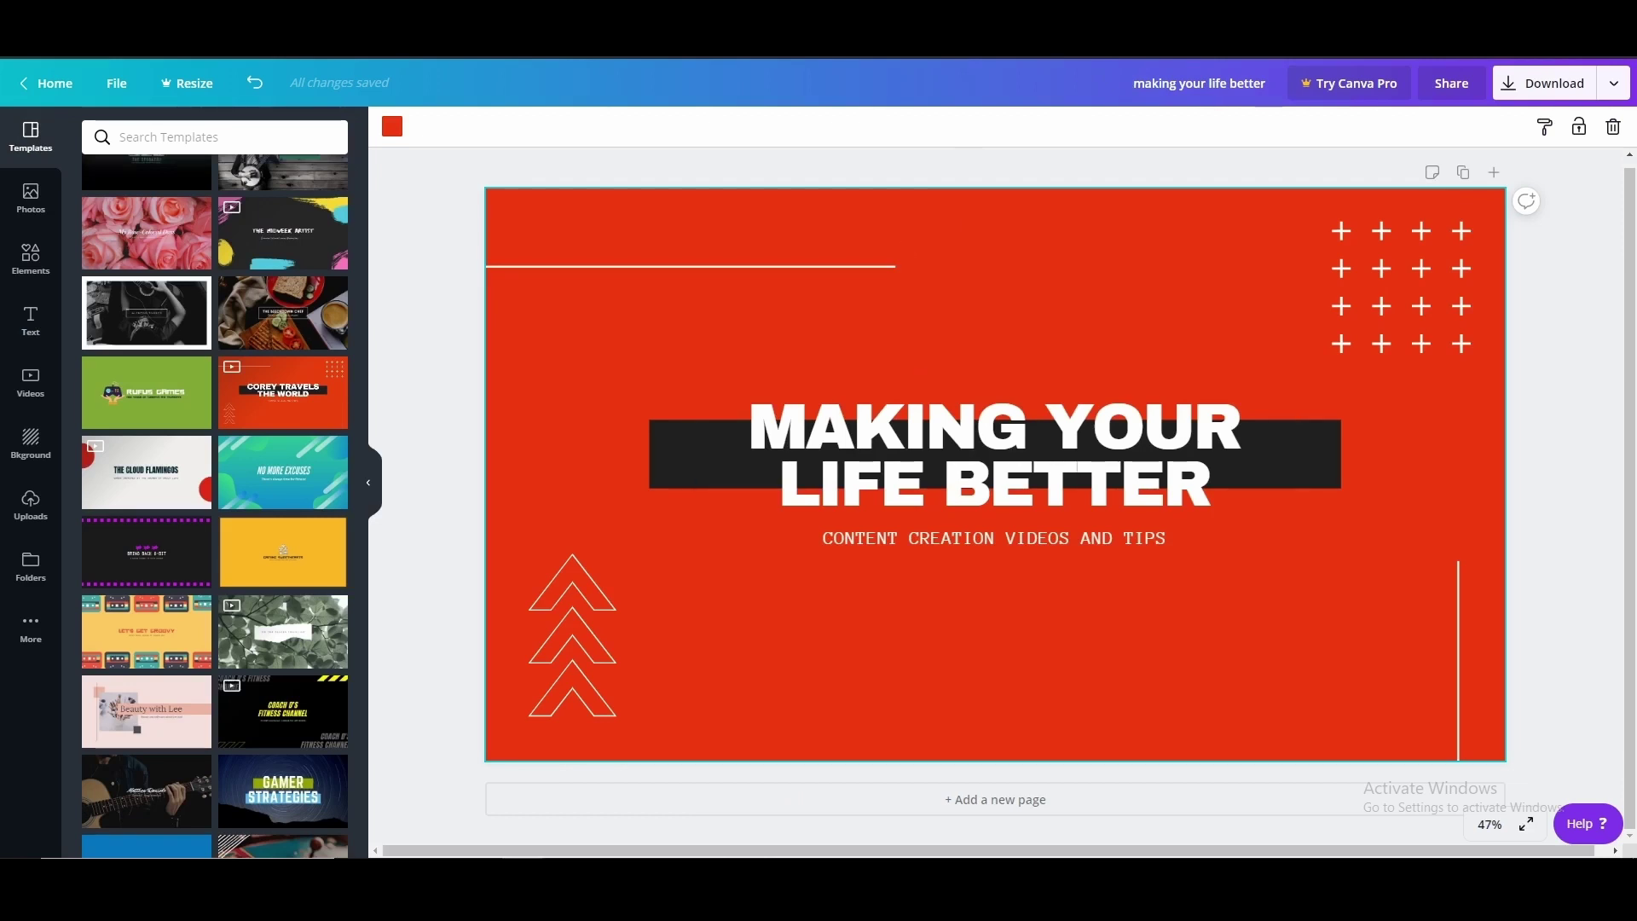
Make the logo's N red using the text colour palette
left_click(392, 126)
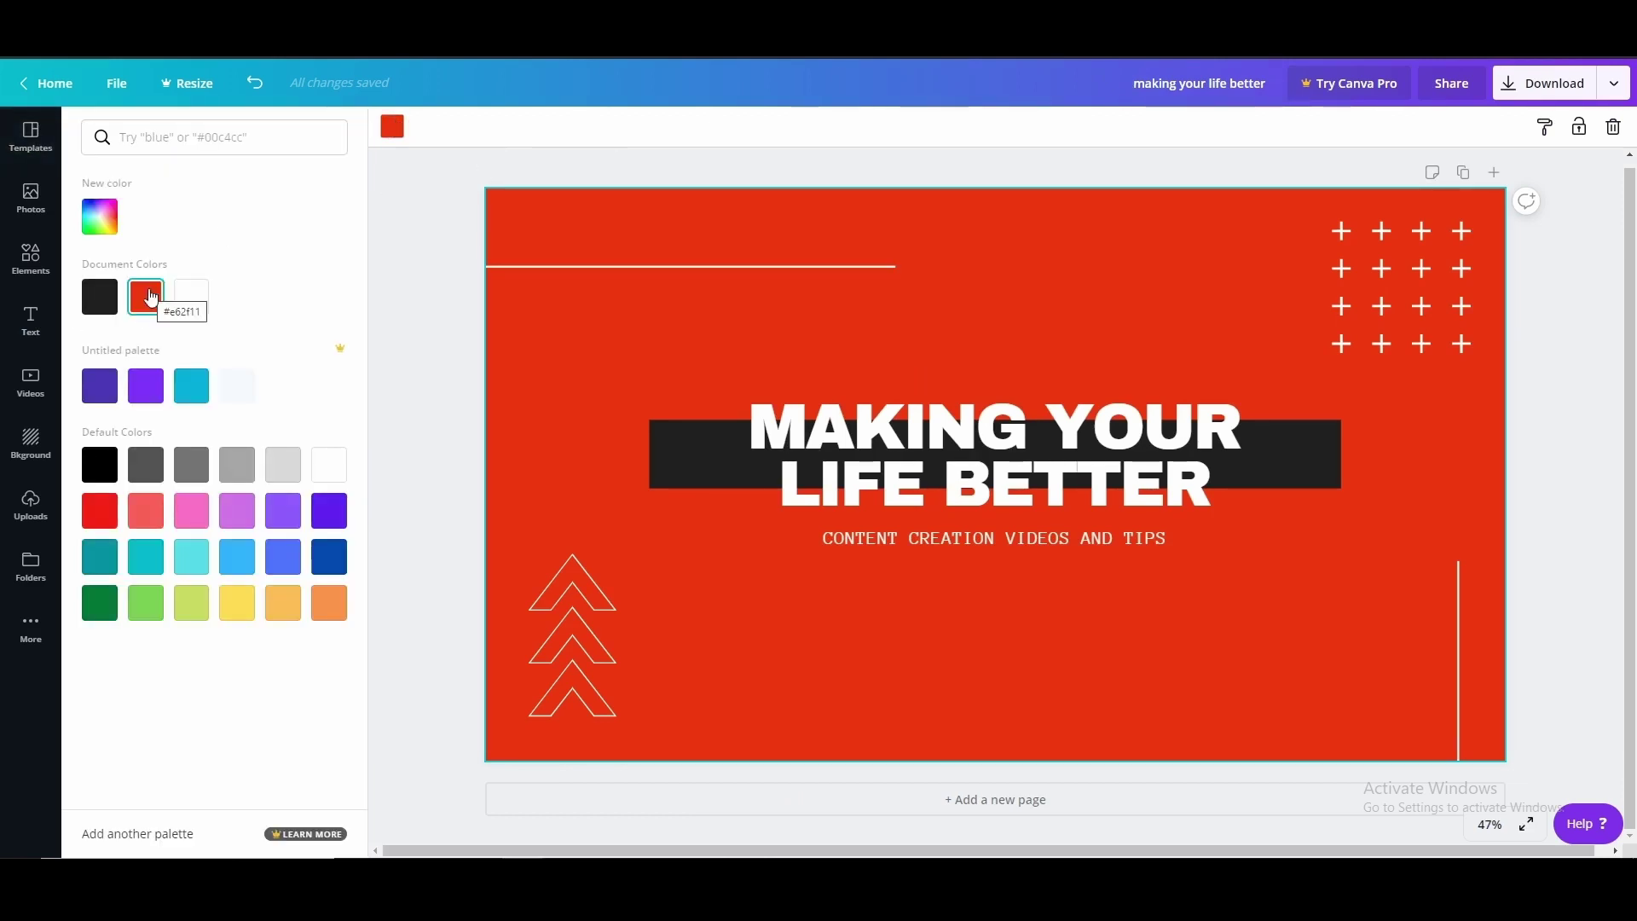
left_click(392, 128)
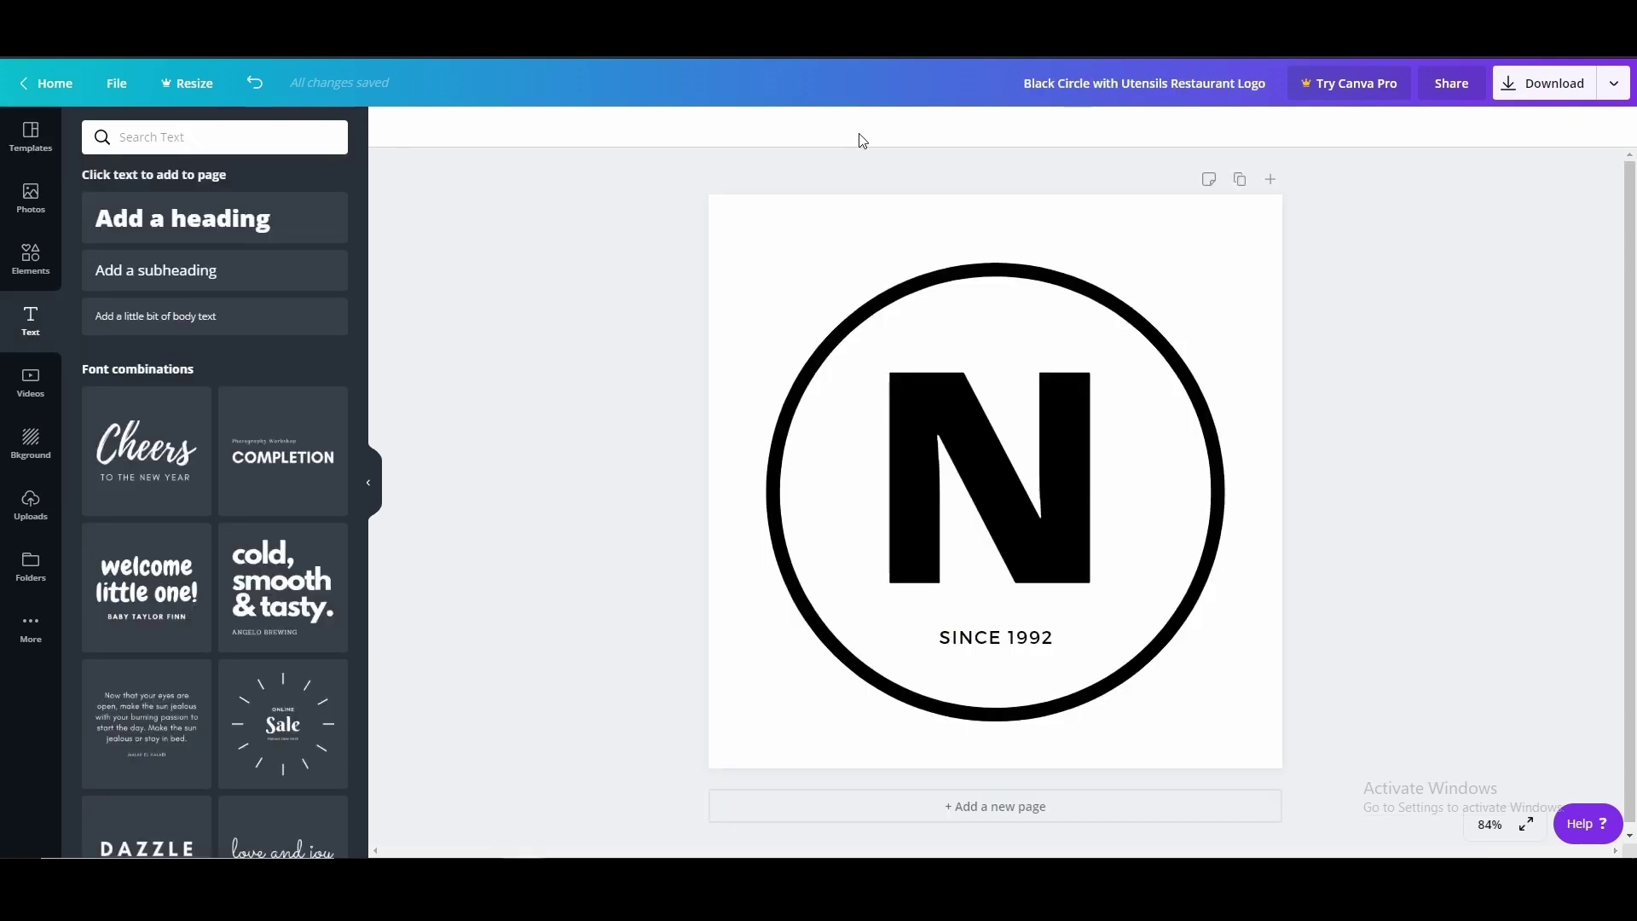
left_click(943, 413)
left_click(604, 128)
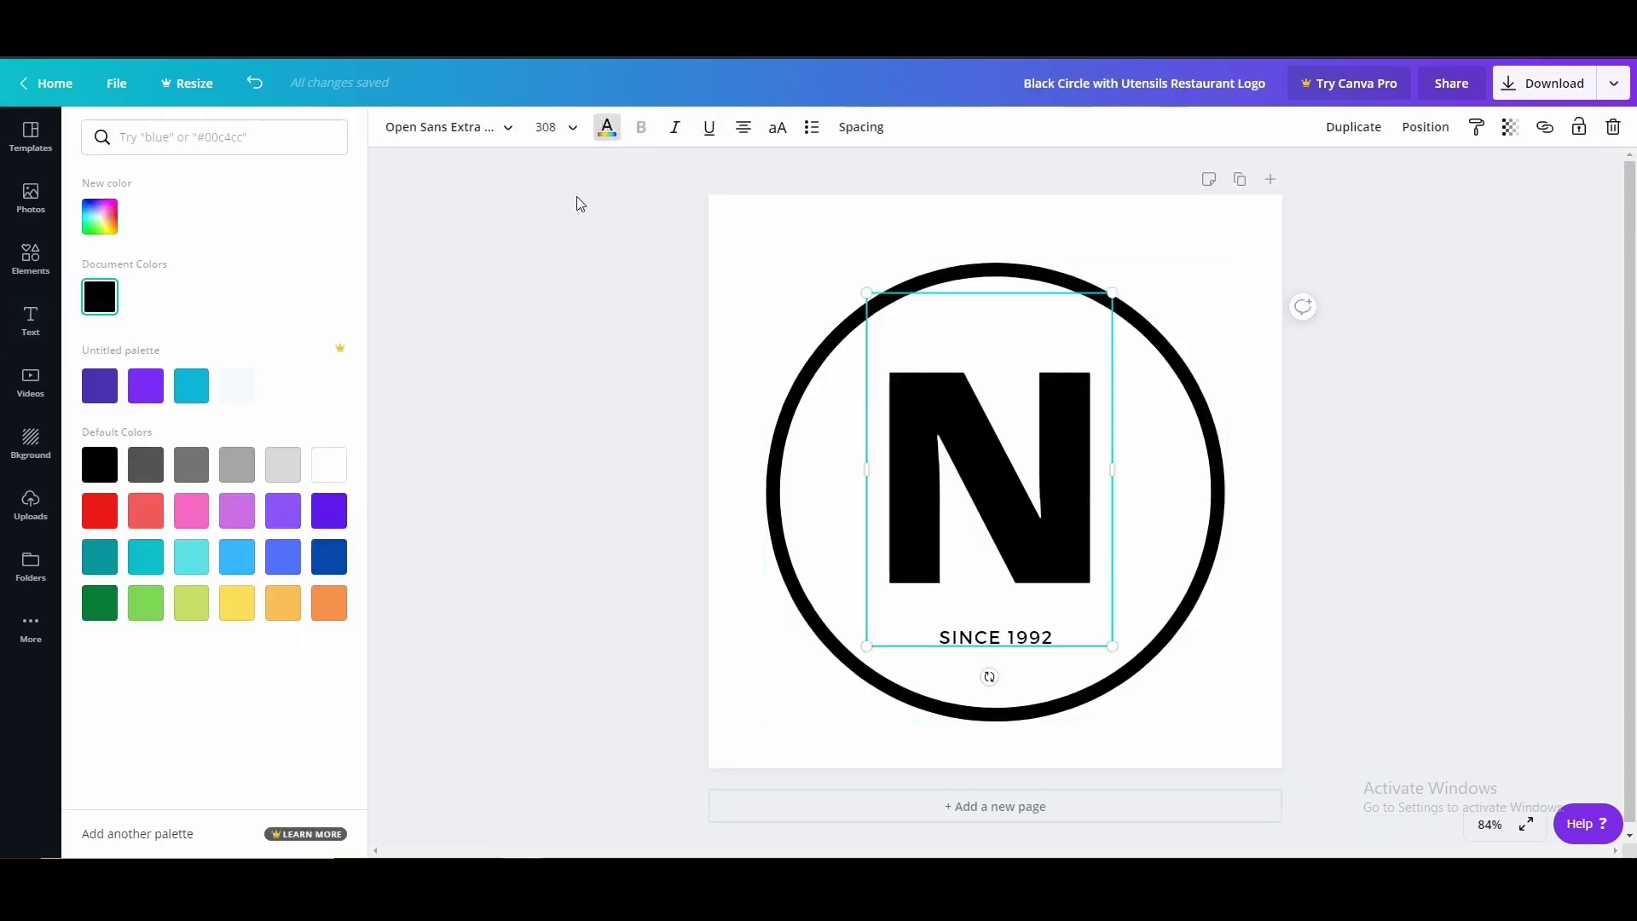
left_click(94, 509)
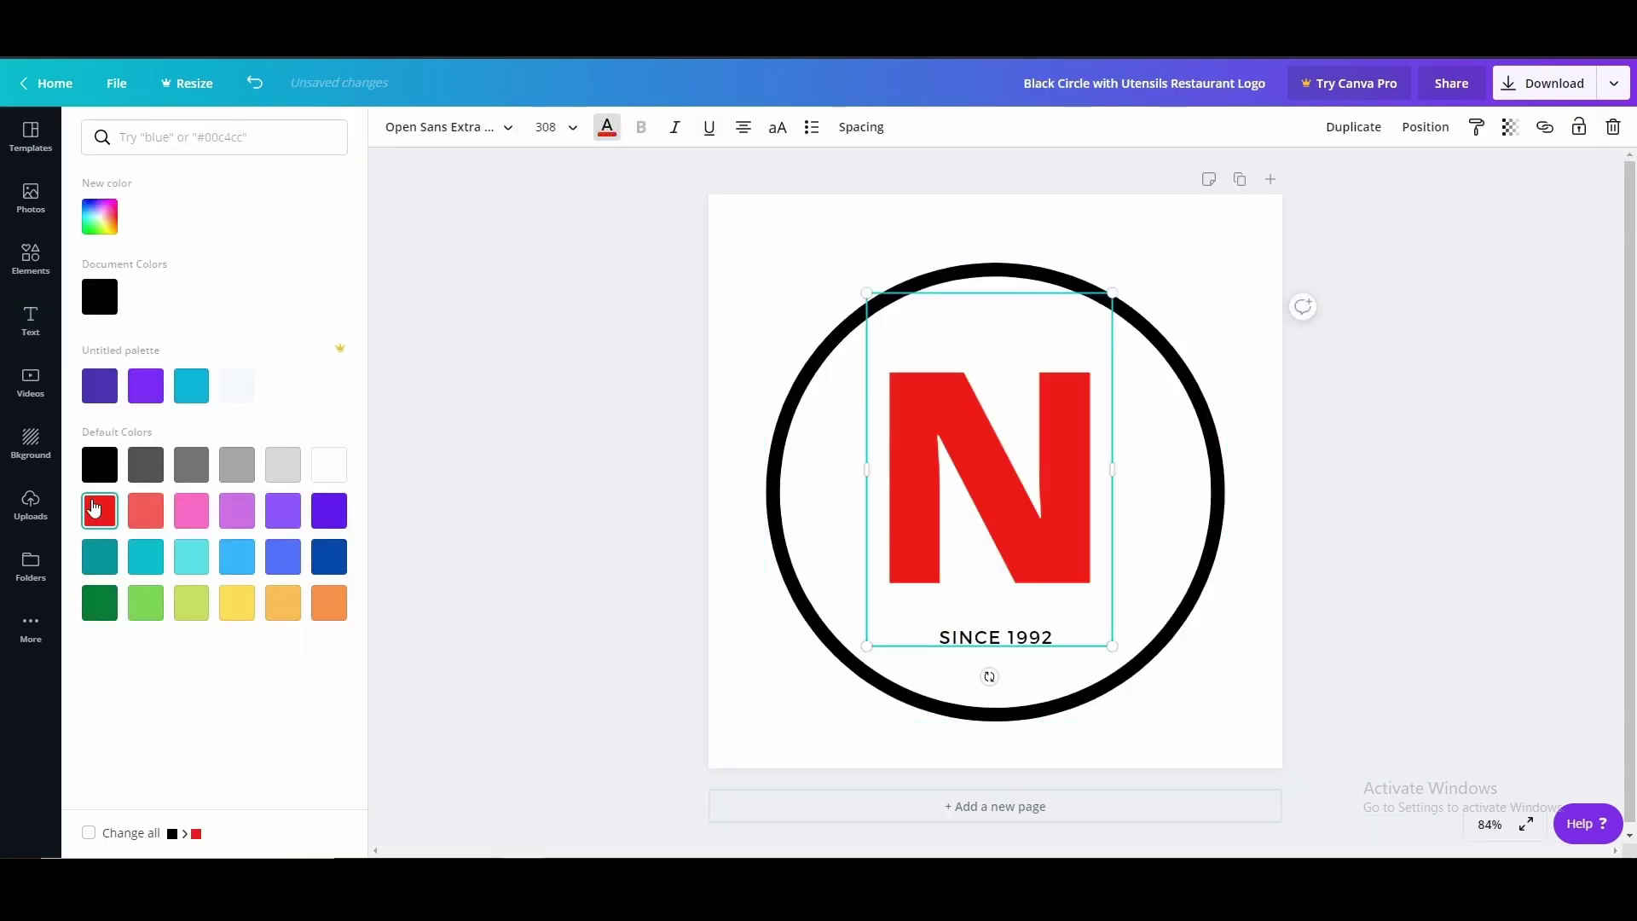
Select the black circle around the N and pick a colour from its palette
left_click(1241, 456)
left_click(1212, 447)
left_click(392, 126)
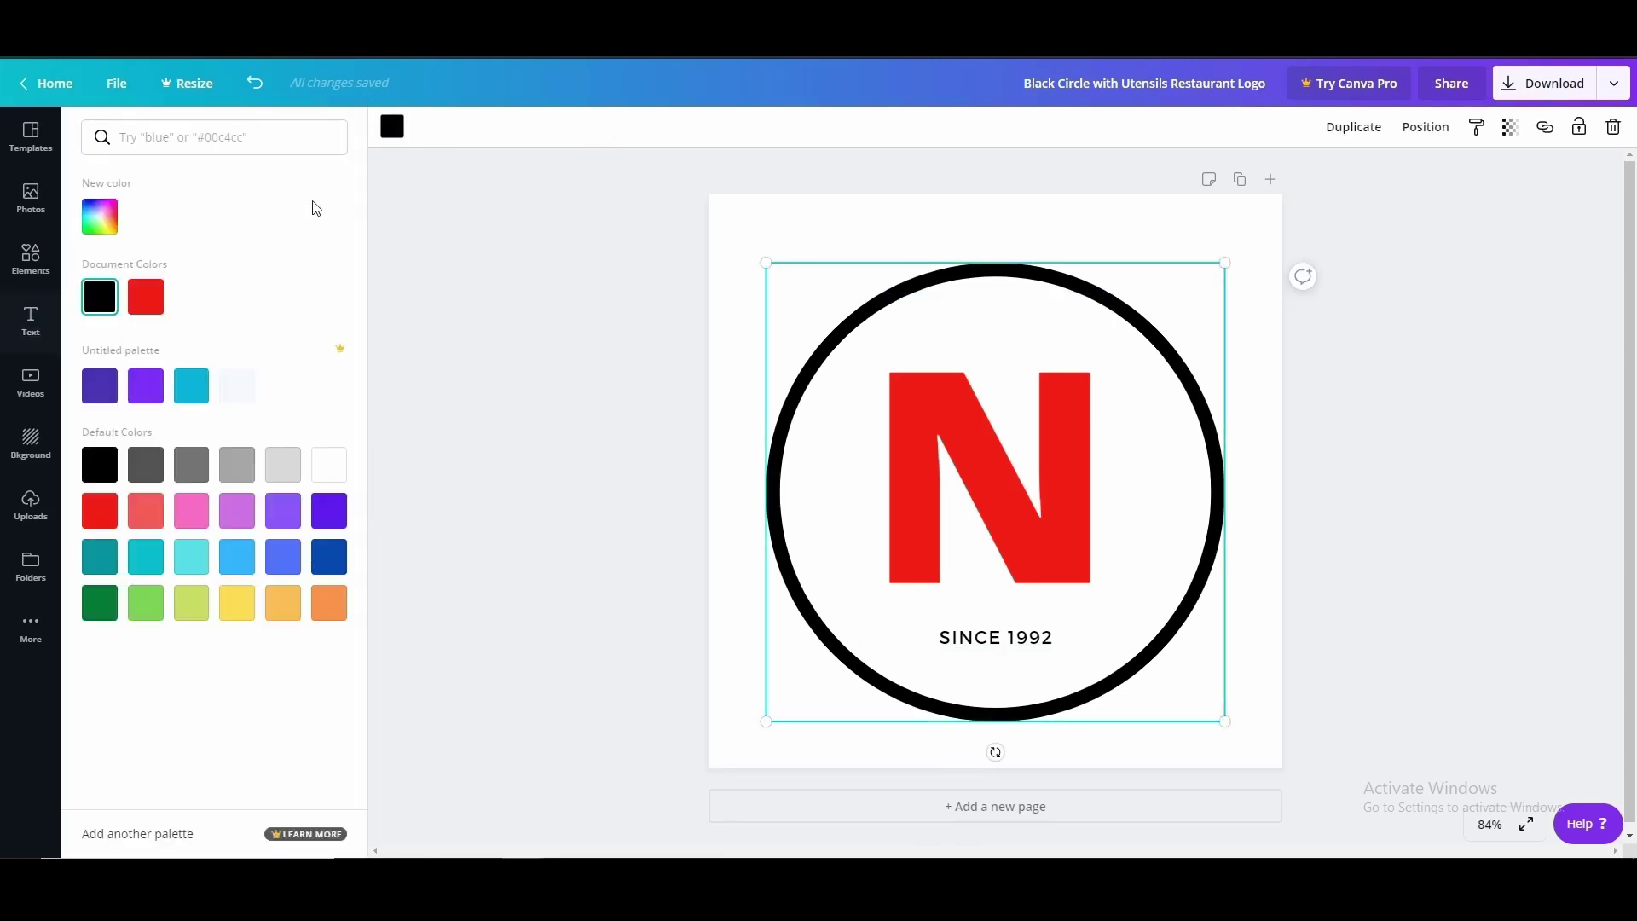
left_click(146, 300)
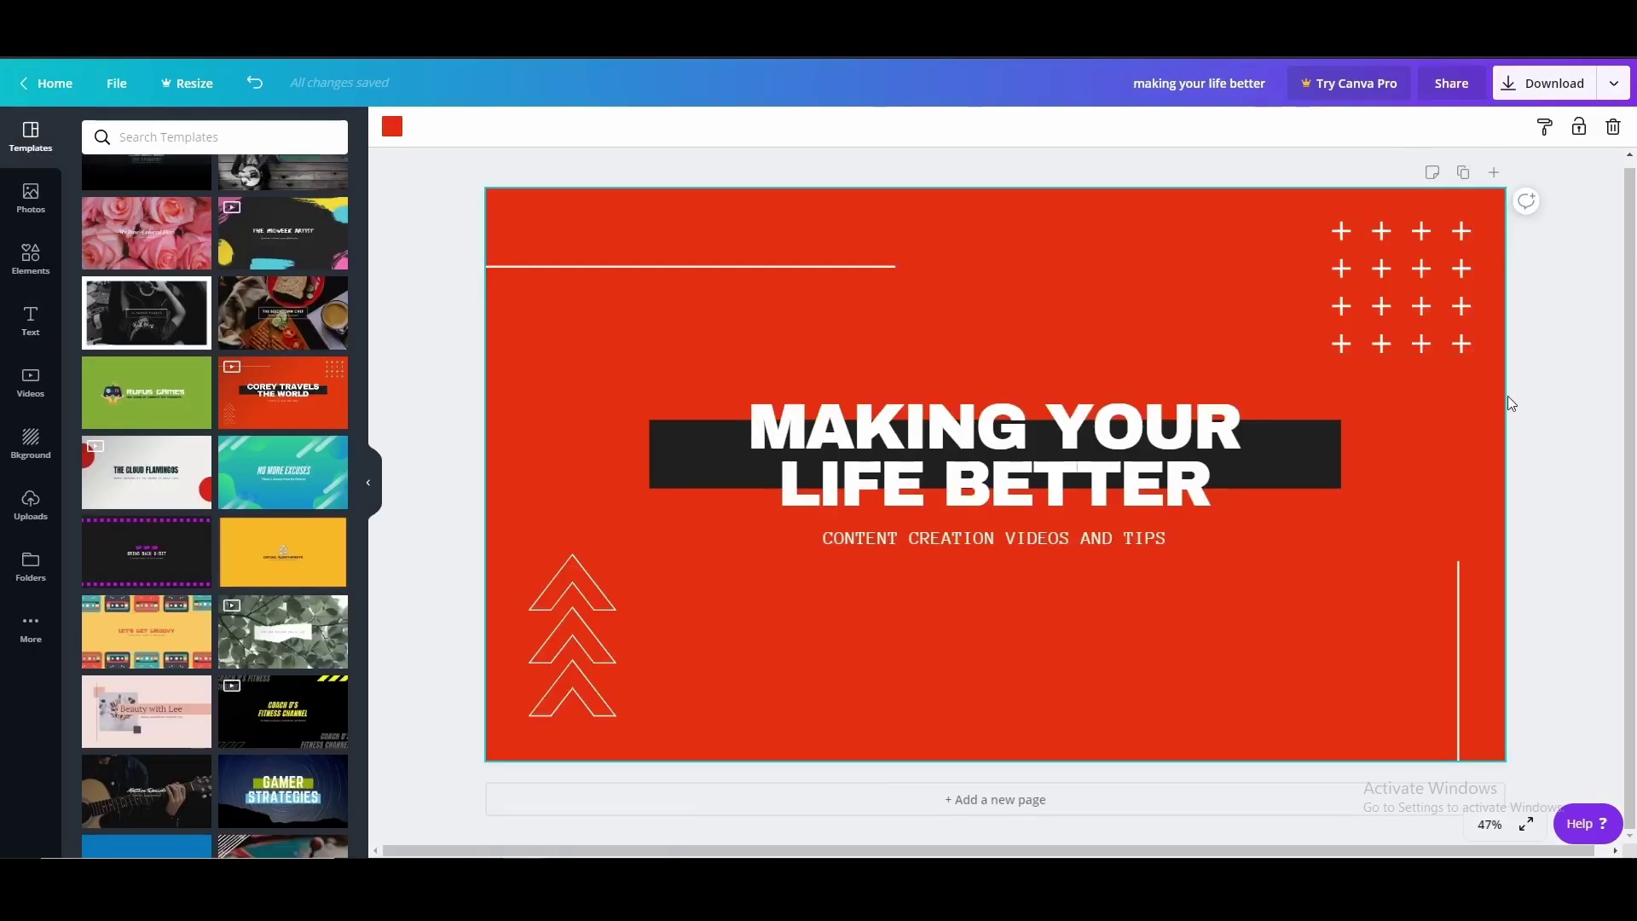
left_click(1579, 328)
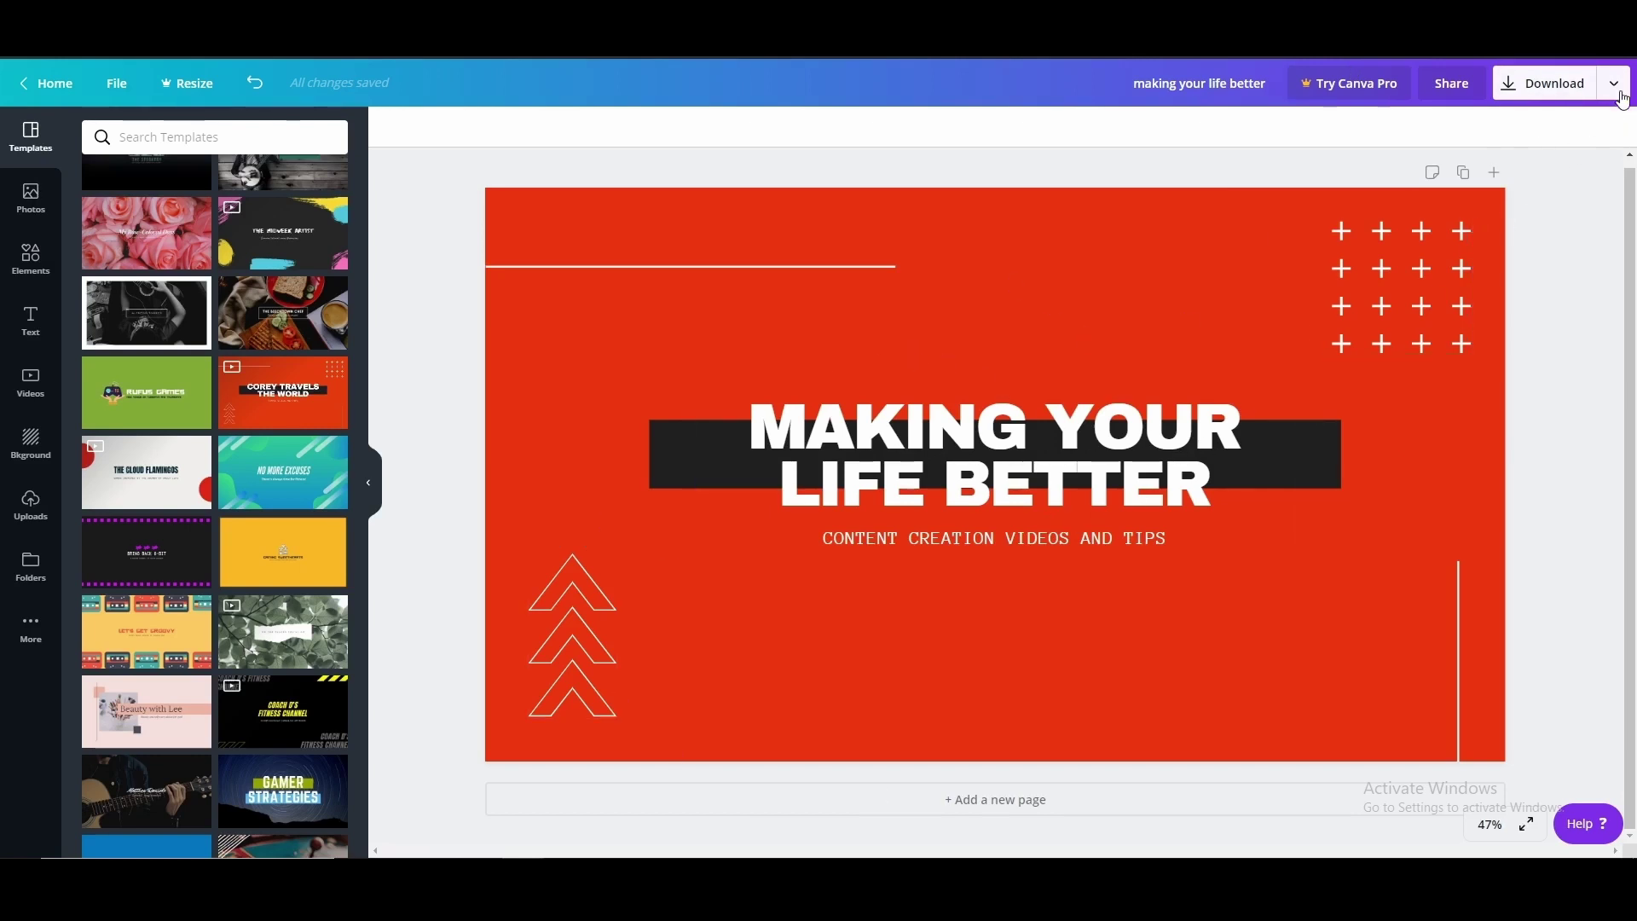
left_click(1544, 84)
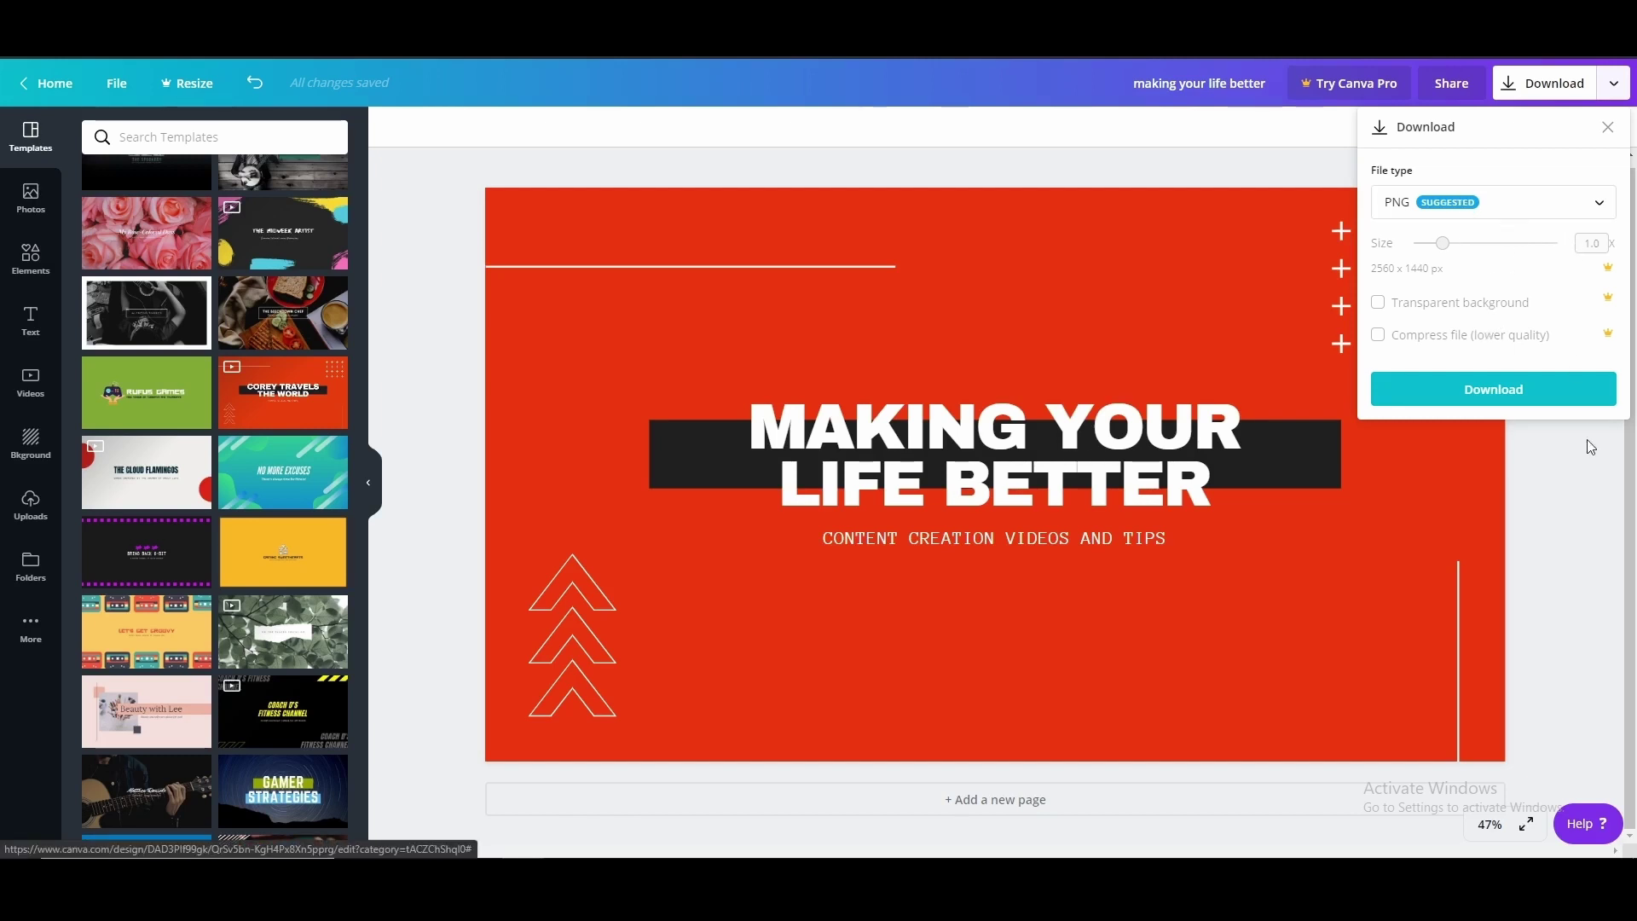
left_click(1574, 509)
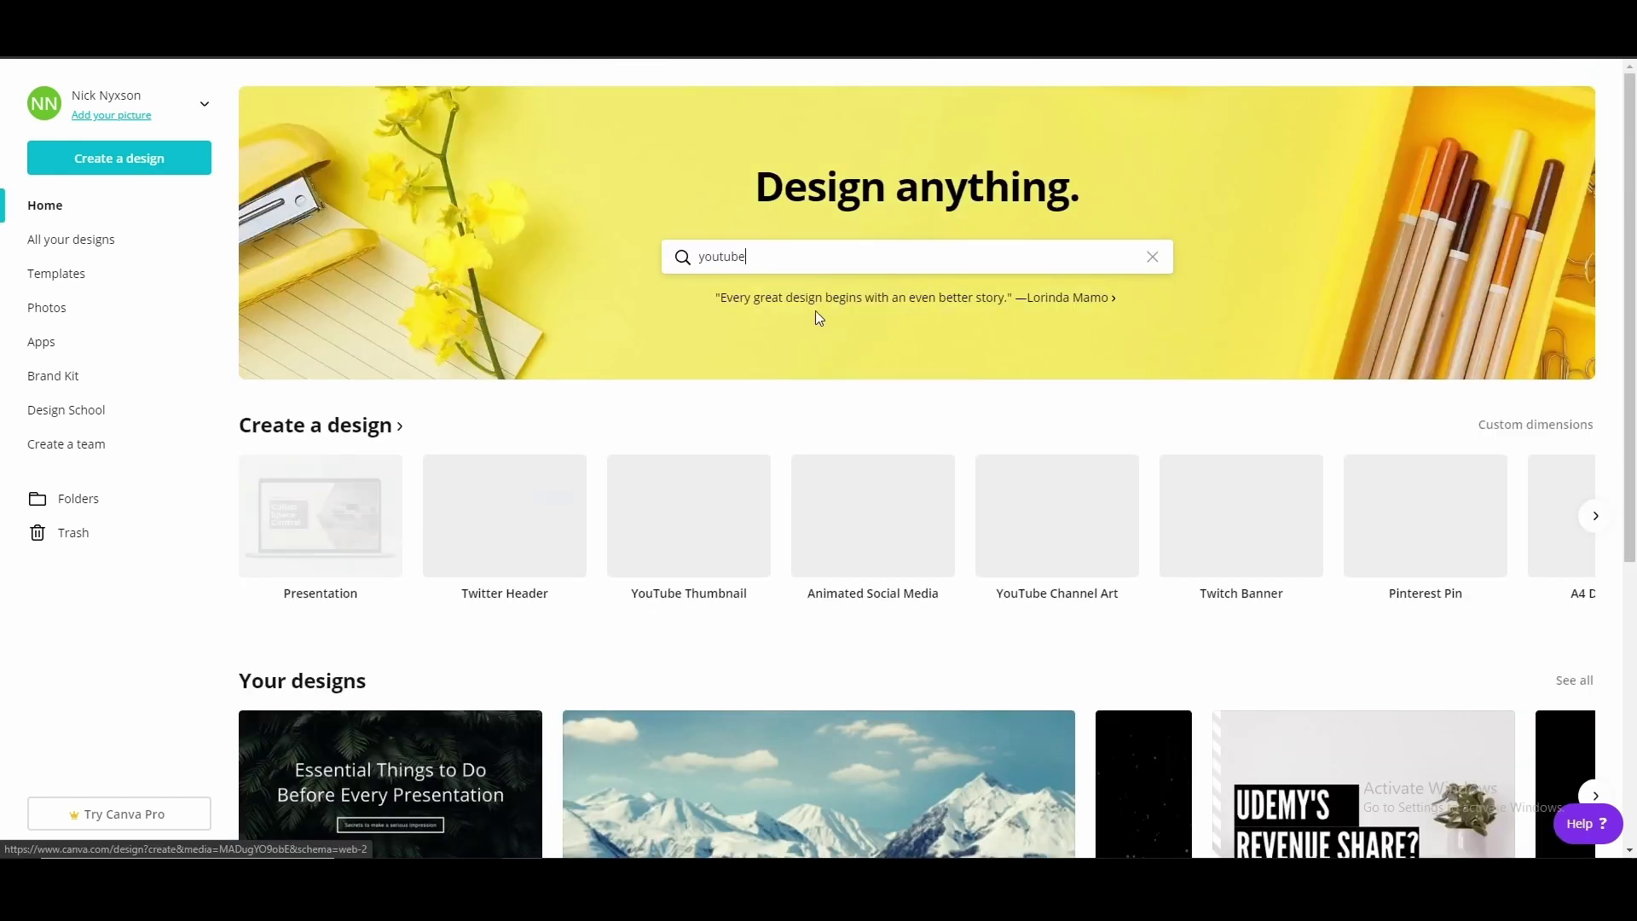
scroll(838, 607, "down", 1)
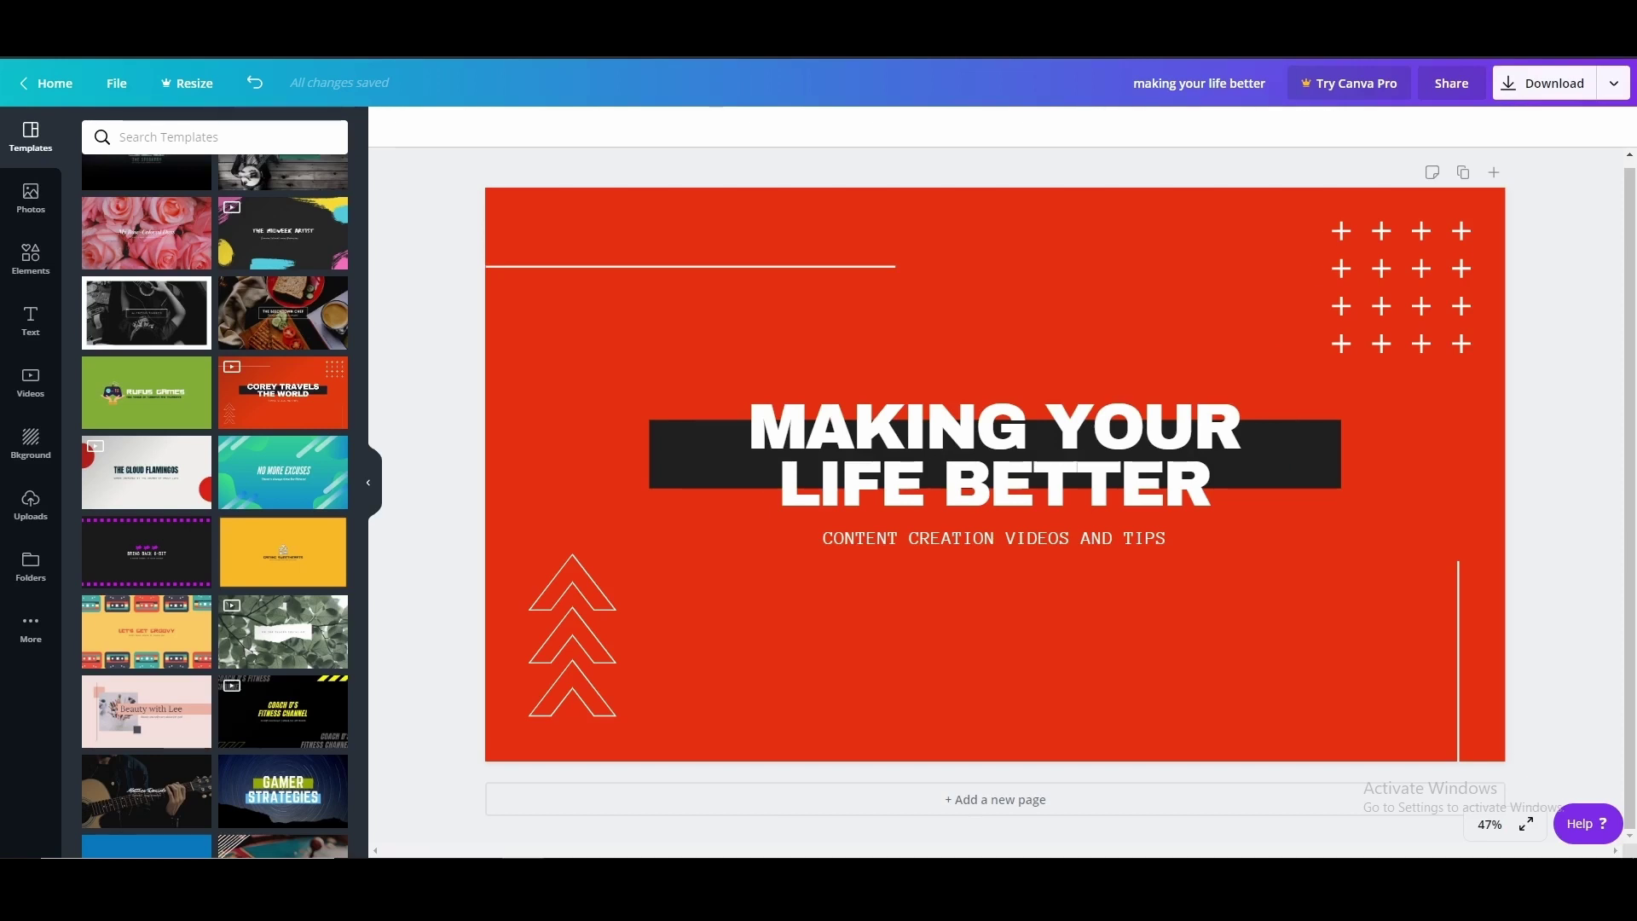
key("ctrl+t")
Google 'change picture size' from the suggestions and open the PicResize result
left_click(747, 334)
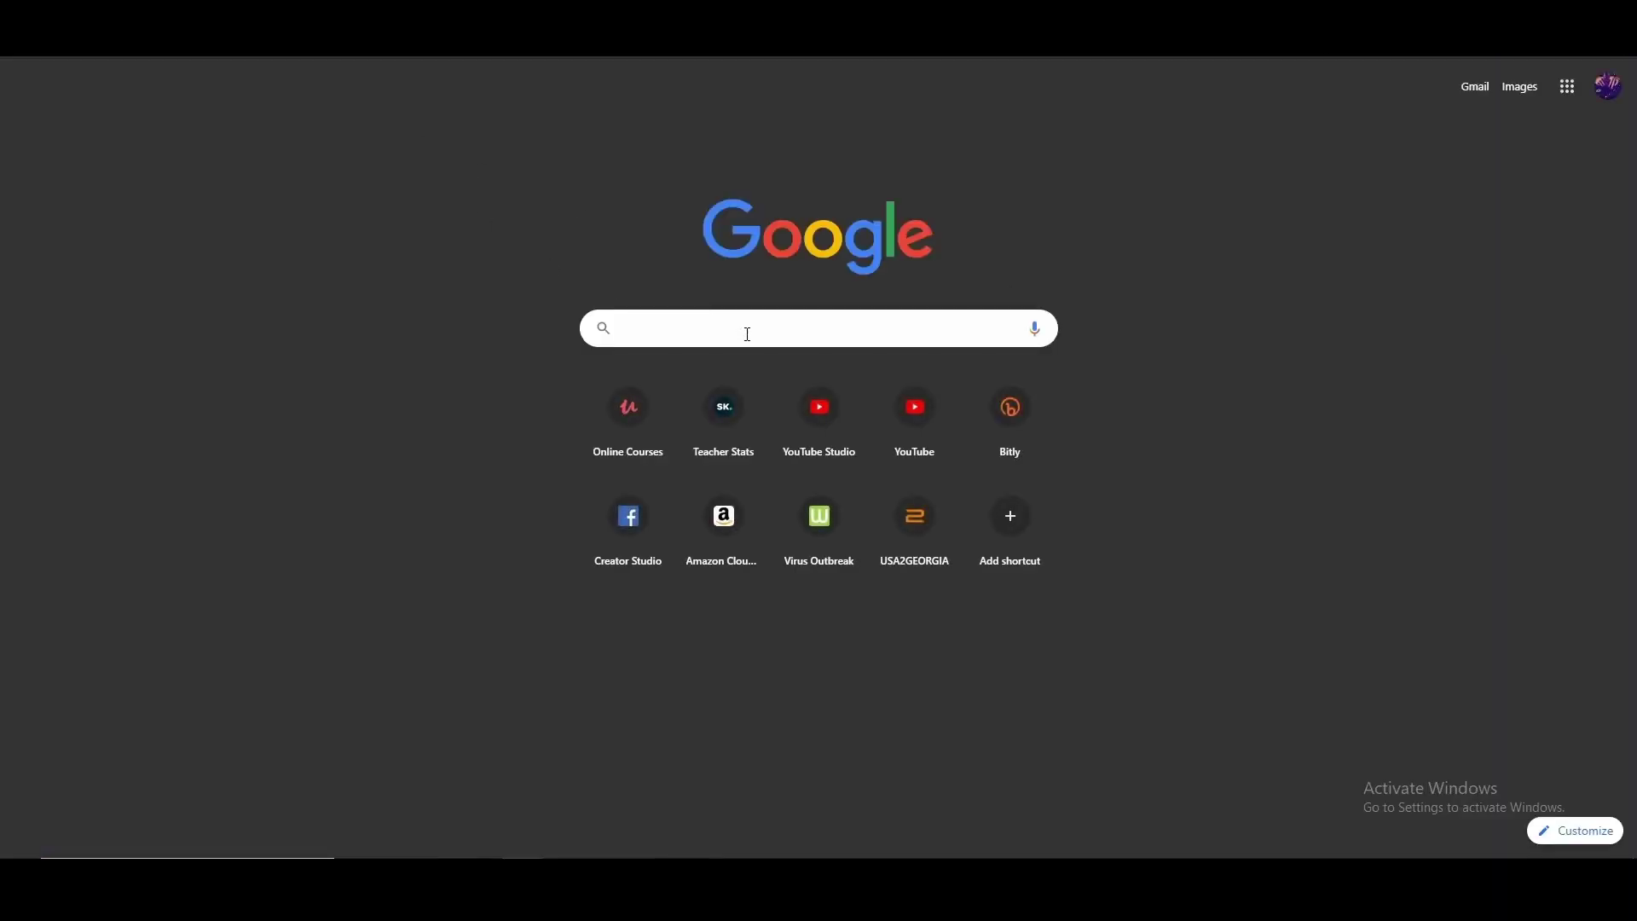
type("change")
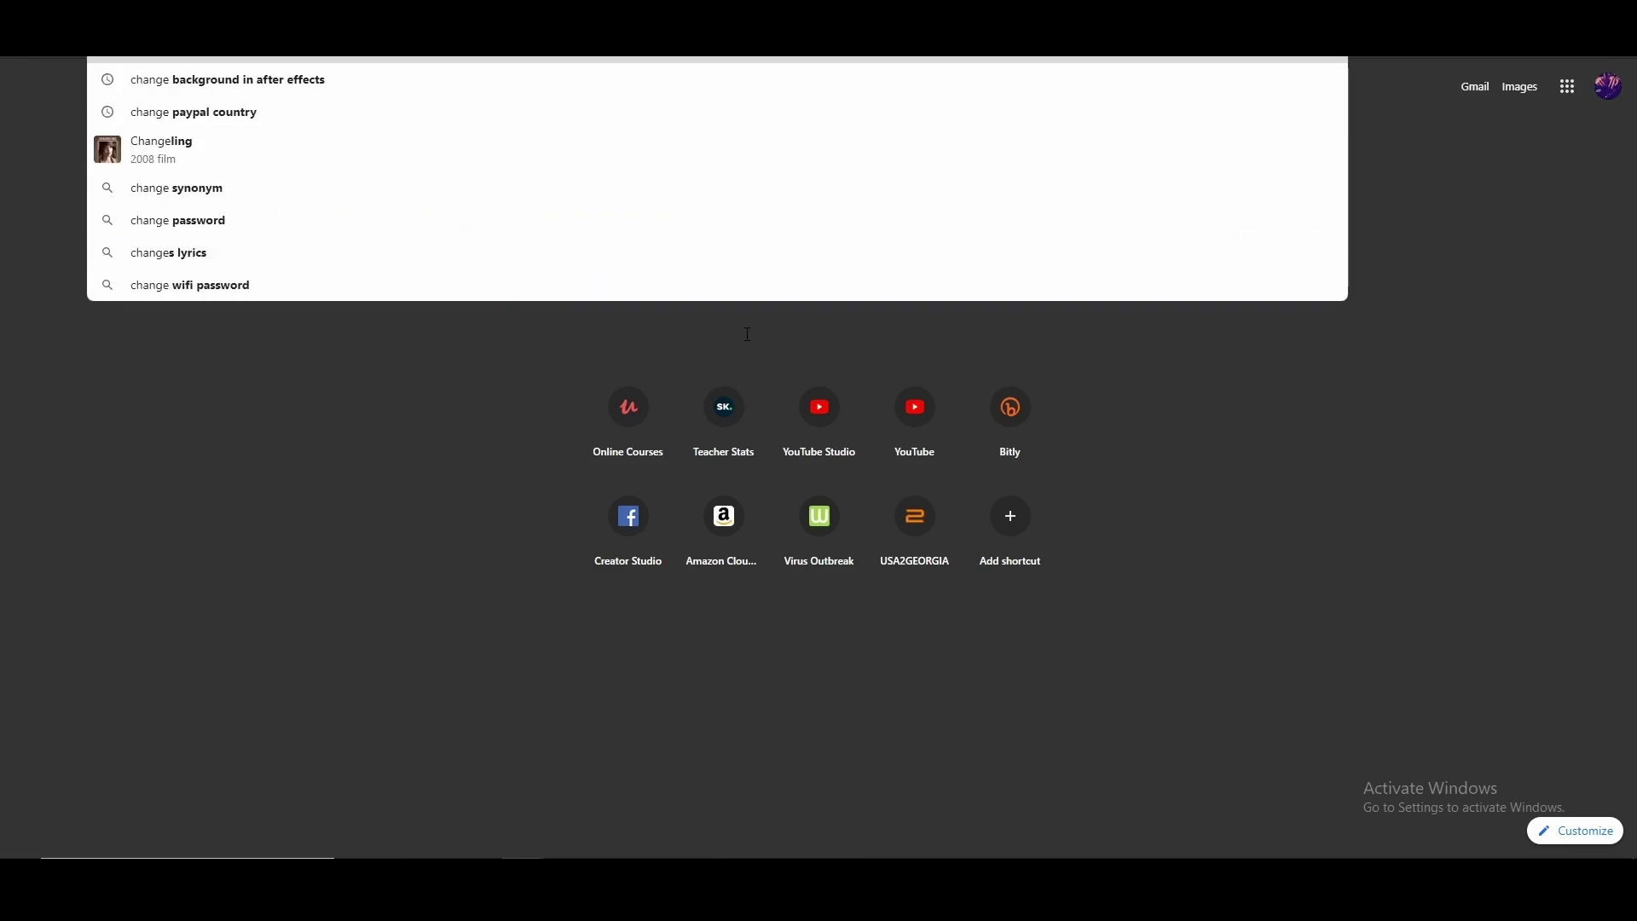
type(" pict")
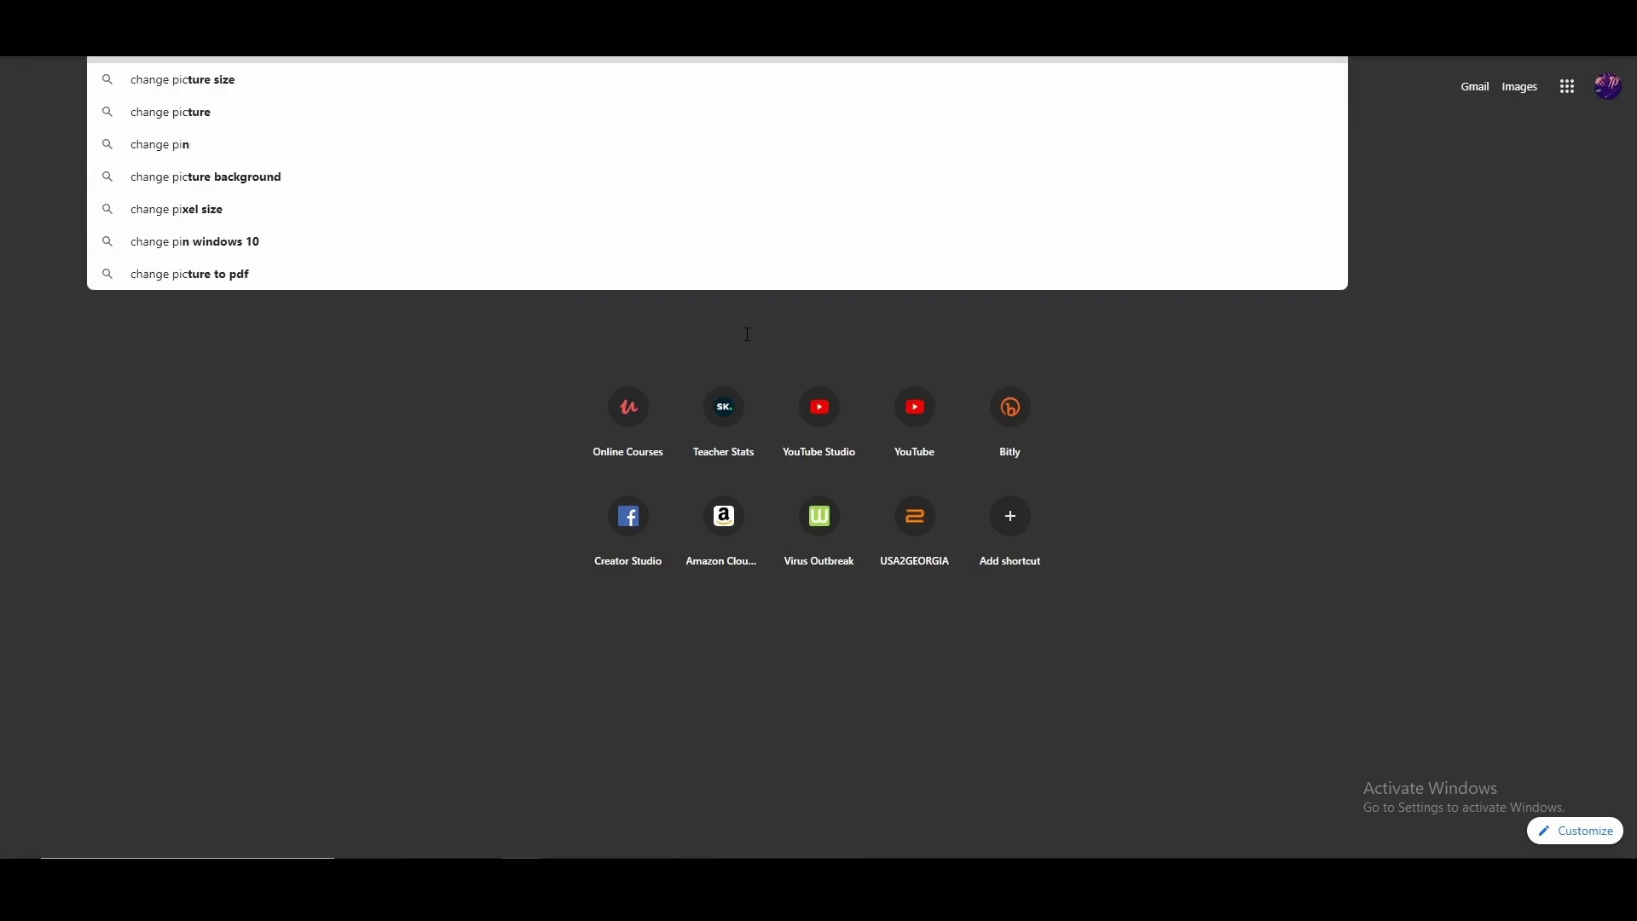
key("Down")
key("Return")
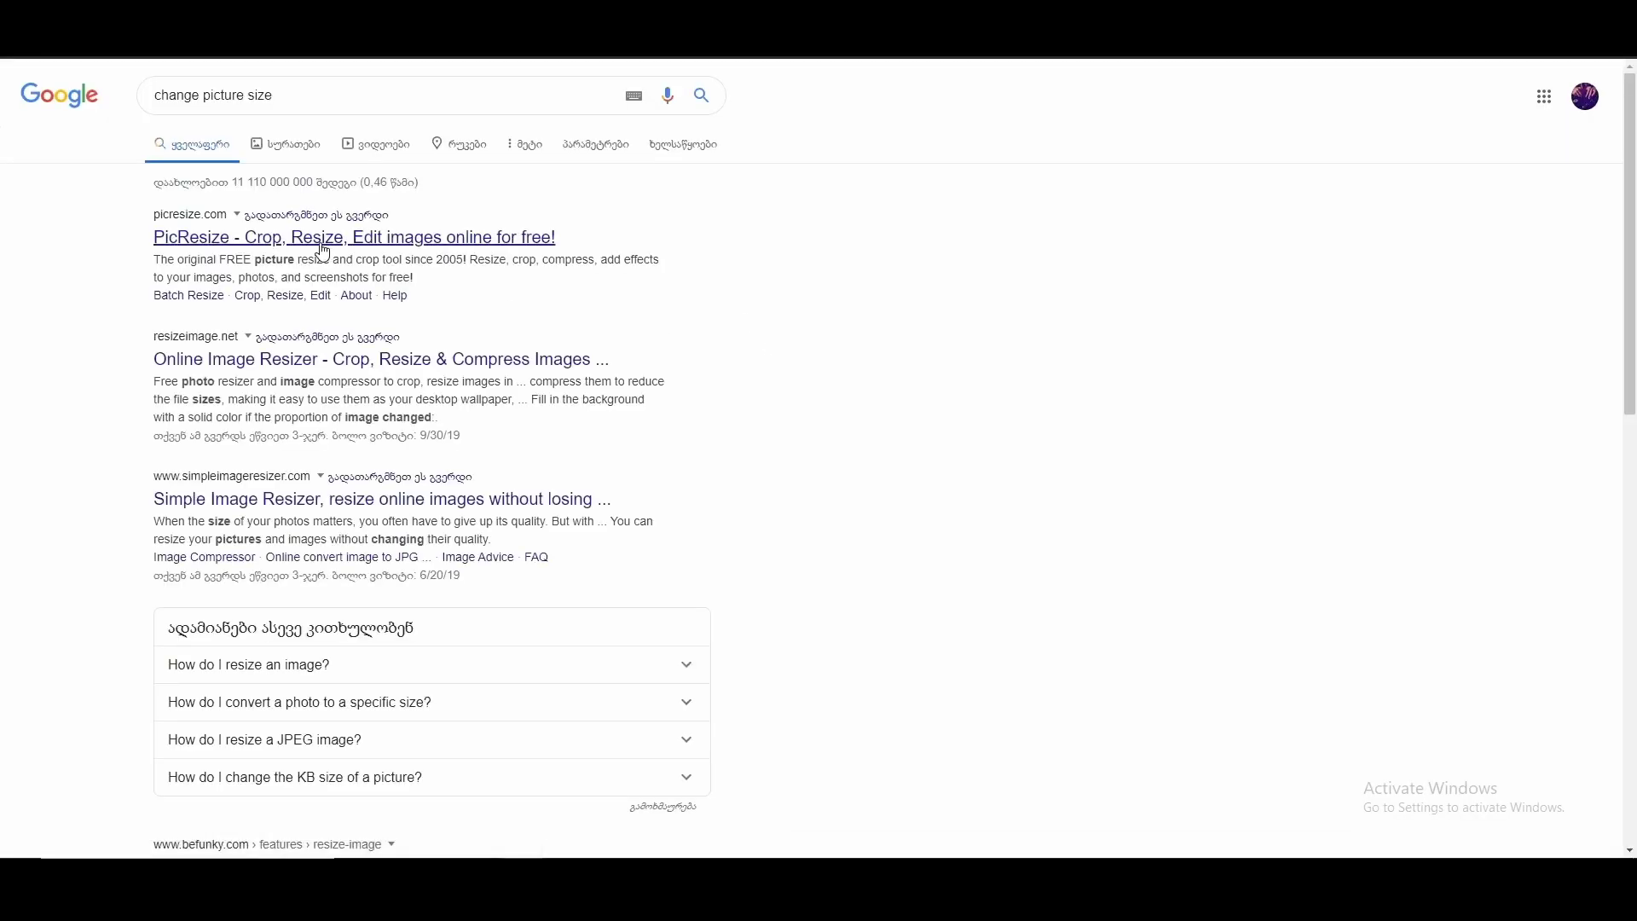
left_click(318, 239)
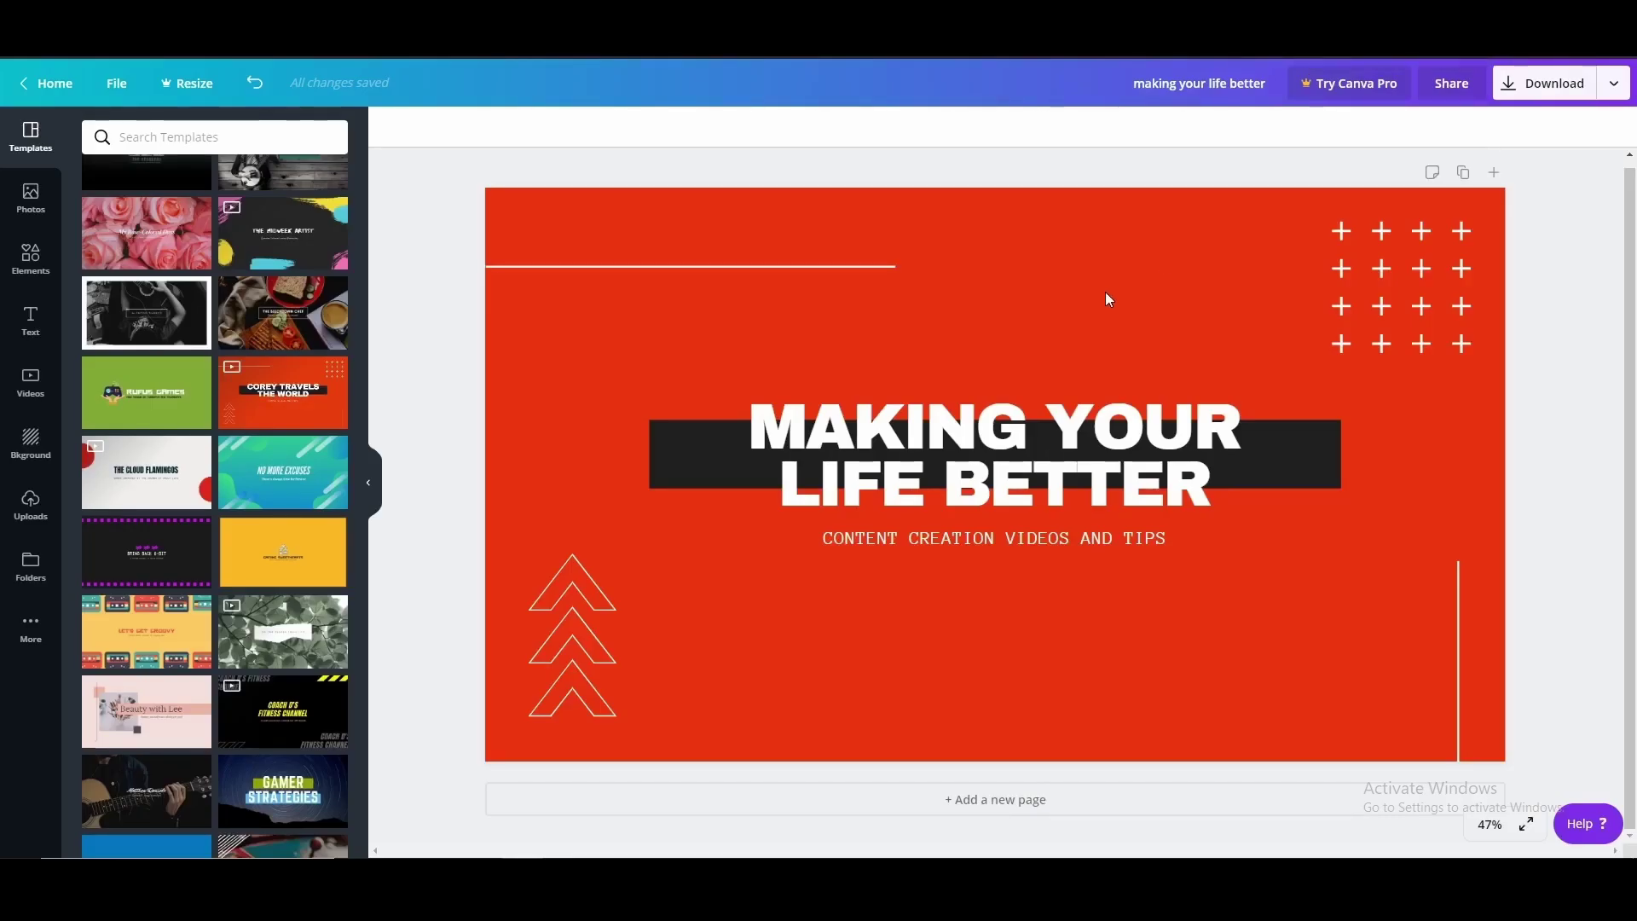
left_click(1214, 289)
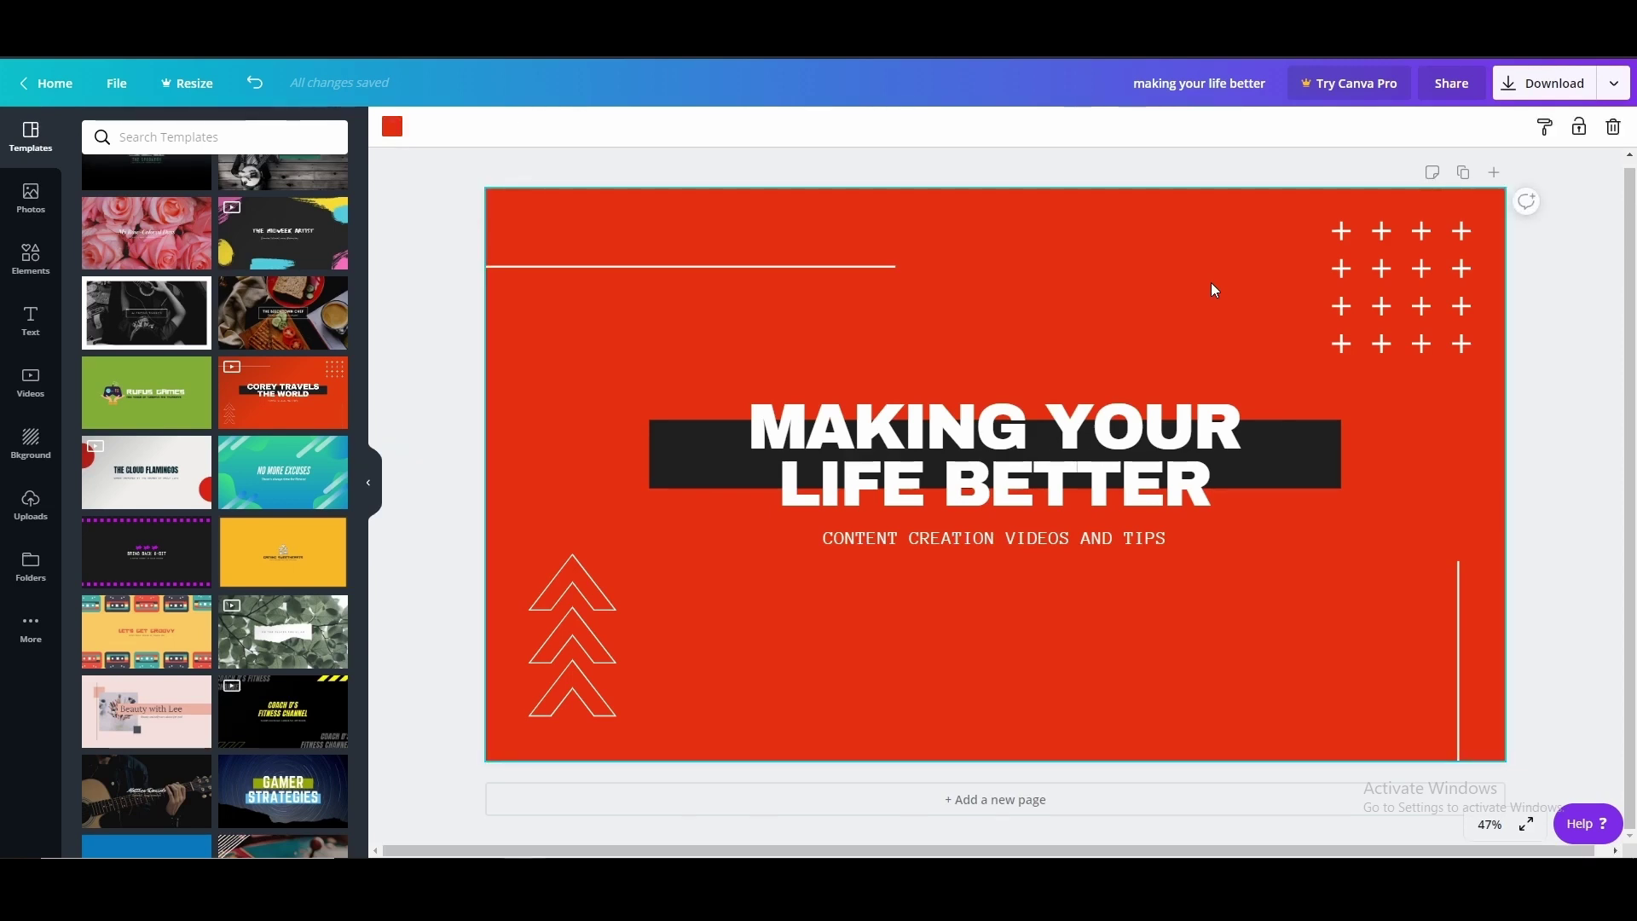
left_click(1536, 315)
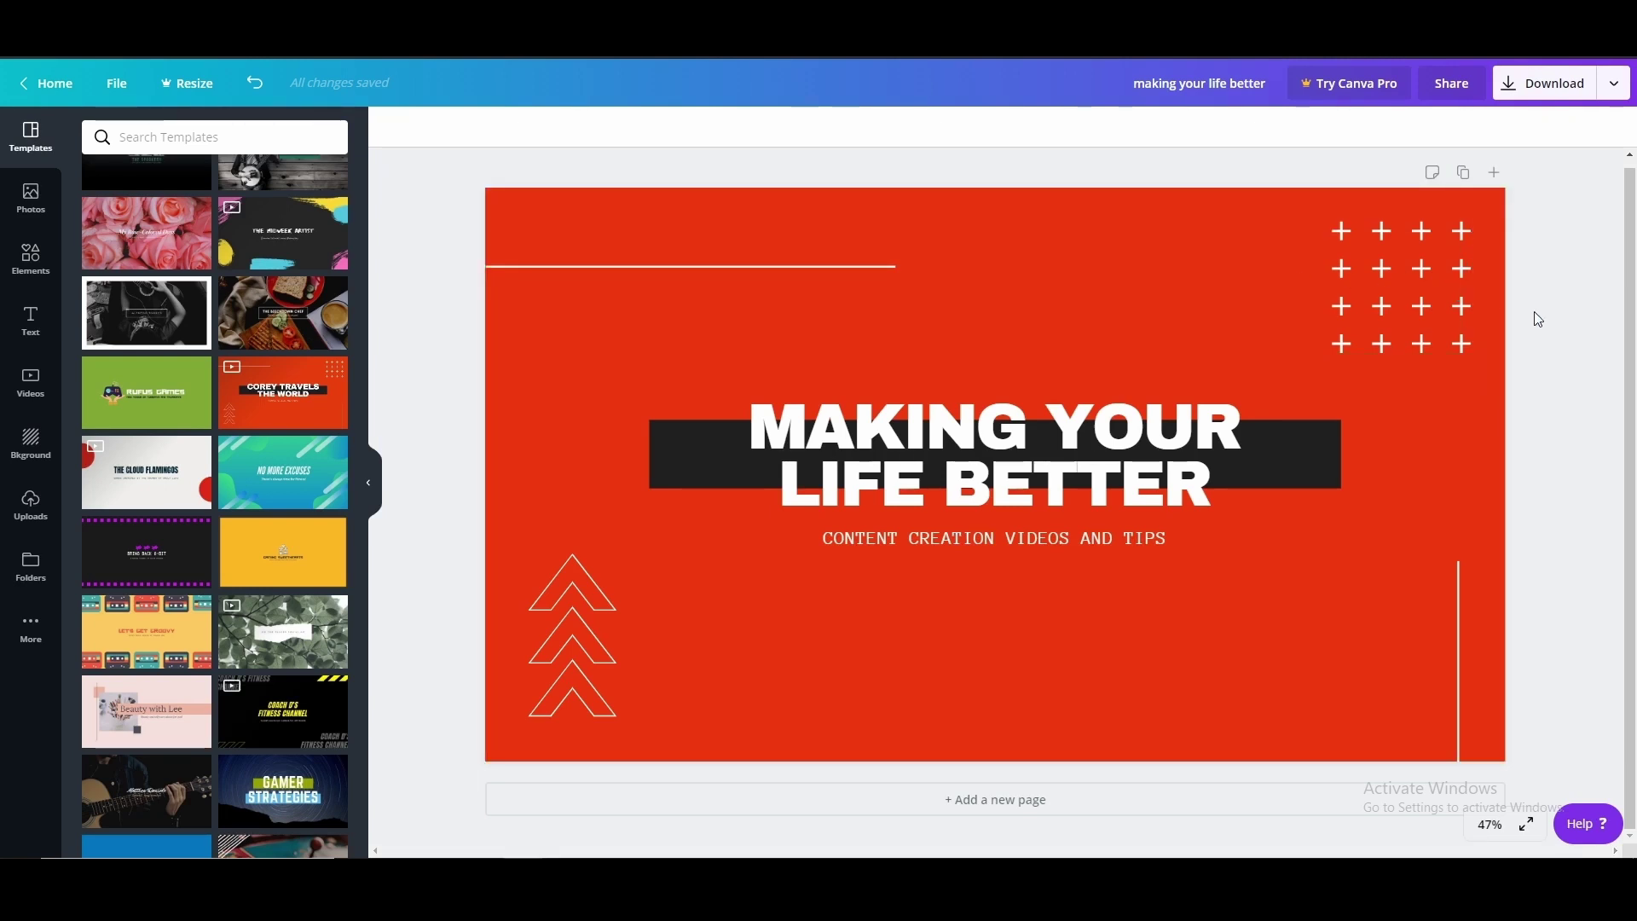